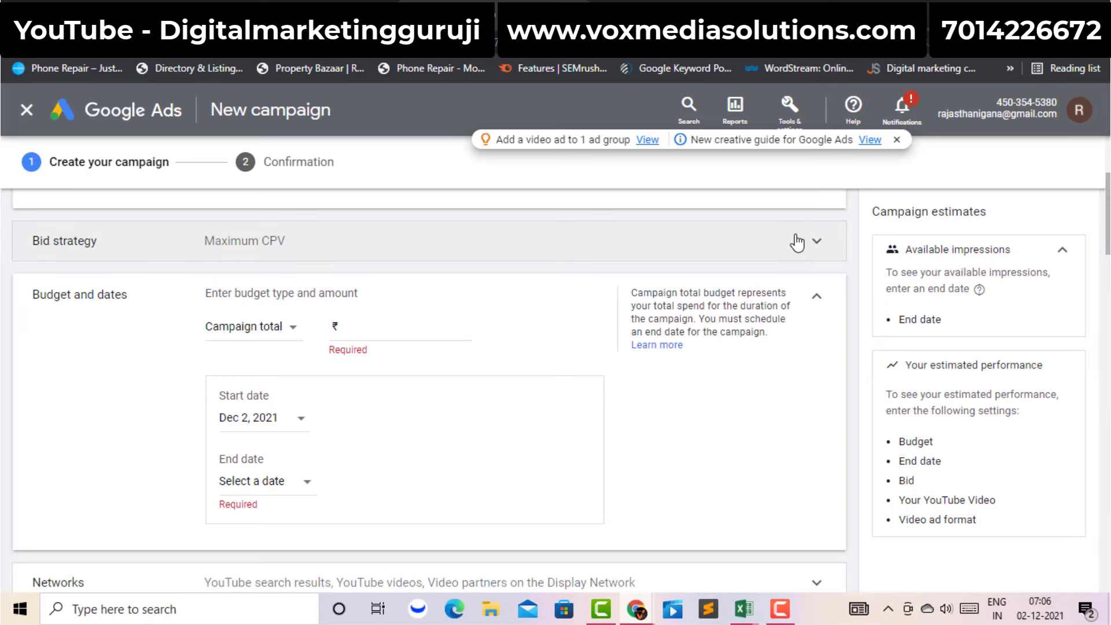
Step: Choose Maximum CPV as the campaign's bid strategy
{"action": "left_click", "coordinate": [811, 241]}
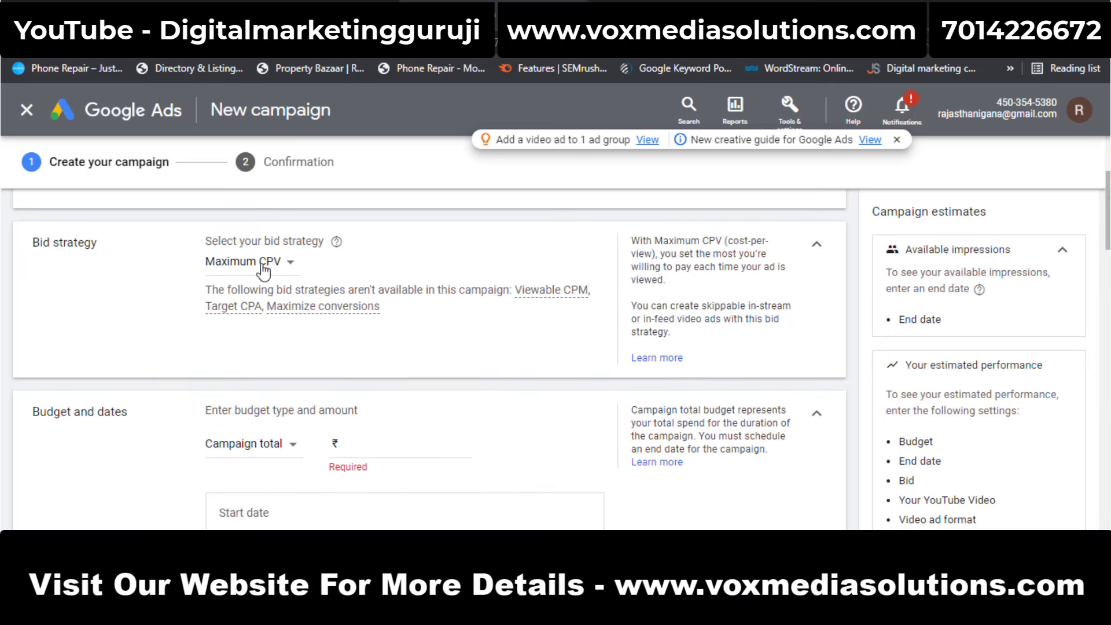
{"action": "left_click", "coordinate": [263, 268]}
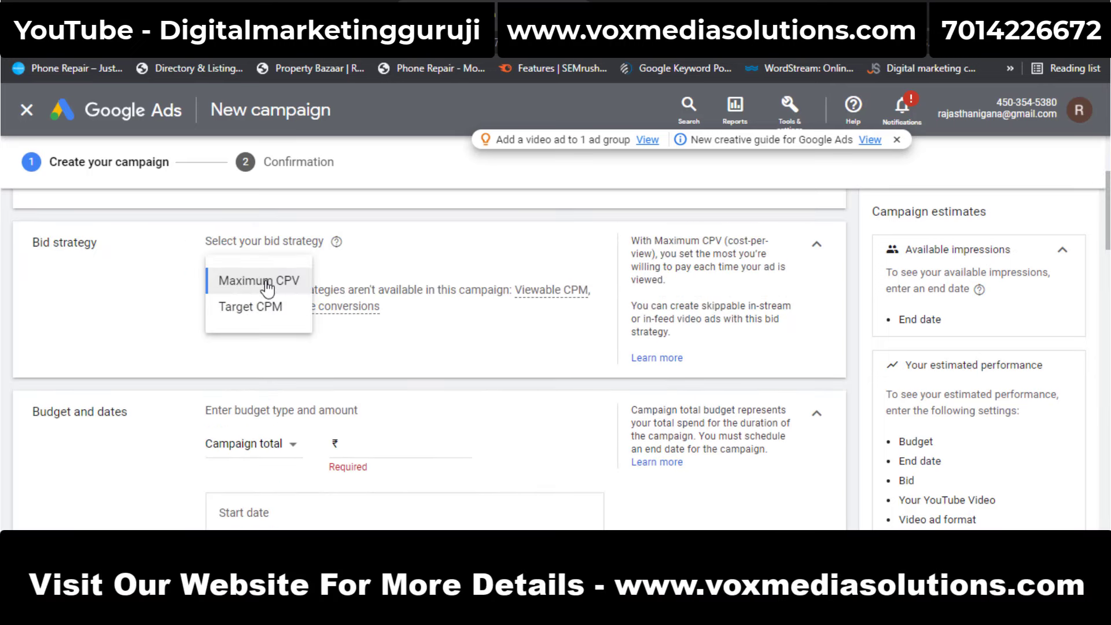
{"action": "left_click", "coordinate": [266, 288]}
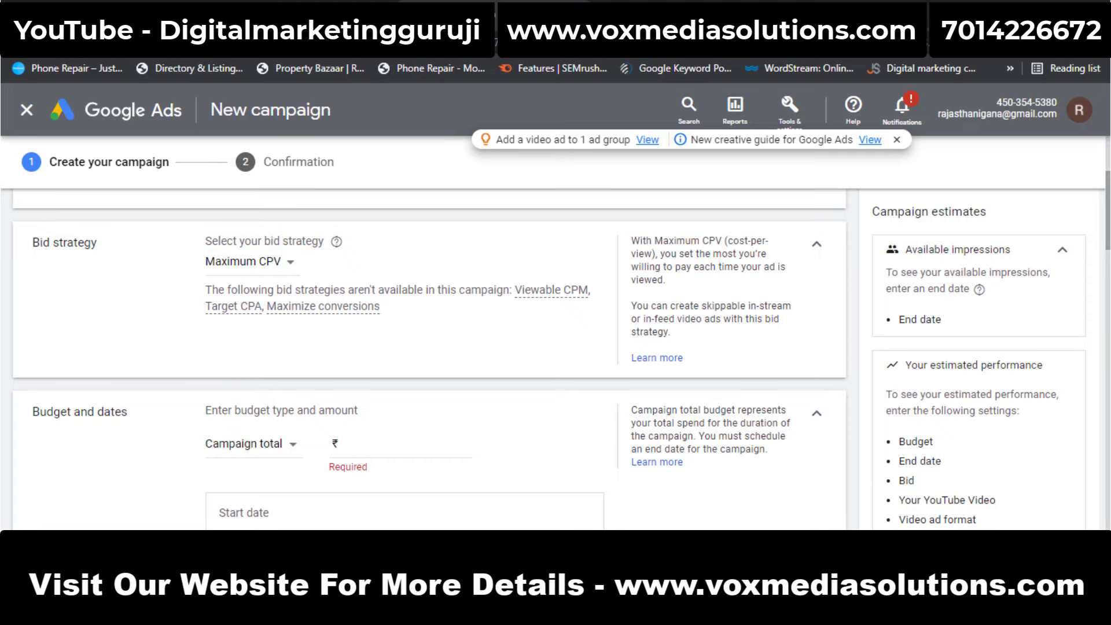
Step: Set the campaign budget type to Daily with an amount of ₹200.00
{"action": "scroll", "coordinate": [452, 273], "scroll_direction": "down", "scroll_amount": 3}
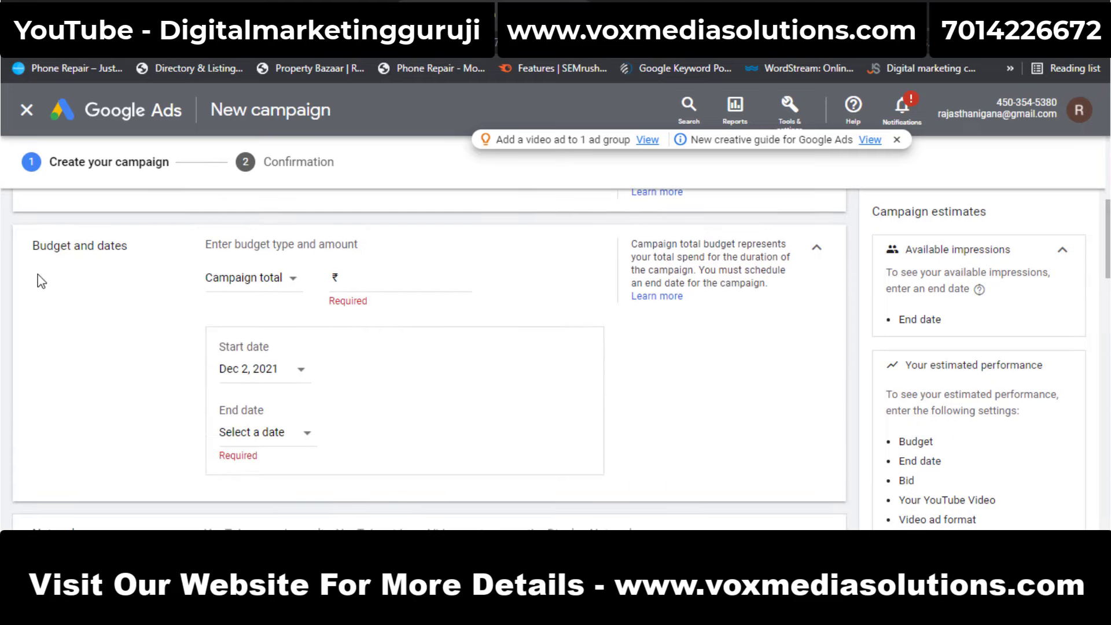
{"action": "triple_click", "coordinate": [106, 247]}
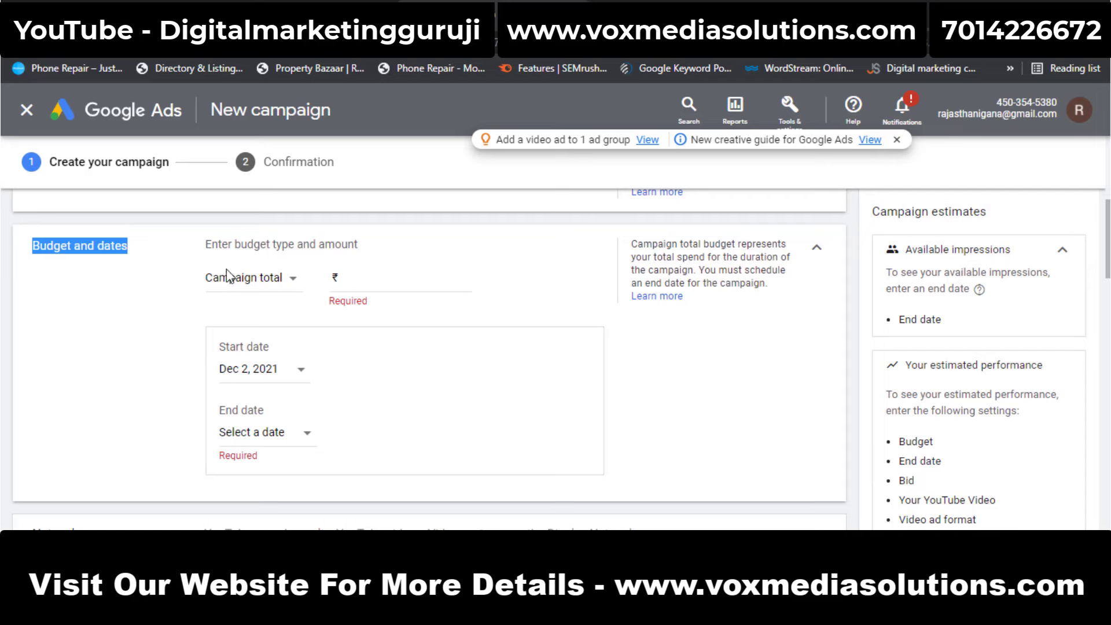
{"action": "left_click", "coordinate": [257, 285]}
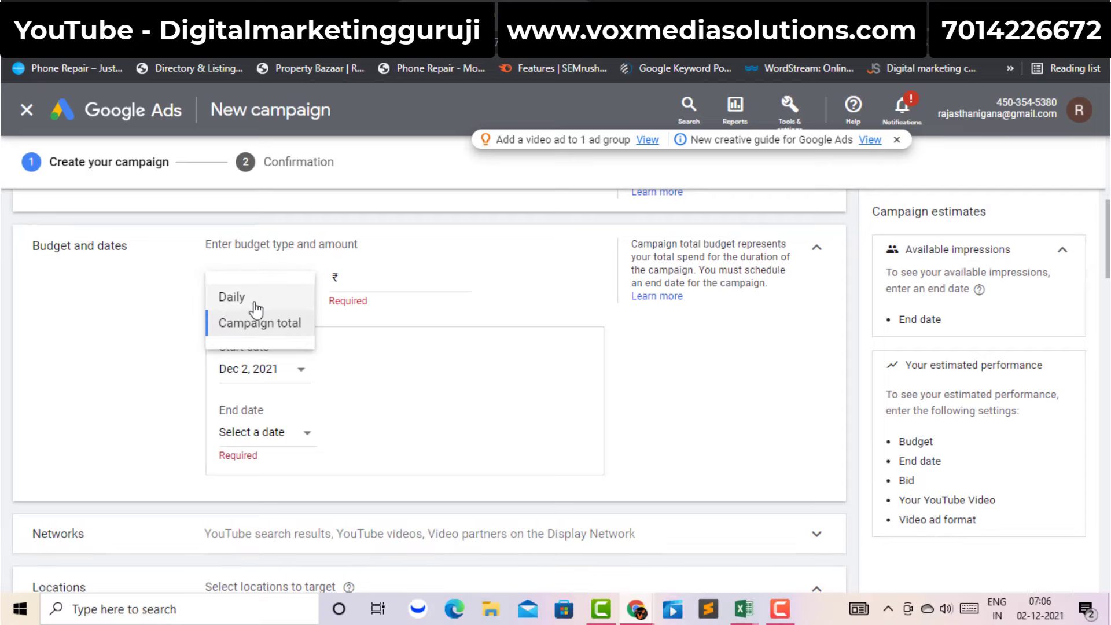
{"action": "left_click", "coordinate": [252, 299]}
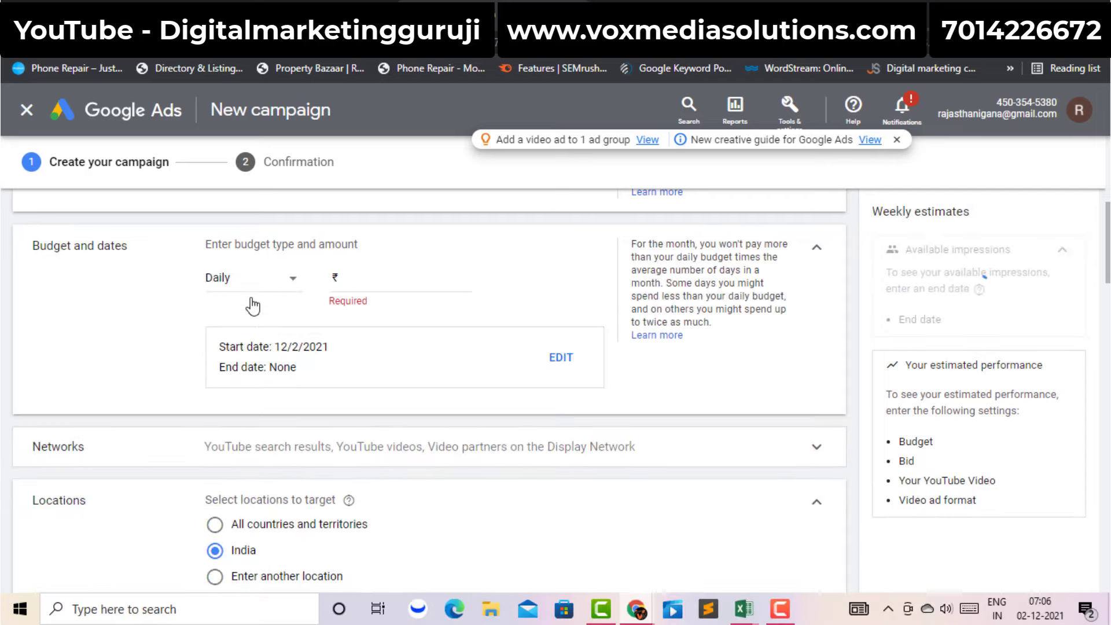
{"action": "left_click", "coordinate": [363, 282]}
{"action": "type", "text": "200.00"}
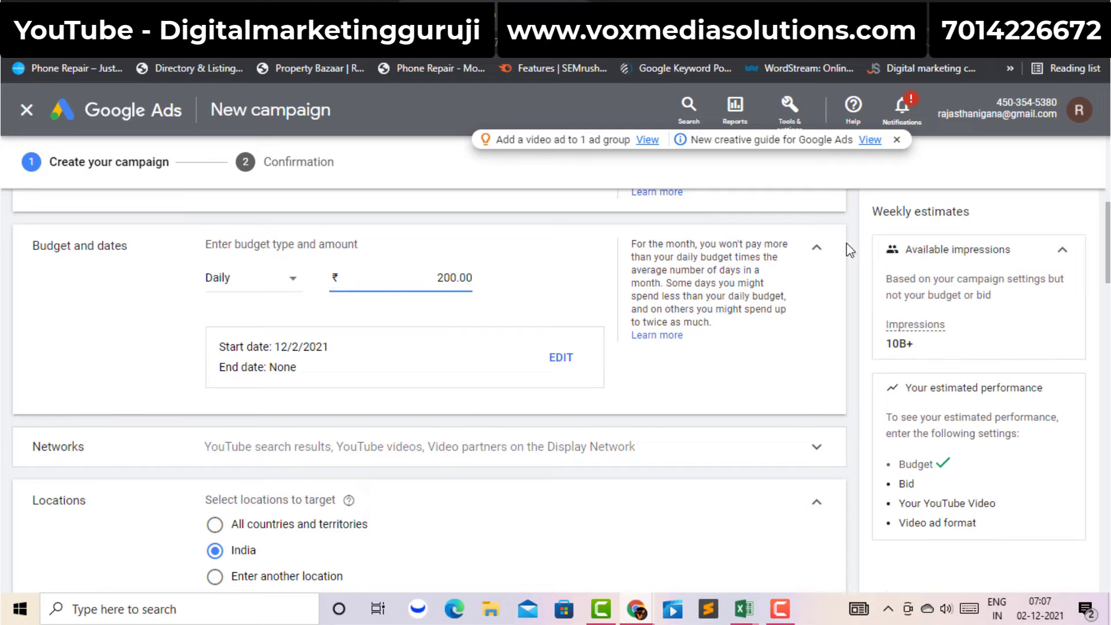
{"action": "left_click", "coordinate": [855, 247]}
Step: Exclude video partners on the Display Network from the campaign's networks
{"action": "scroll", "coordinate": [1096, 250], "scroll_direction": "down", "scroll_amount": 3}
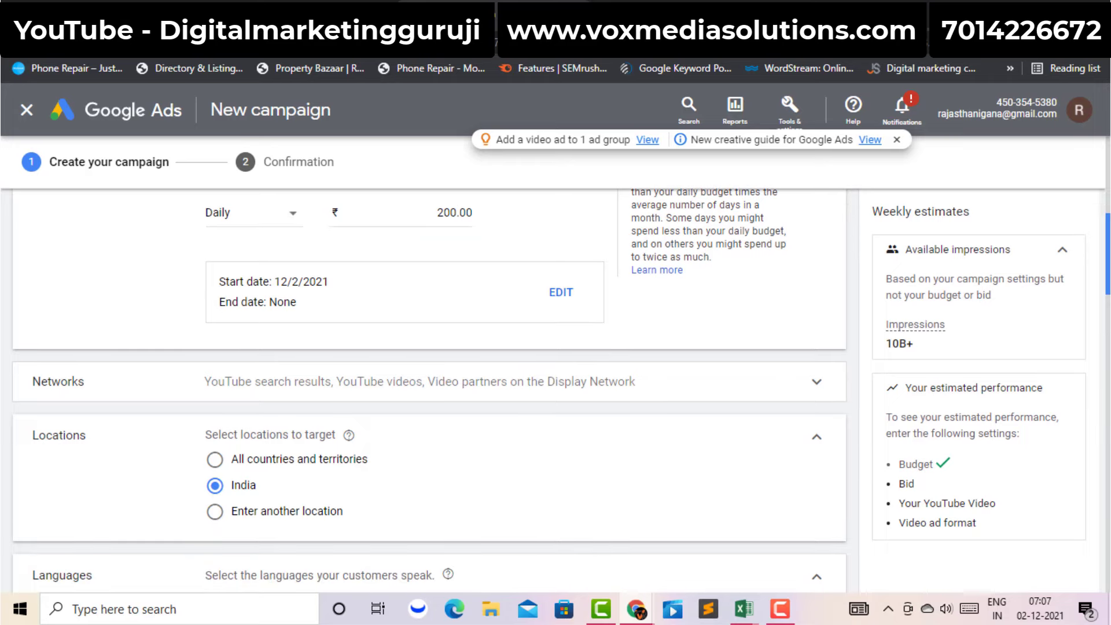
{"action": "left_click", "coordinate": [827, 257]}
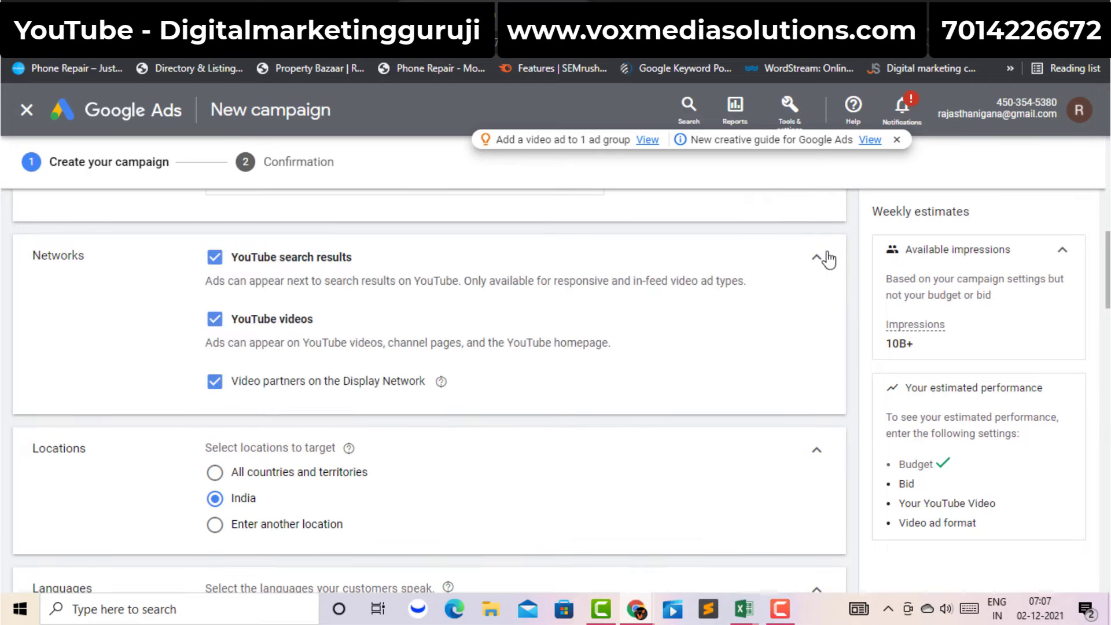
{"action": "left_click", "coordinate": [214, 382]}
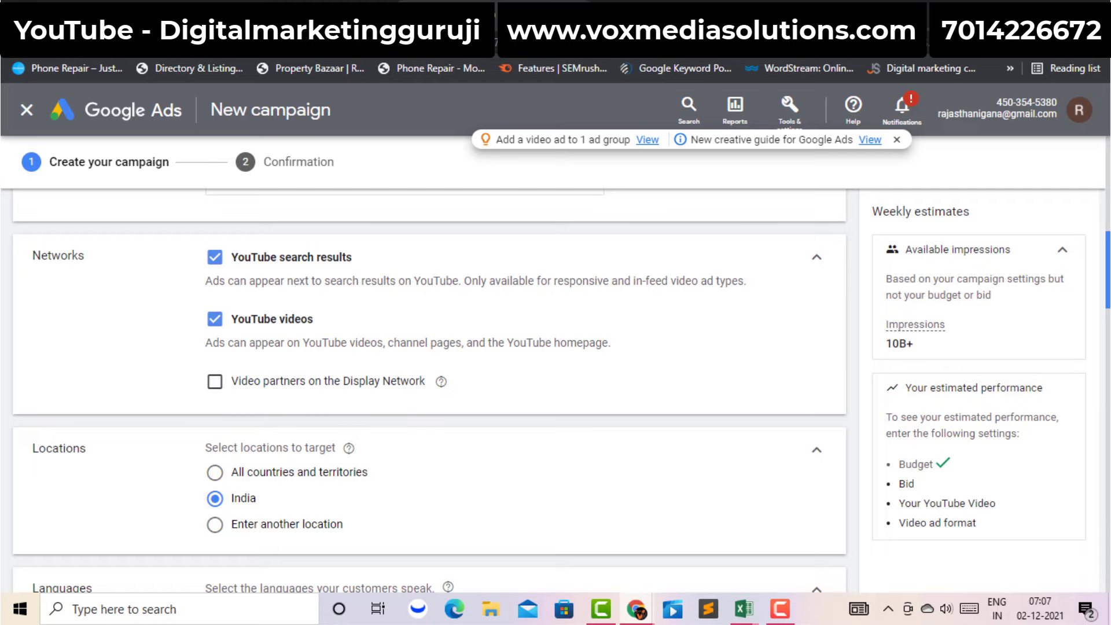
Step: Target the state of Rajasthan, India, as the campaign's custom location
{"action": "scroll", "coordinate": [1109, 269], "scroll_direction": "down", "scroll_amount": 1}
{"action": "scroll", "coordinate": [381, 237], "scroll_direction": "down", "scroll_amount": 4}
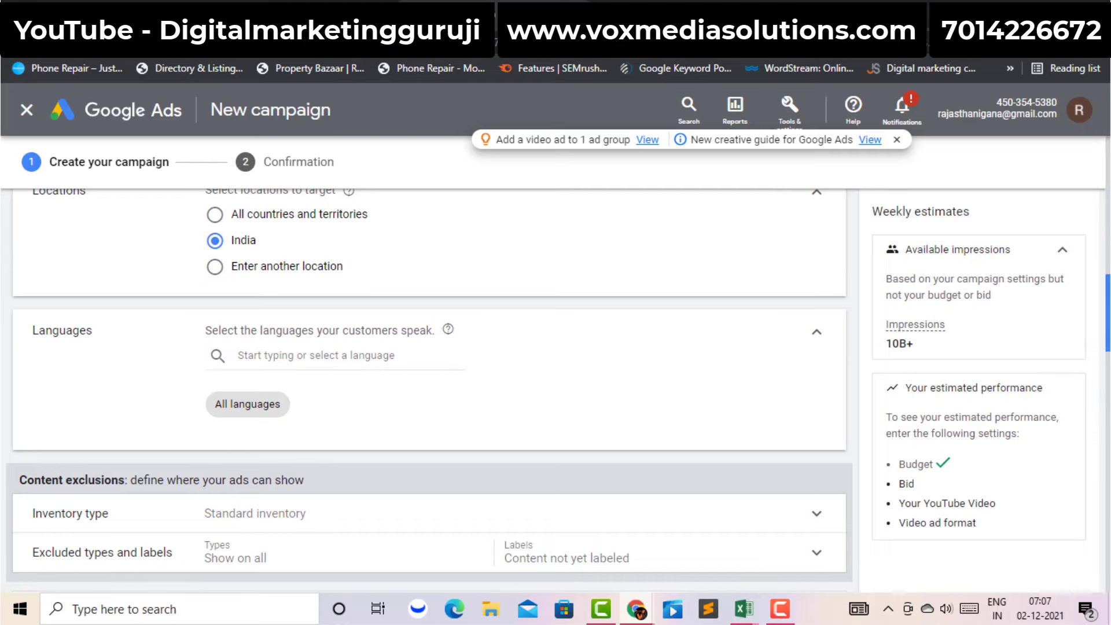
{"action": "scroll", "coordinate": [1109, 312], "scroll_direction": "up", "scroll_amount": 1}
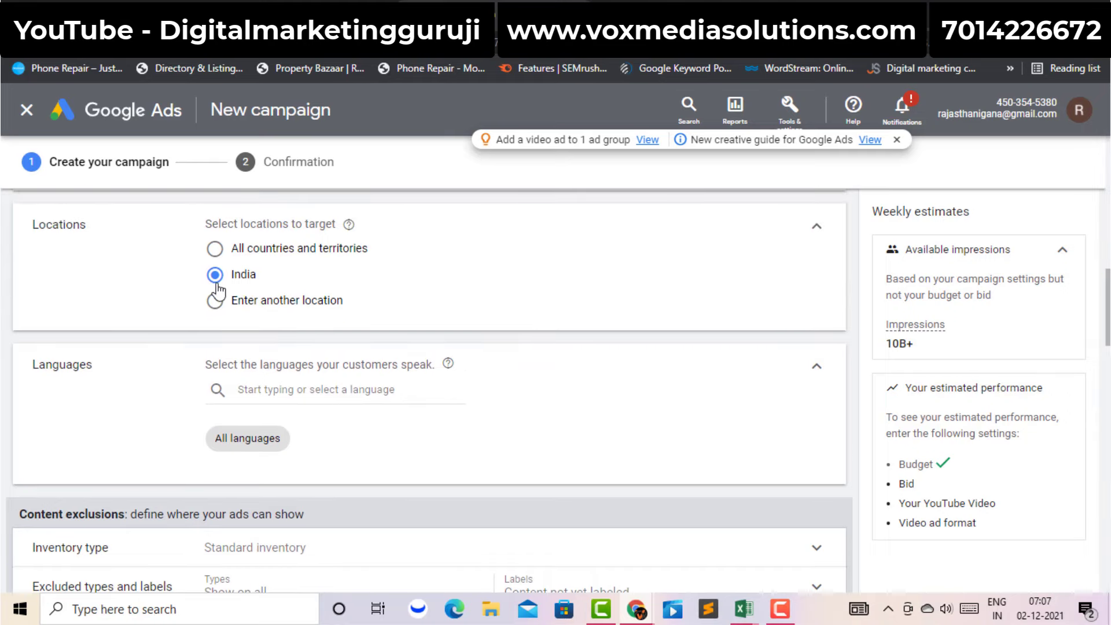
{"action": "left_click", "coordinate": [214, 303]}
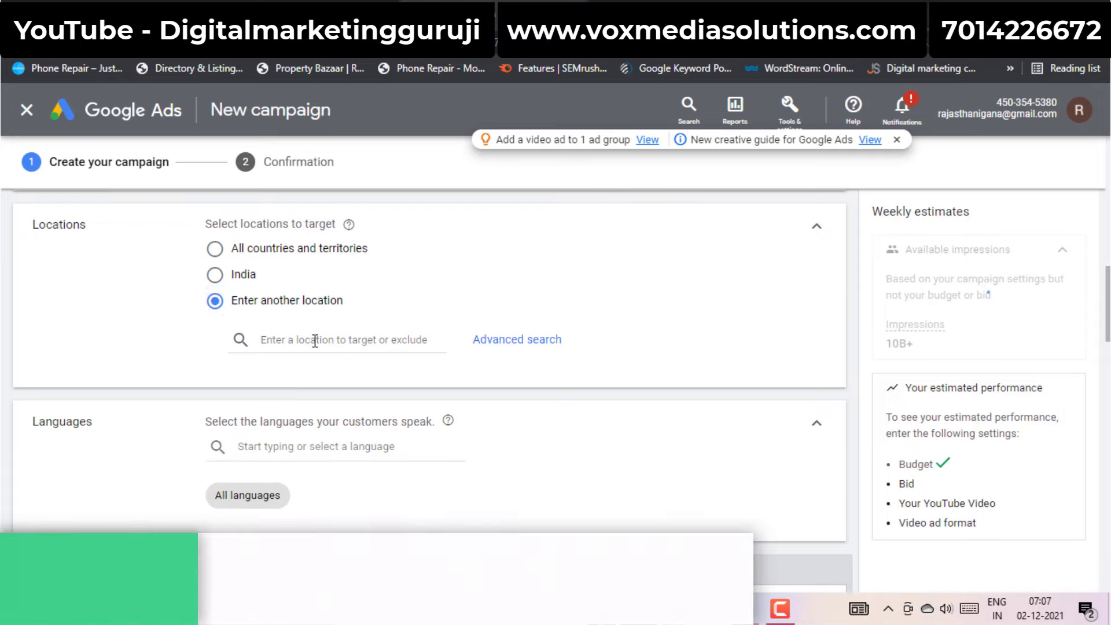
{"action": "left_click", "coordinate": [315, 341]}
{"action": "type", "text": "r"}
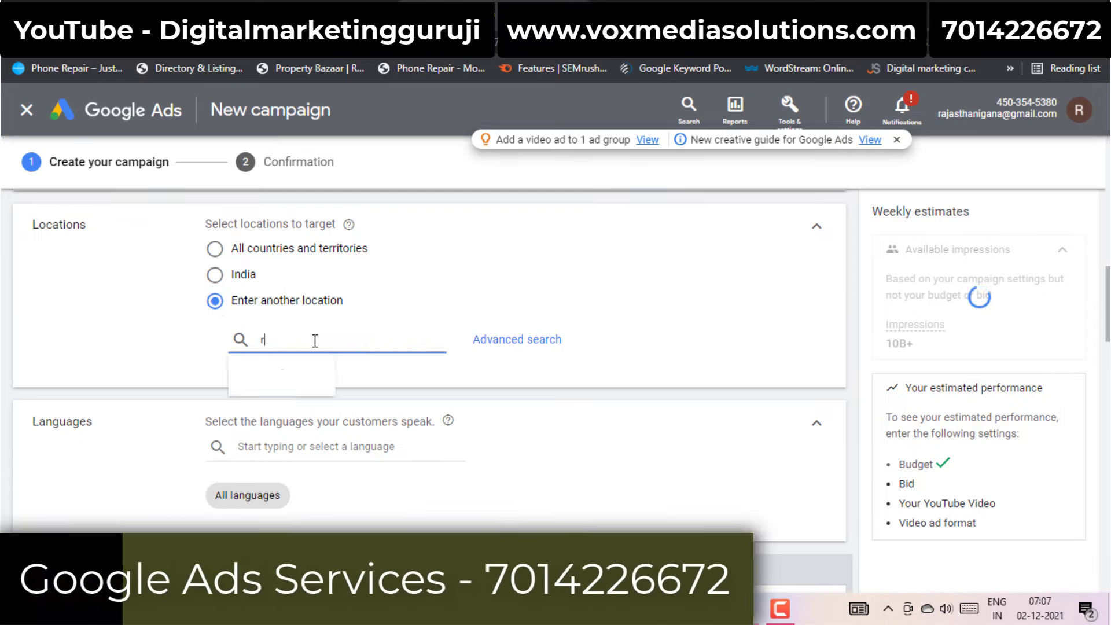
{"action": "type", "text": "ajasthan"}
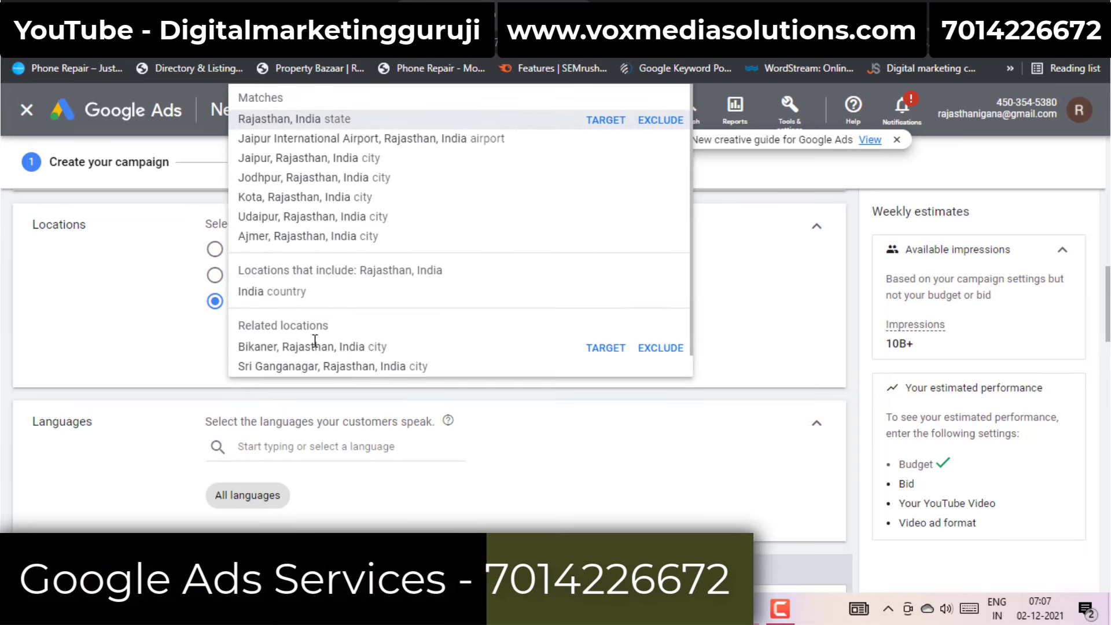
{"action": "left_click", "coordinate": [376, 120]}
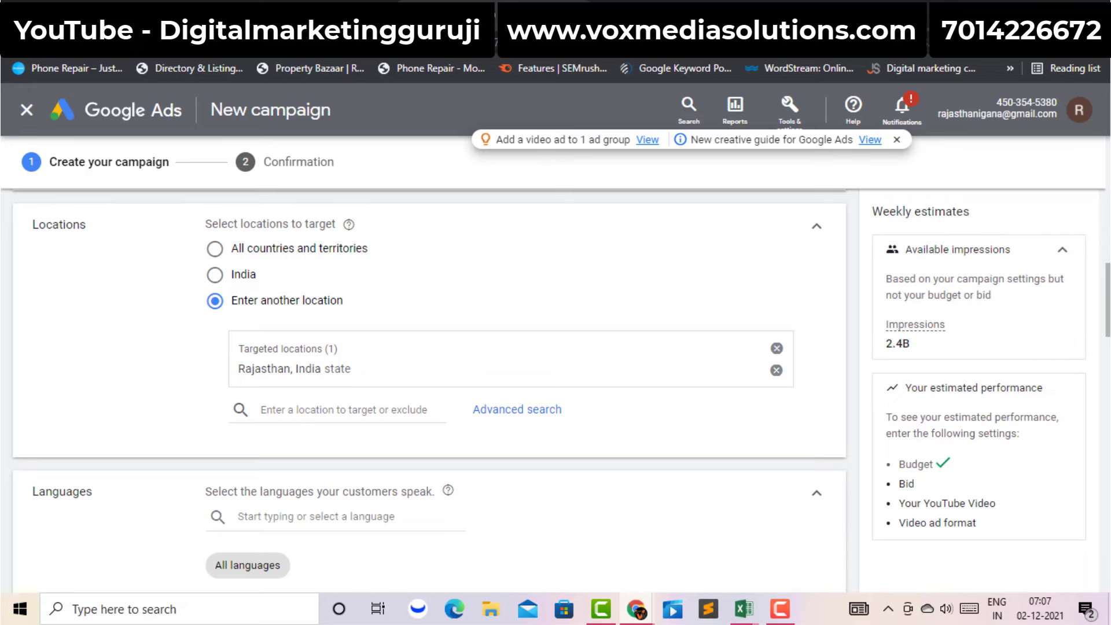
Step: Try Hindi as the campaign's customer language and remove that selection again
{"action": "left_click_drag", "start_coordinate": [1108, 300], "coordinate": [1108, 337]}
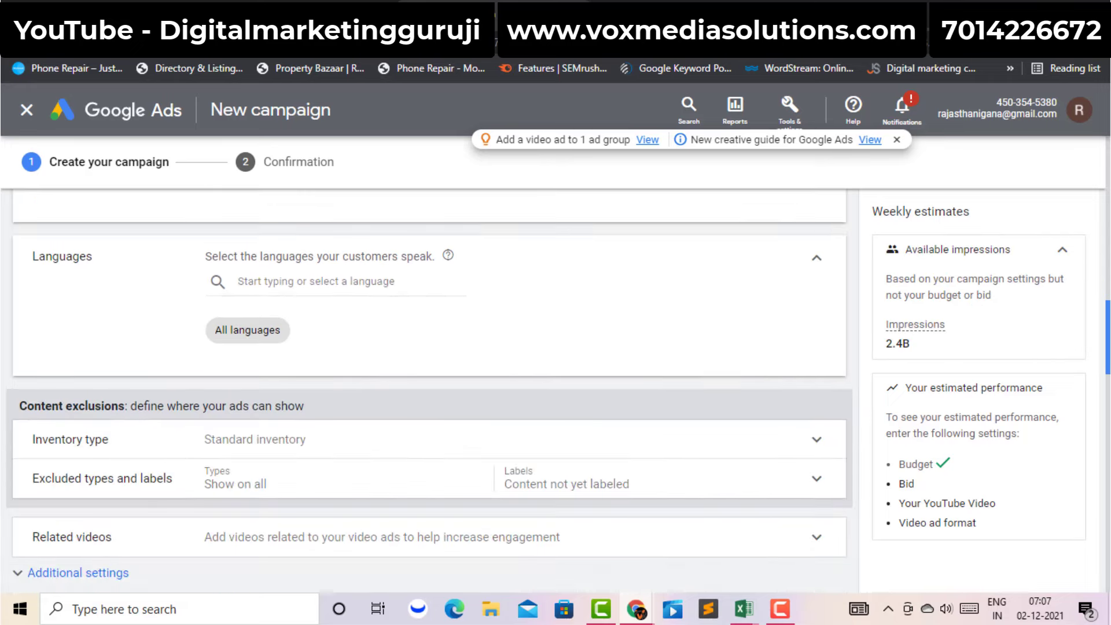
{"action": "left_click", "coordinate": [313, 286]}
{"action": "left_click", "coordinate": [170, 297]}
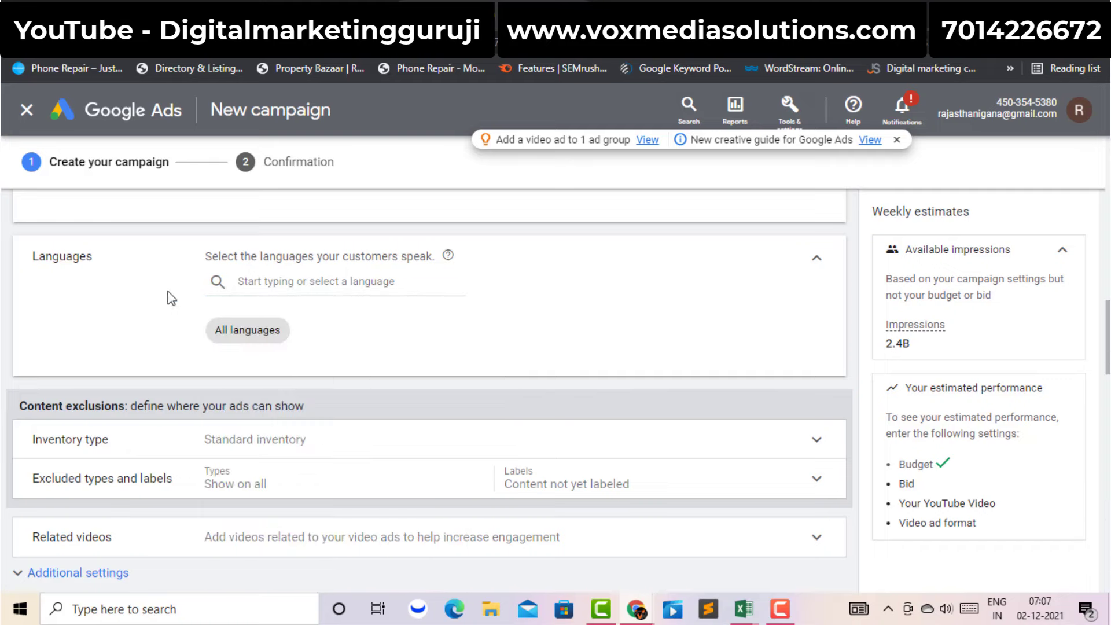
{"action": "left_click", "coordinate": [278, 287]}
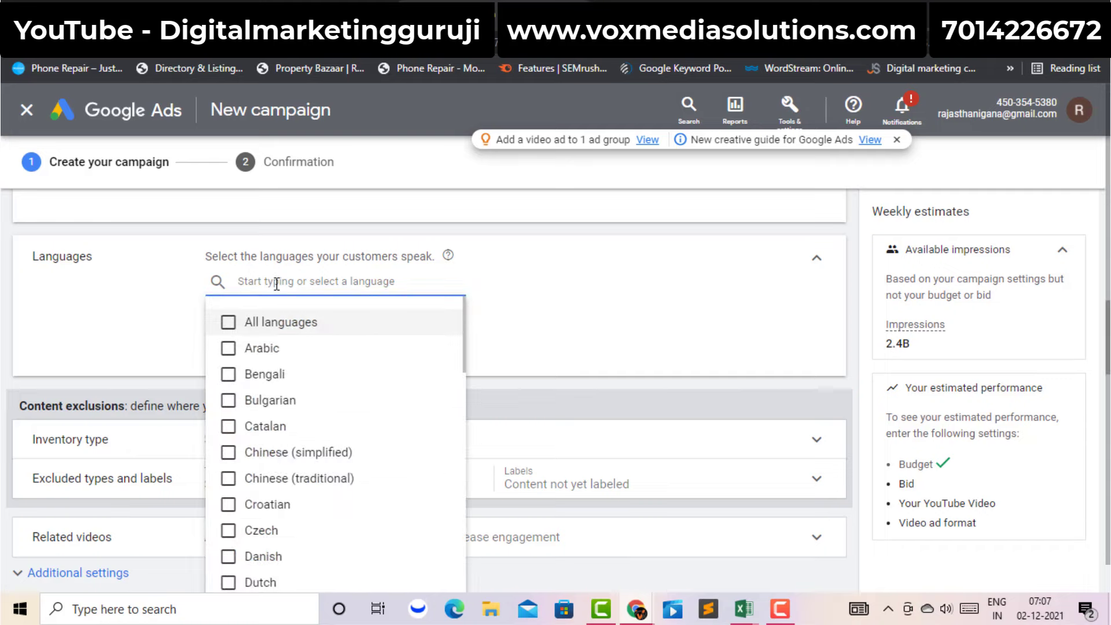
{"action": "type", "text": "hindi"}
{"action": "left_click", "coordinate": [240, 323]}
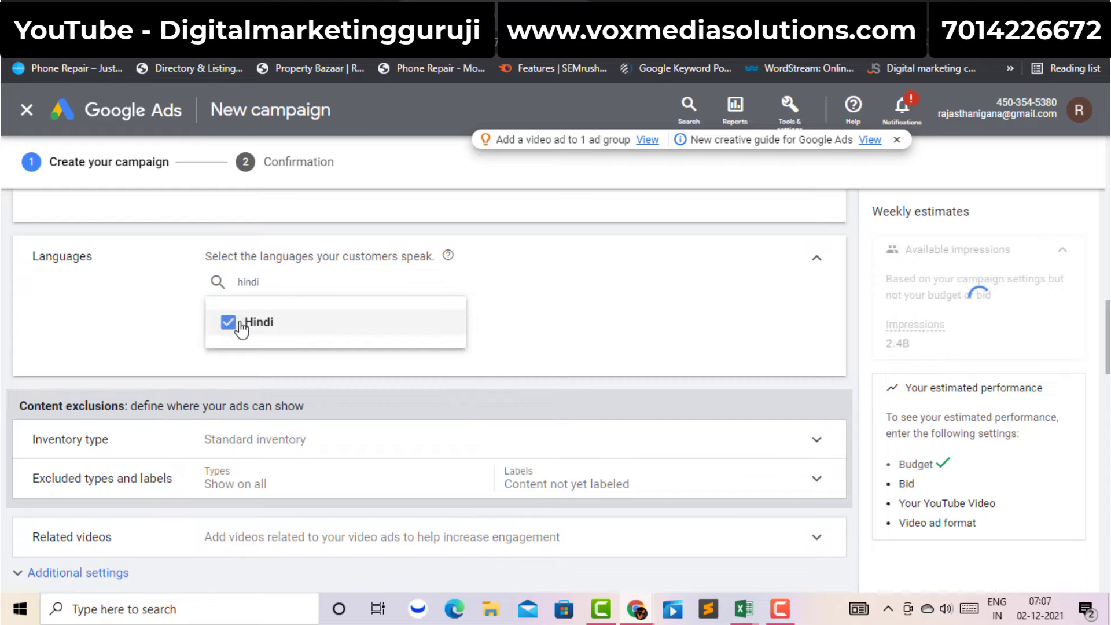
{"action": "left_click", "coordinate": [510, 298]}
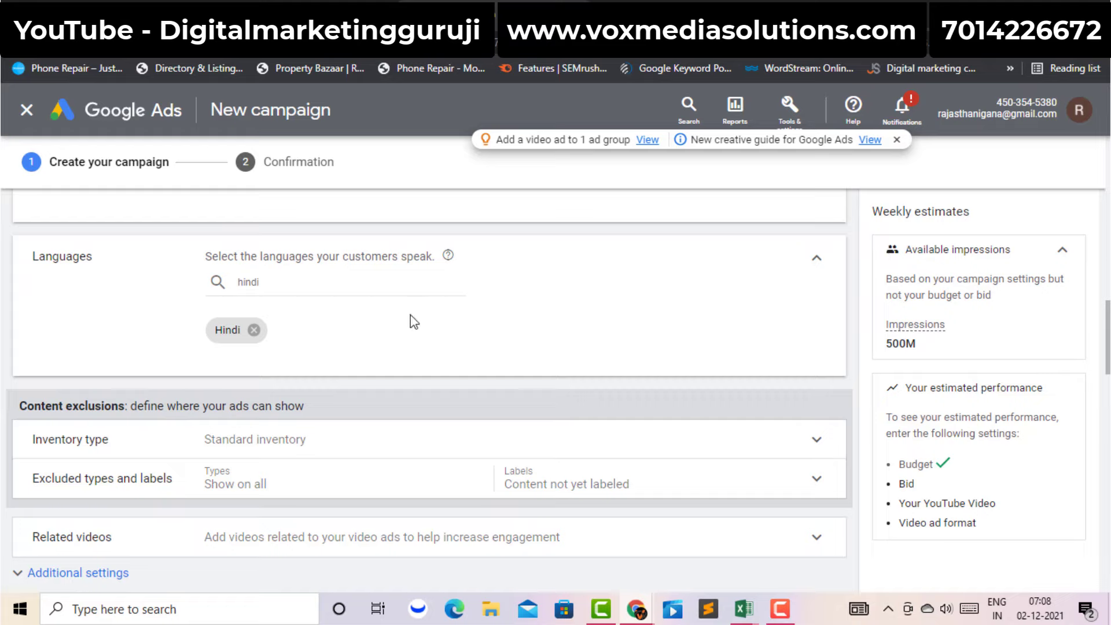
{"action": "left_click", "coordinate": [255, 331]}
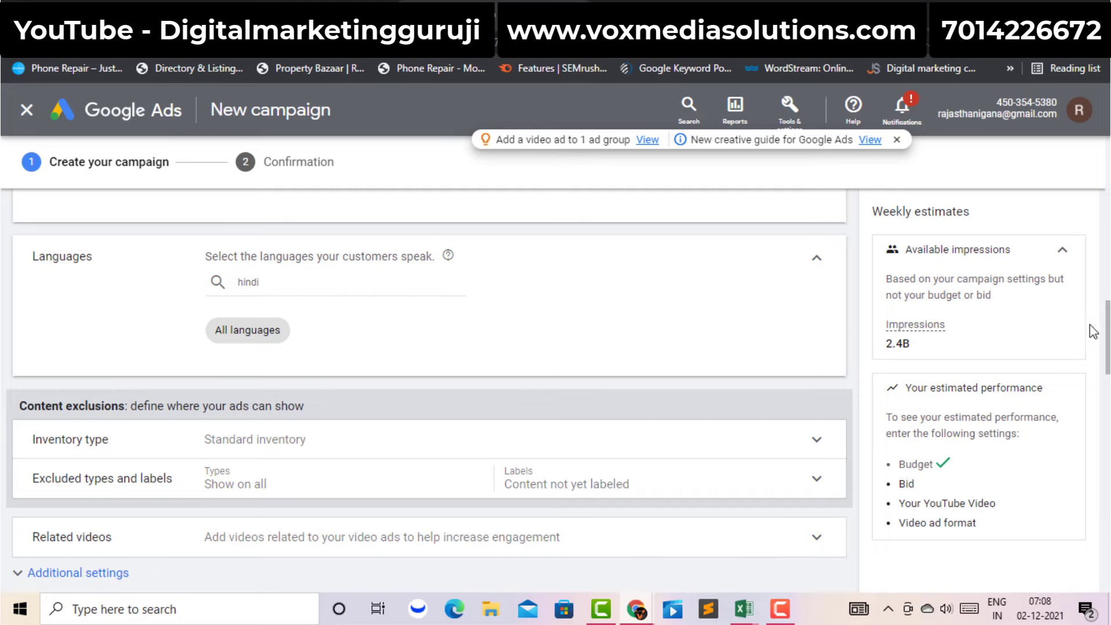
{"action": "left_click_drag", "start_coordinate": [1107, 338], "coordinate": [1106, 357]}
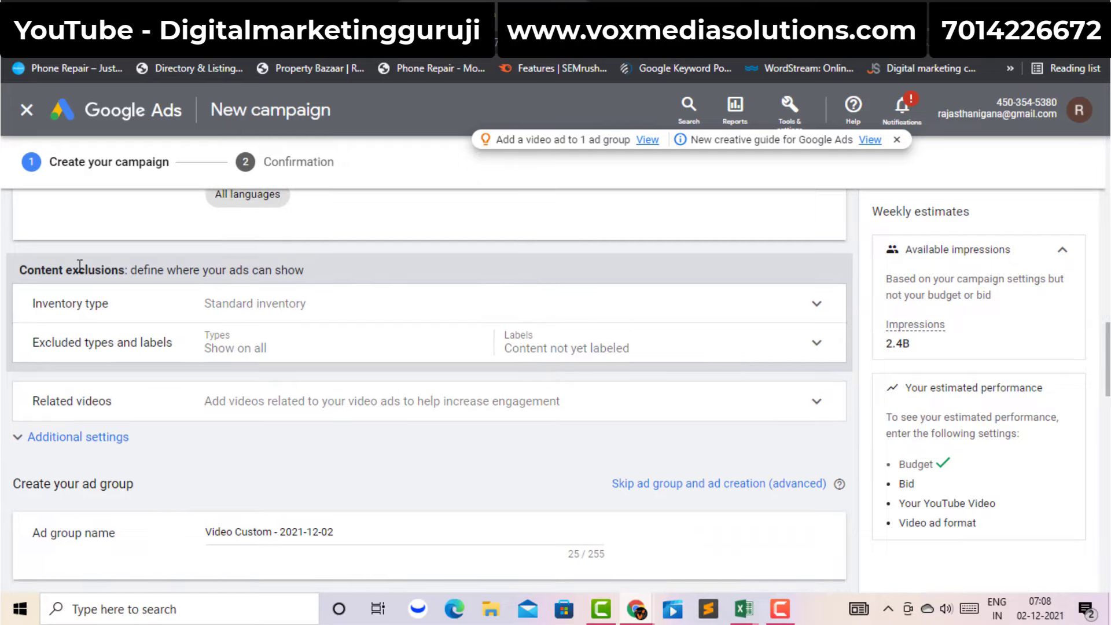
{"action": "left_click_drag", "start_coordinate": [1106, 362], "coordinate": [1106, 379]}
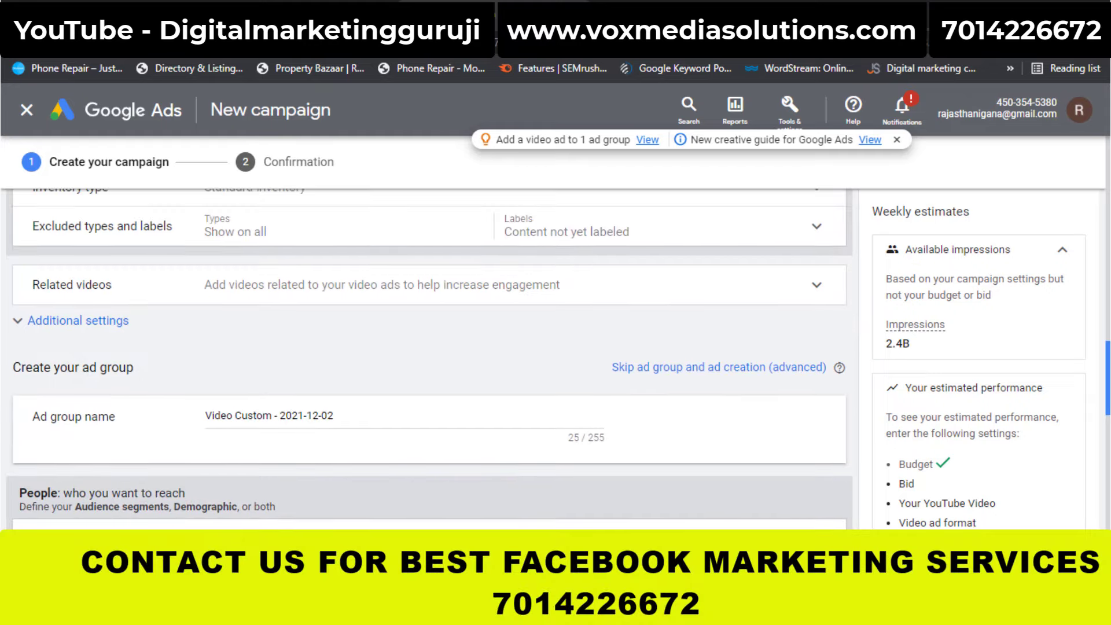
{"action": "left_click", "coordinate": [314, 293]}
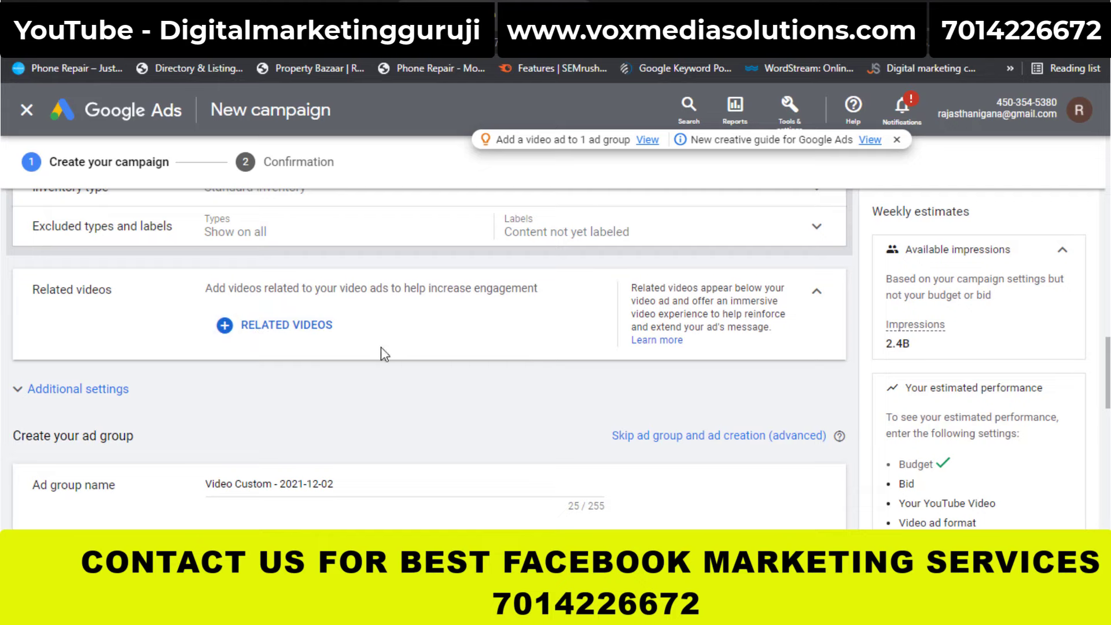
{"action": "left_click", "coordinate": [300, 337]}
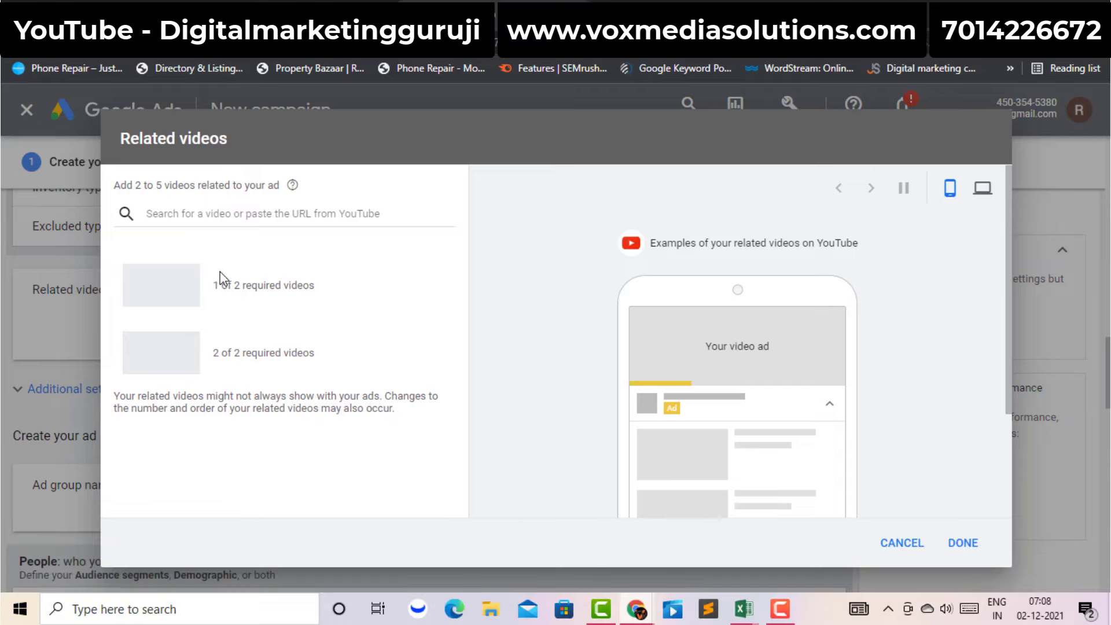
{"action": "left_click", "coordinate": [220, 209]}
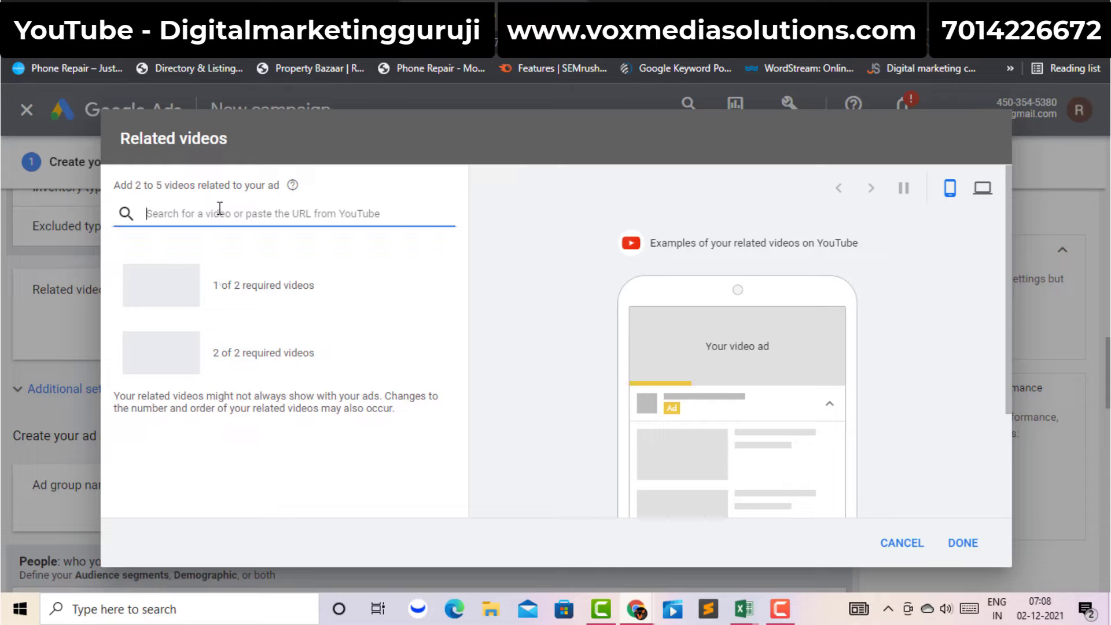
{"action": "left_click", "coordinate": [901, 541]}
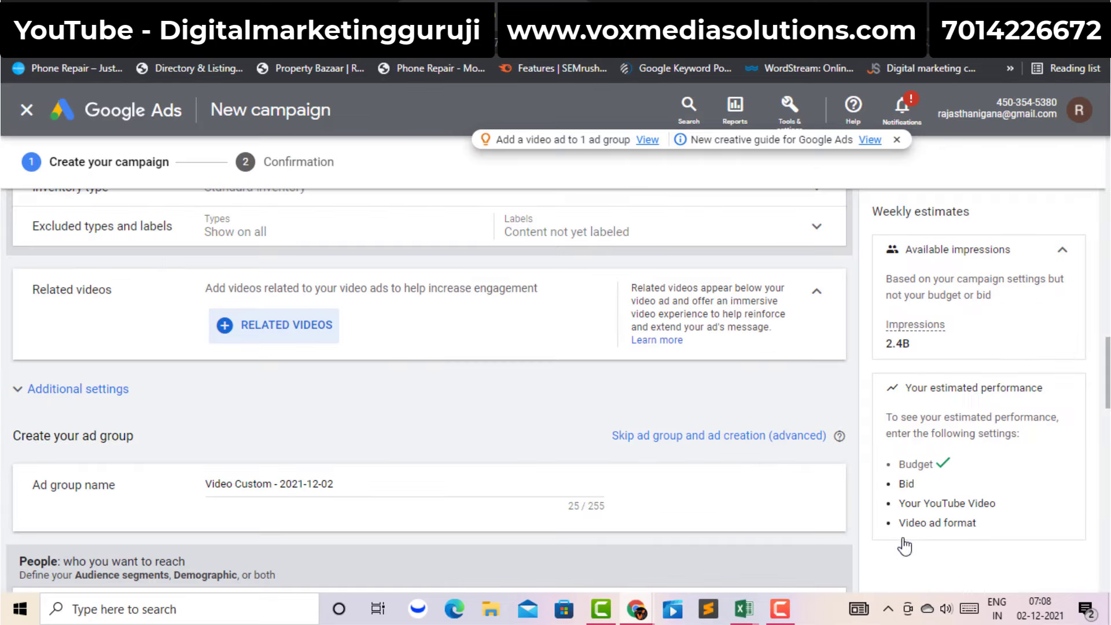
Step: Set specific device targeting in the additional settings and exclude TV screens
{"action": "left_click", "coordinate": [469, 403]}
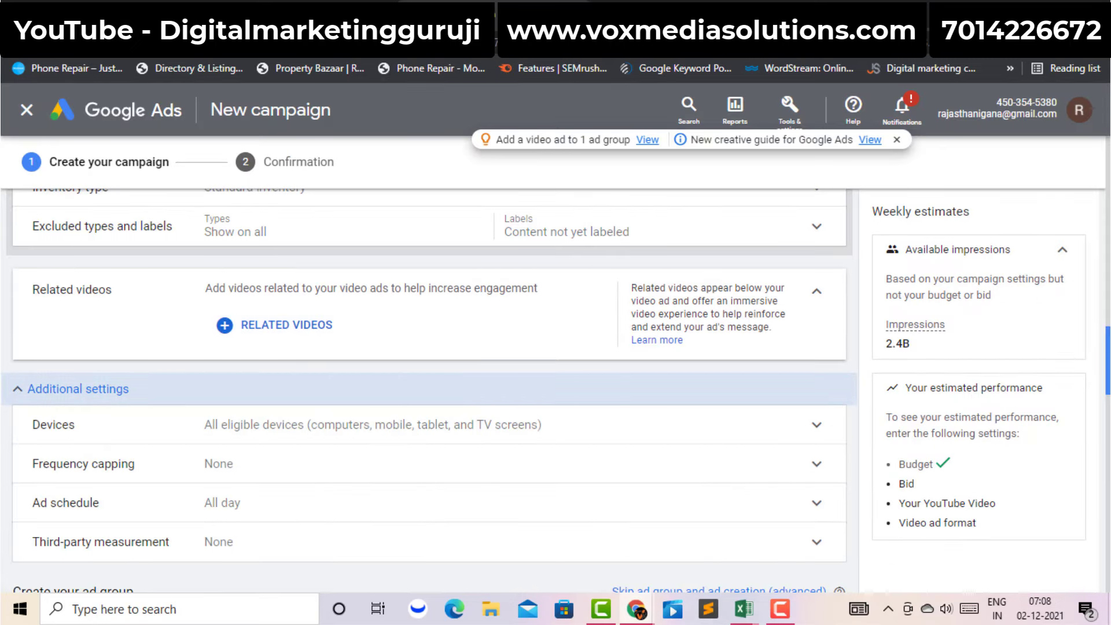
{"action": "scroll", "coordinate": [616, 241], "scroll_direction": "down", "scroll_amount": 3}
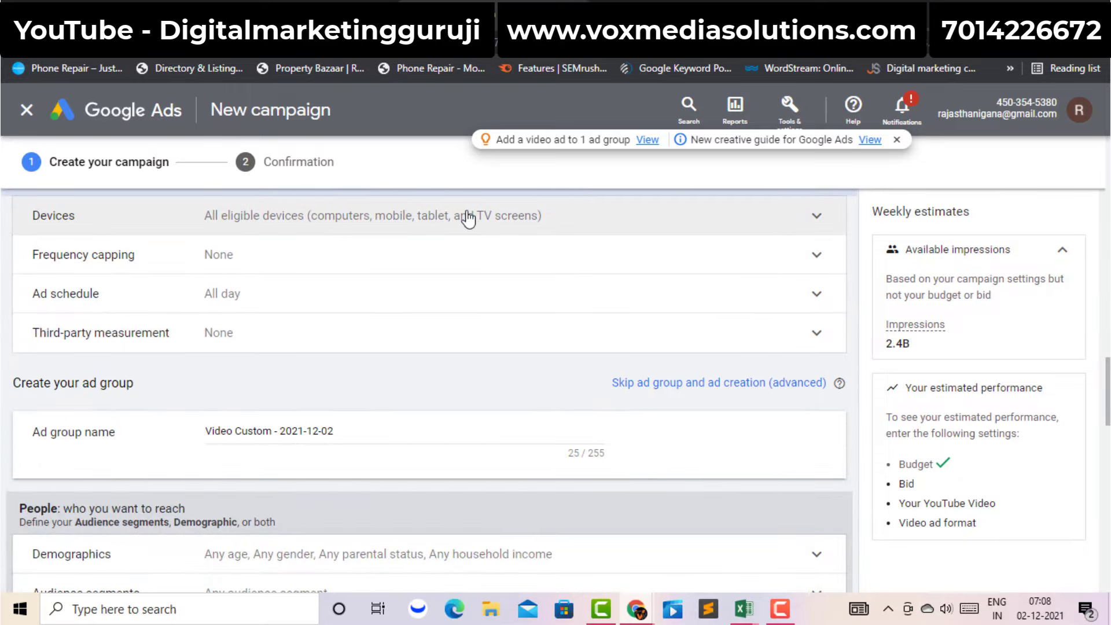
{"action": "left_click", "coordinate": [248, 218]}
{"action": "left_click", "coordinate": [217, 264]}
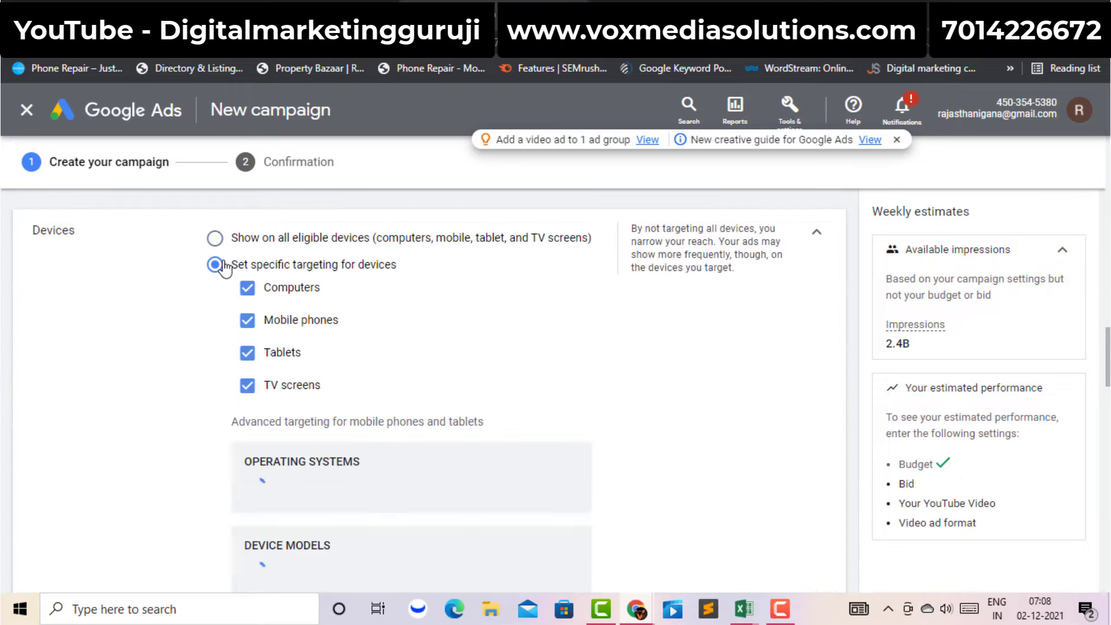
{"action": "left_click", "coordinate": [248, 388]}
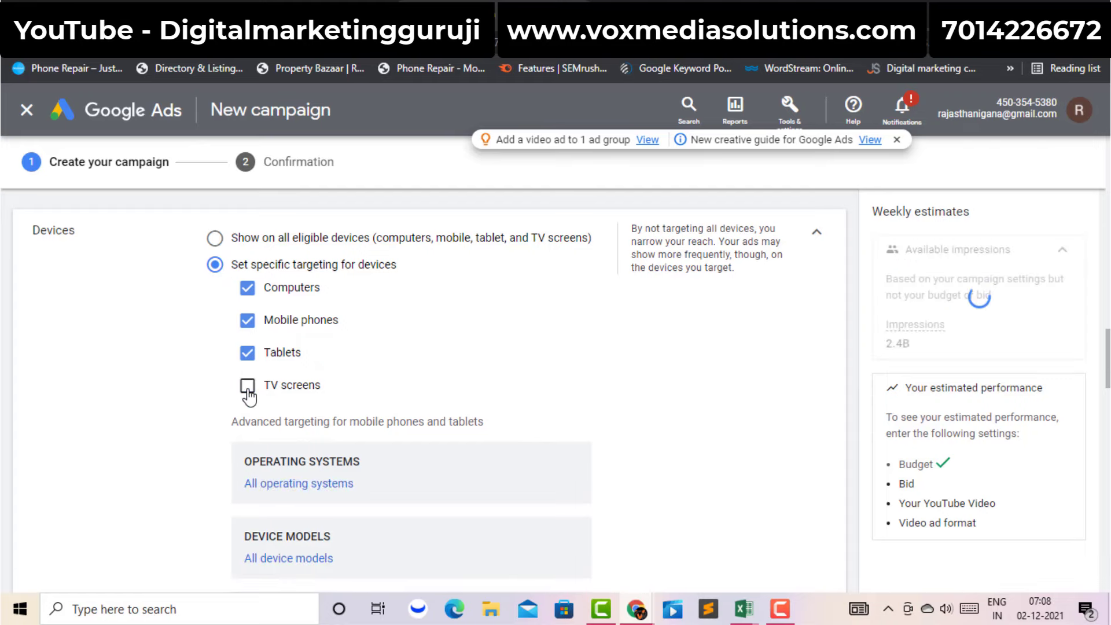
{"action": "left_click", "coordinate": [817, 234]}
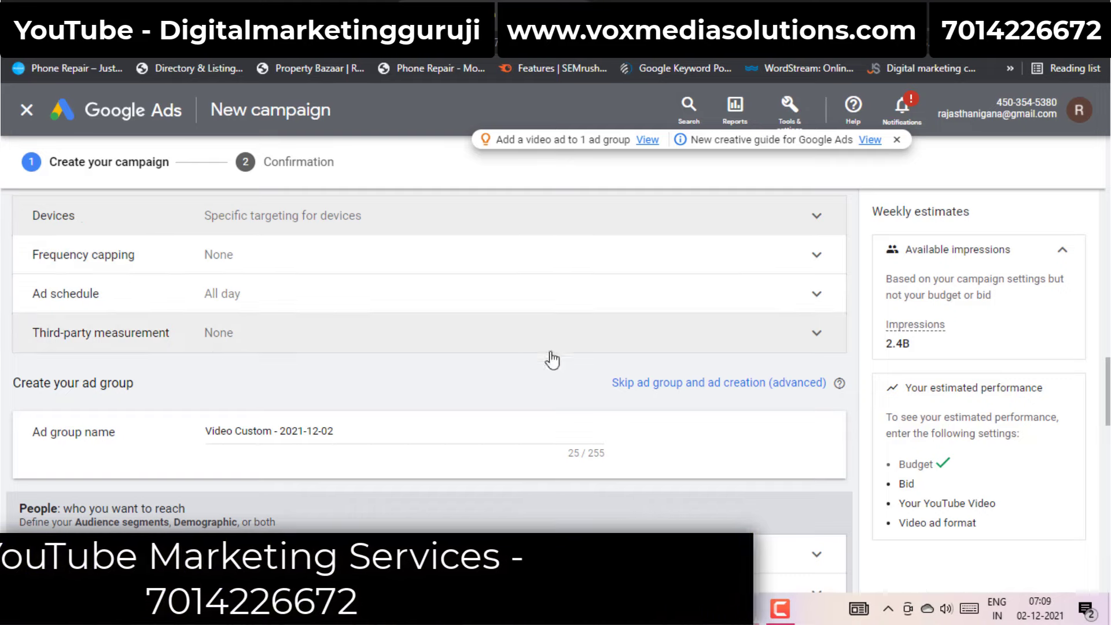
{"action": "scroll", "coordinate": [429, 391], "scroll_direction": "down", "scroll_amount": 2}
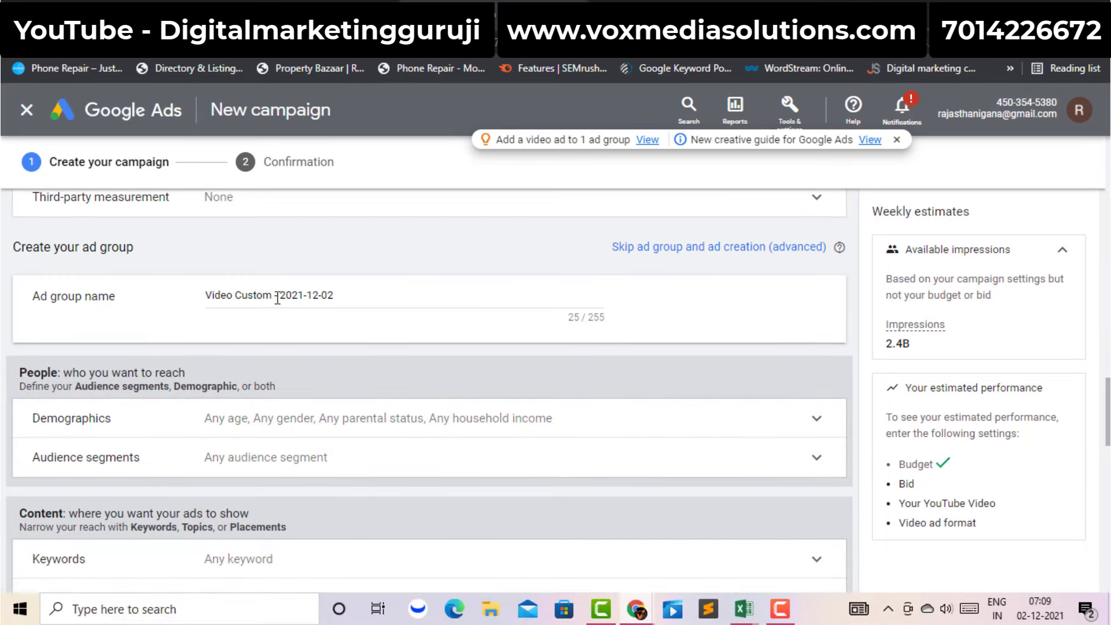
{"action": "triple_click", "coordinate": [313, 295]}
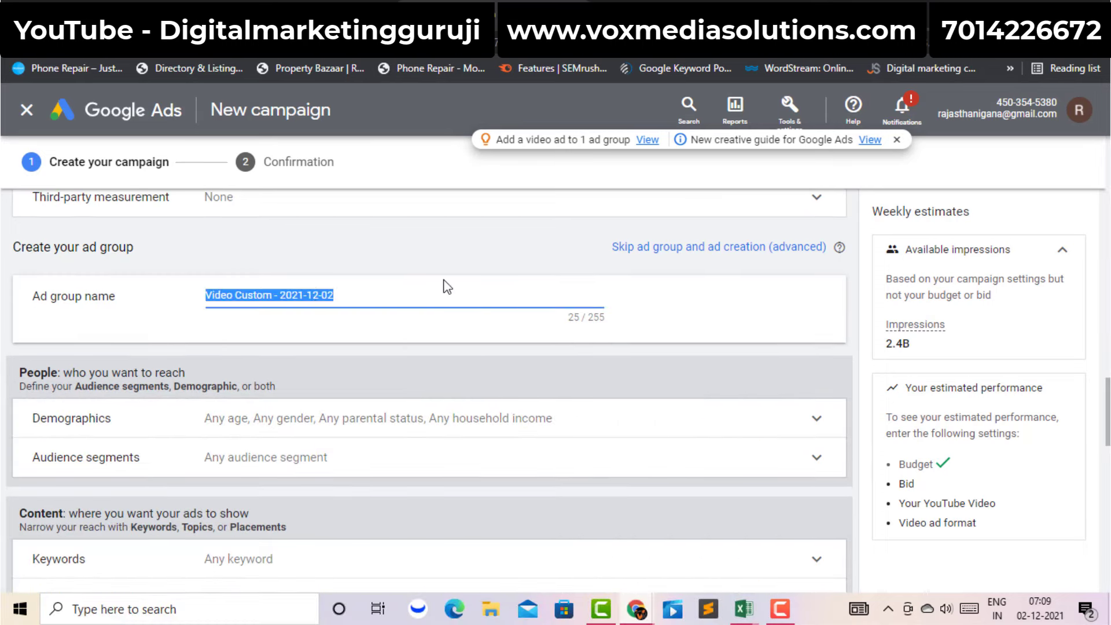
{"action": "left_click", "coordinate": [477, 276]}
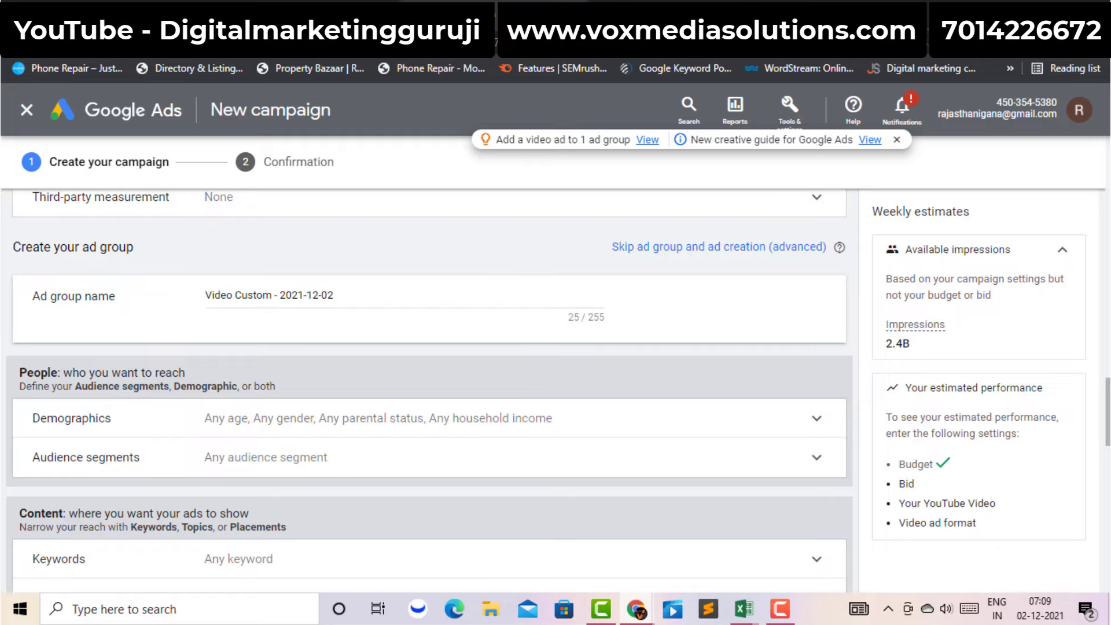
{"action": "scroll", "coordinate": [446, 329], "scroll_direction": "down", "scroll_amount": 2}
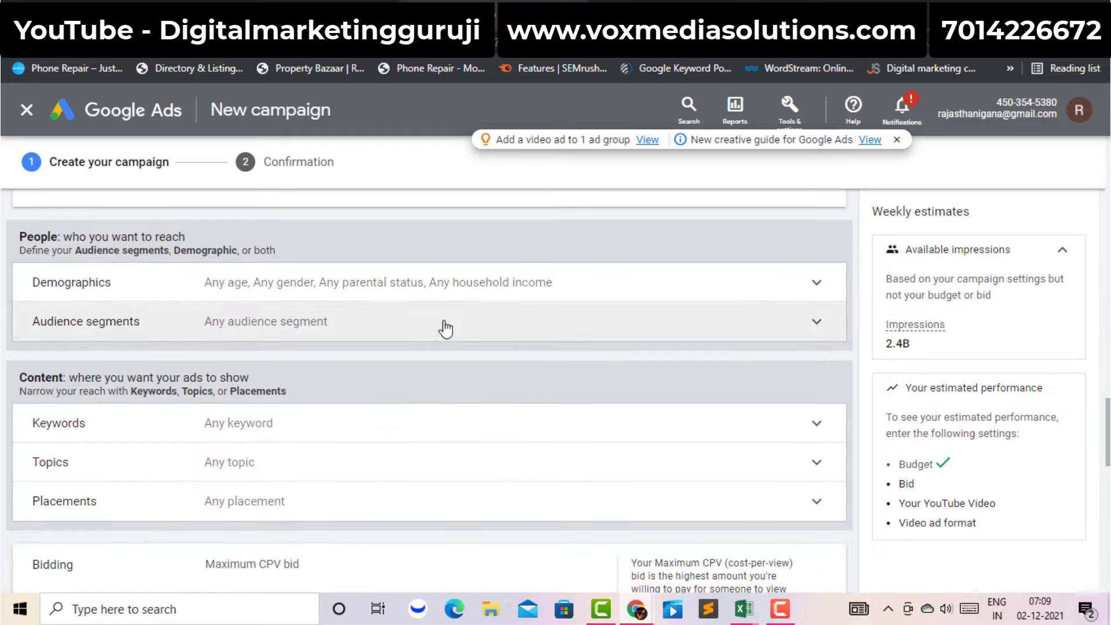
{"action": "left_click_drag", "start_coordinate": [65, 237], "coordinate": [199, 232]}
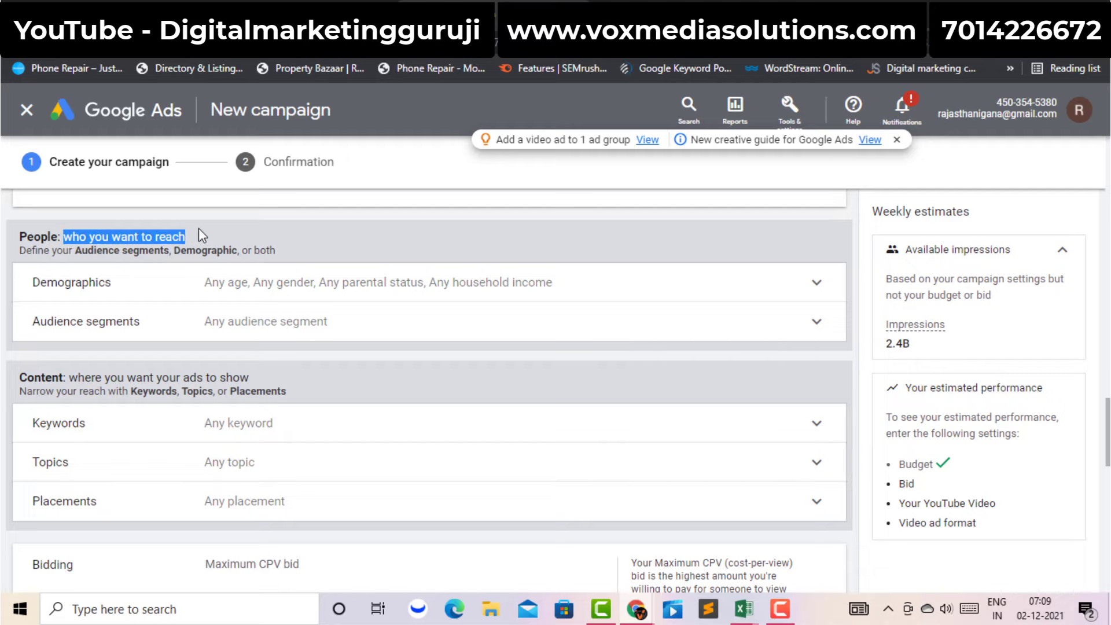
Step: Exclude the age groups 55 - 64 and 65+ from the ad group's demographic targeting
{"action": "left_click", "coordinate": [210, 289]}
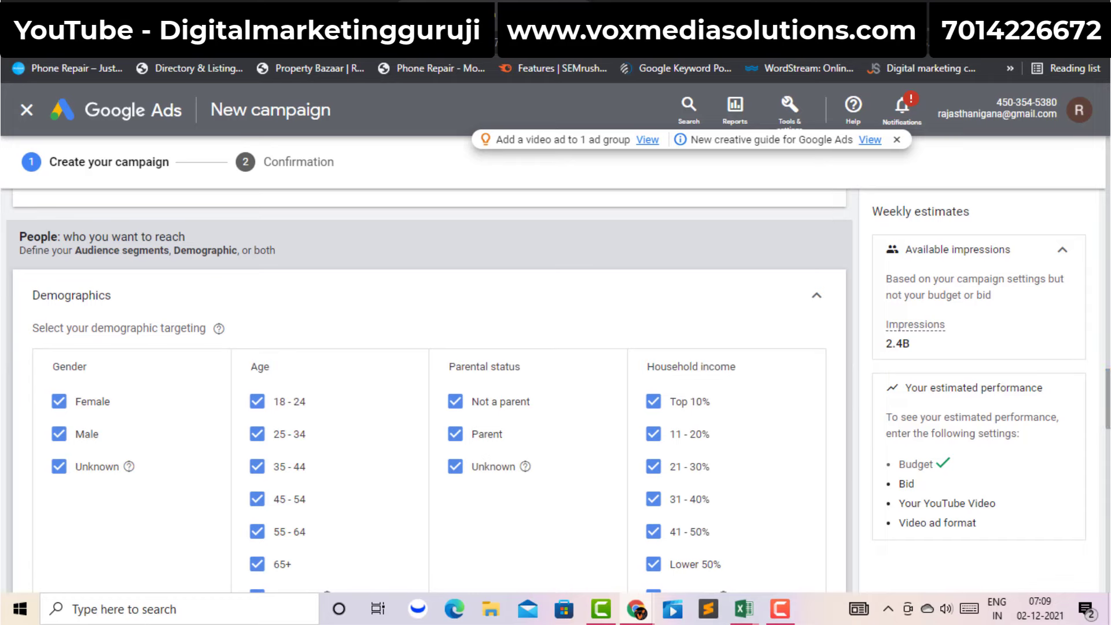
{"action": "scroll", "coordinate": [388, 315], "scroll_direction": "down", "scroll_amount": 3}
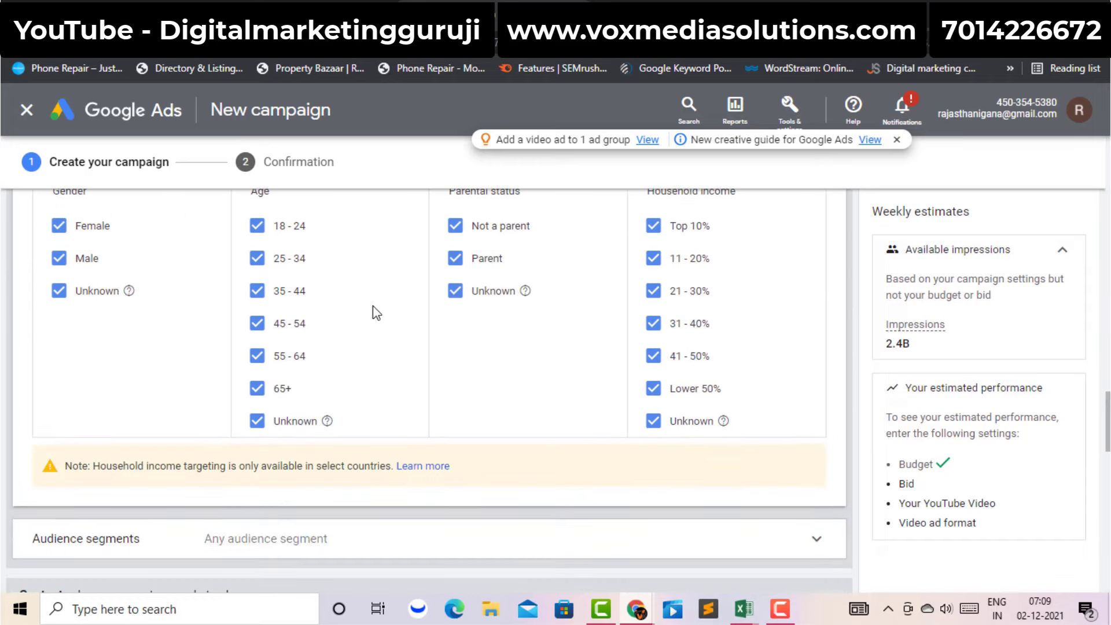
{"action": "left_click", "coordinate": [257, 389]}
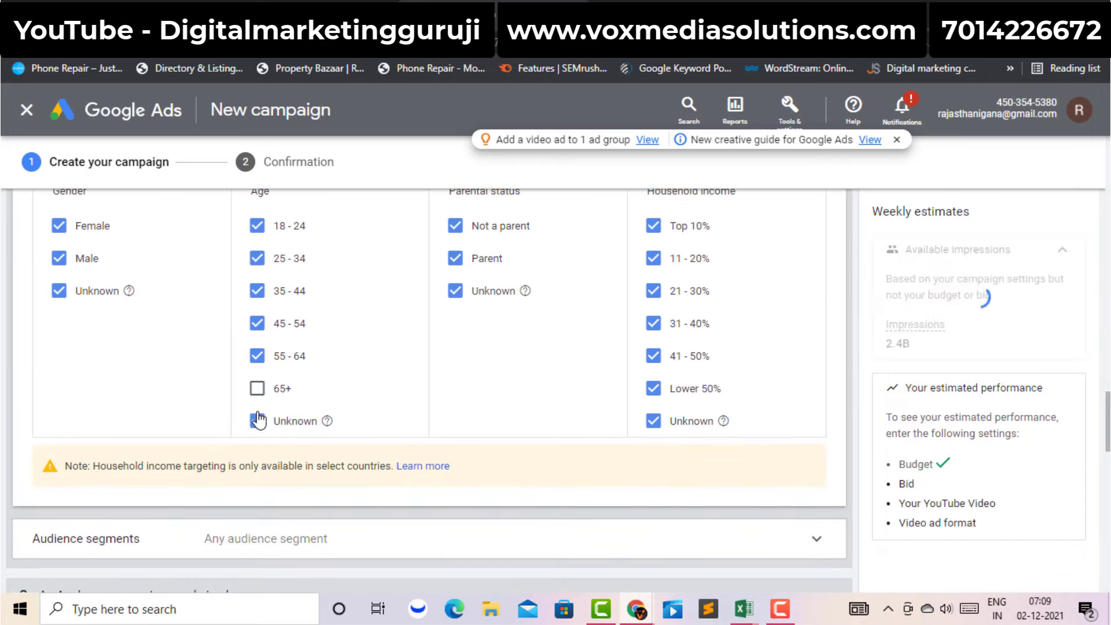
{"action": "left_click", "coordinate": [258, 358]}
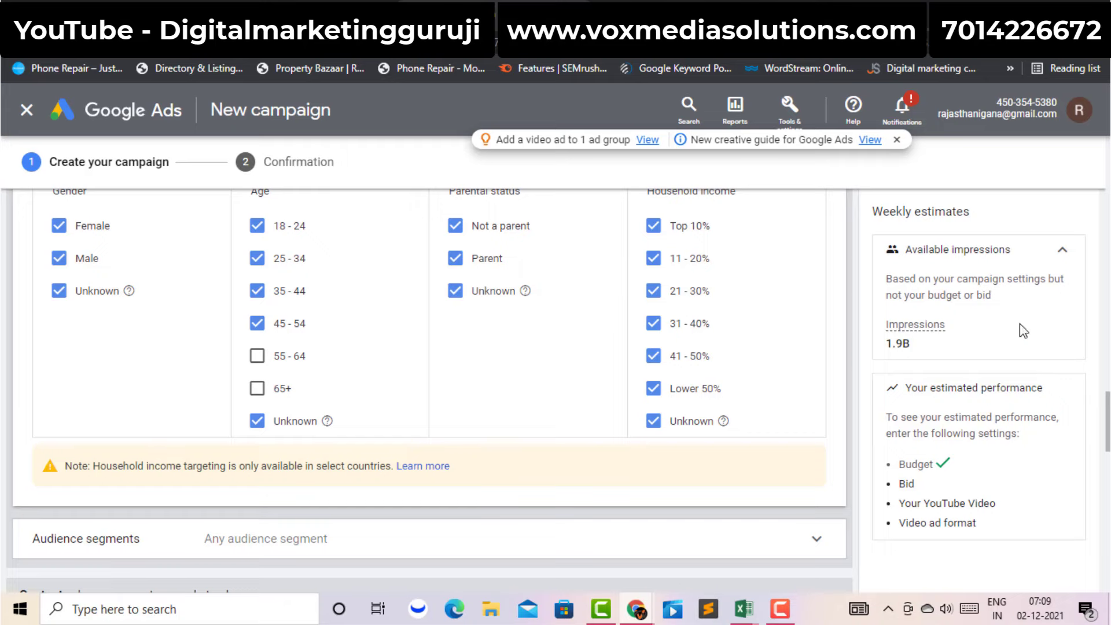
{"action": "scroll", "coordinate": [762, 289], "scroll_direction": "up", "scroll_amount": 1}
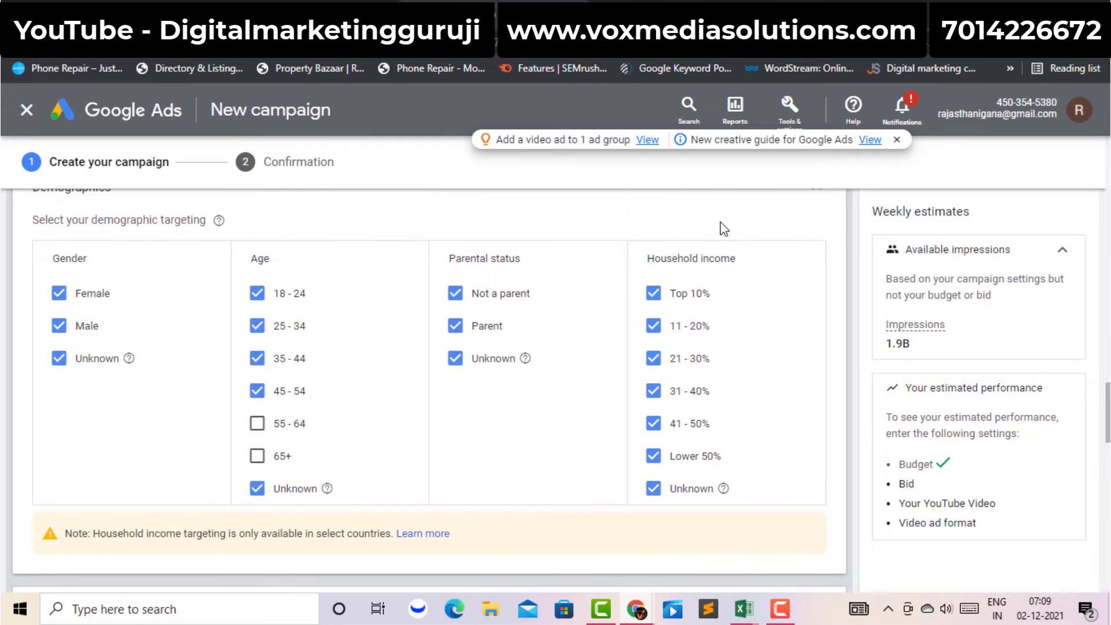
{"action": "scroll", "coordinate": [810, 348], "scroll_direction": "up", "scroll_amount": 3}
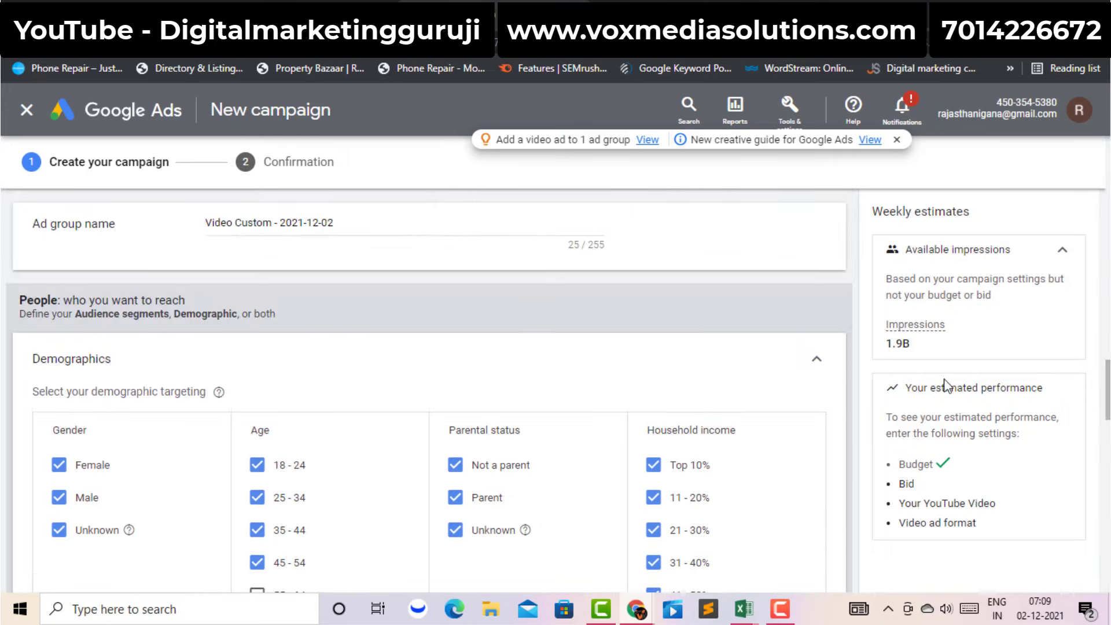
{"action": "left_click", "coordinate": [812, 357]}
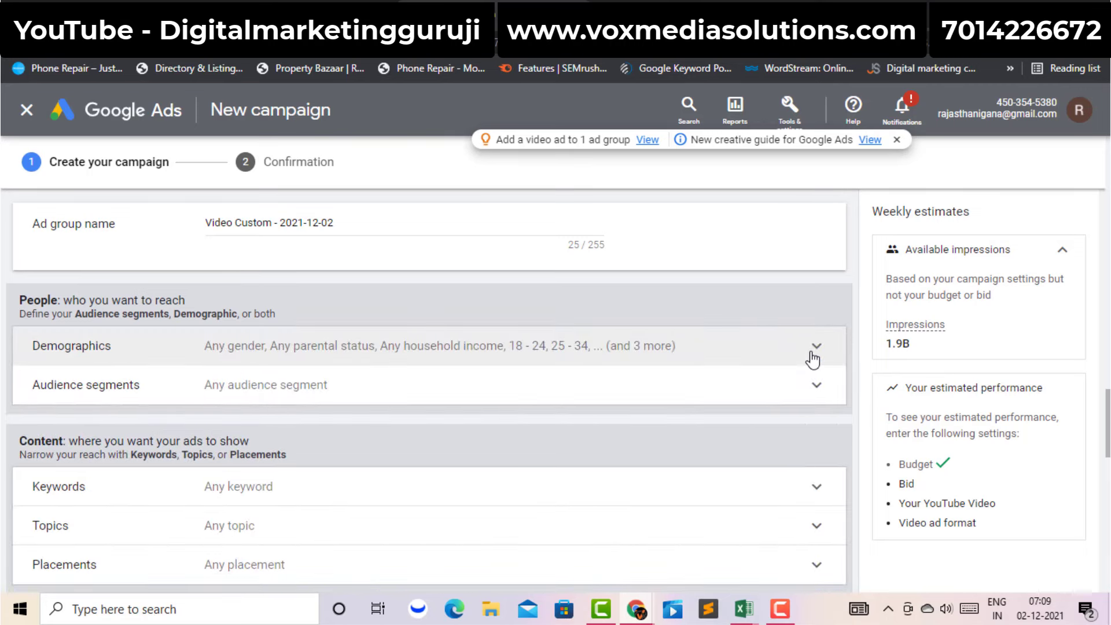
Step: Look through the ad group's targeting options for audience segments, keywords and placements
{"action": "scroll", "coordinate": [753, 330], "scroll_direction": "down", "scroll_amount": 2}
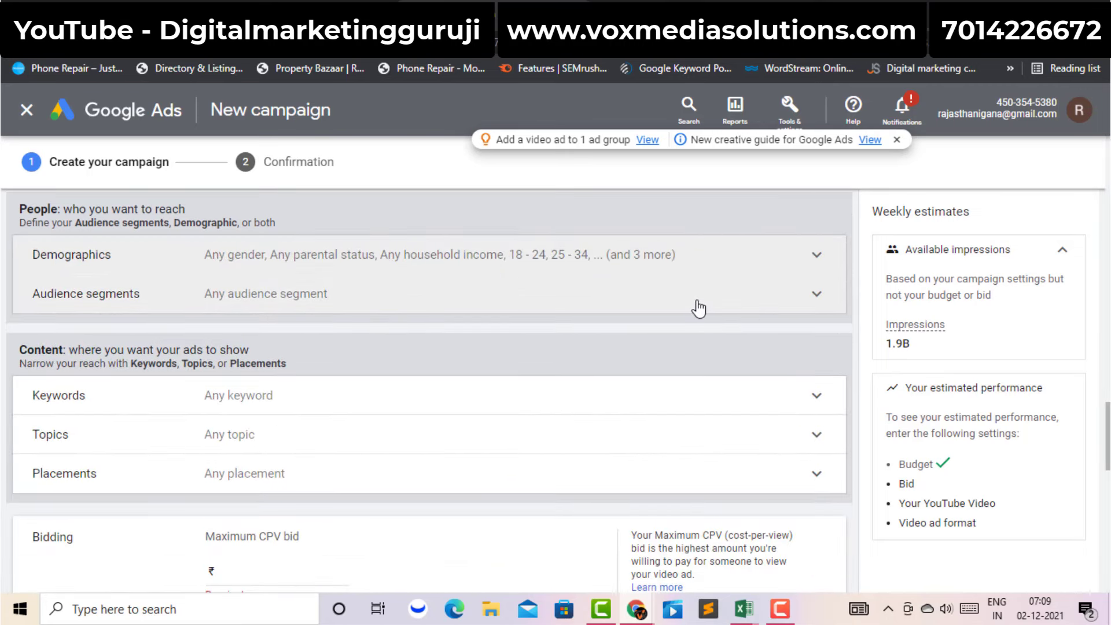
{"action": "left_click", "coordinate": [801, 301]}
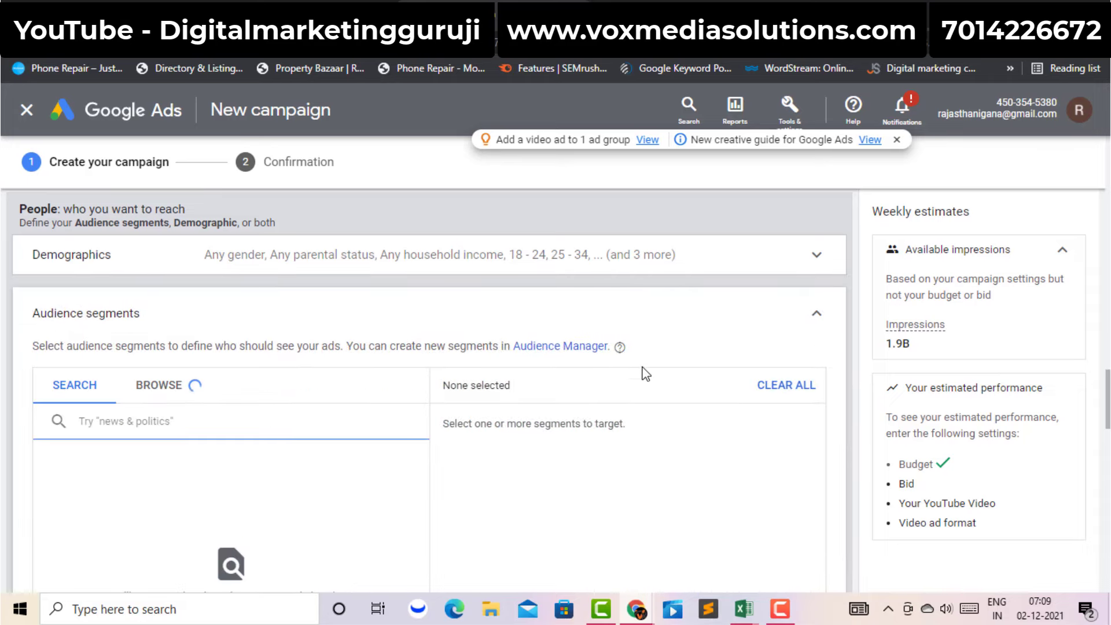
{"action": "left_click", "coordinate": [816, 315]}
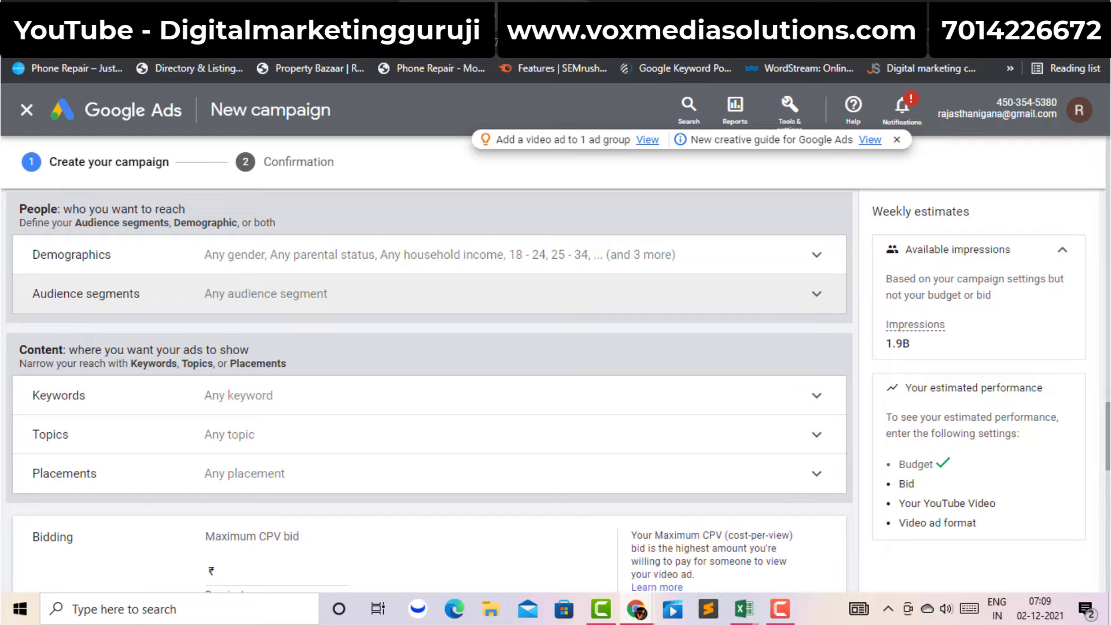
{"action": "scroll", "coordinate": [429, 389], "scroll_direction": "down", "scroll_amount": 2}
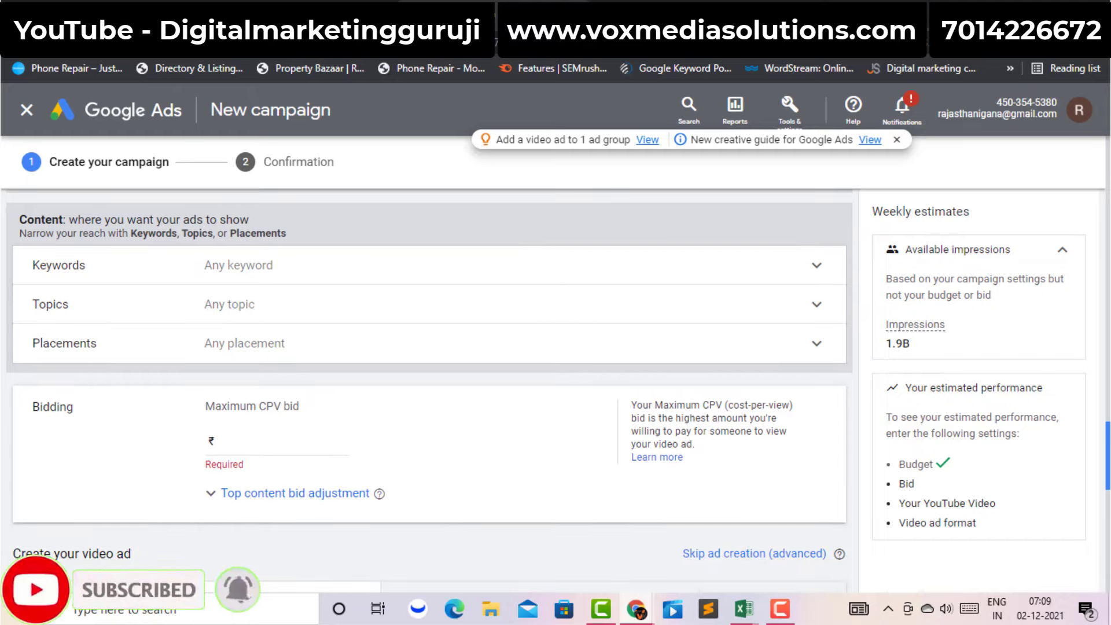
{"action": "left_click", "coordinate": [809, 281]}
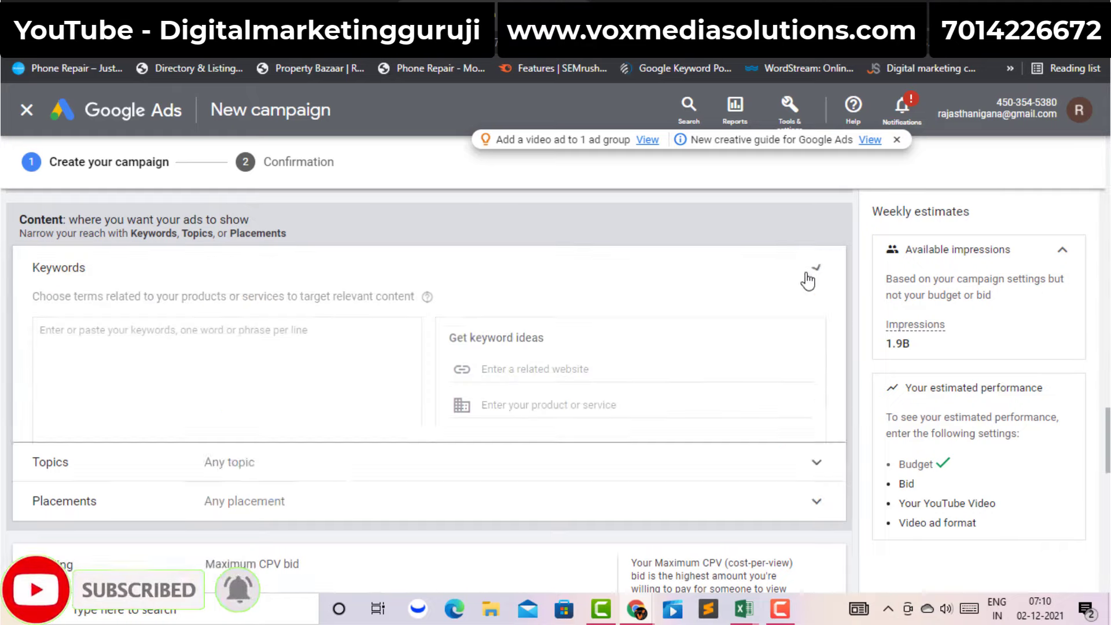
{"action": "left_click", "coordinate": [814, 281]}
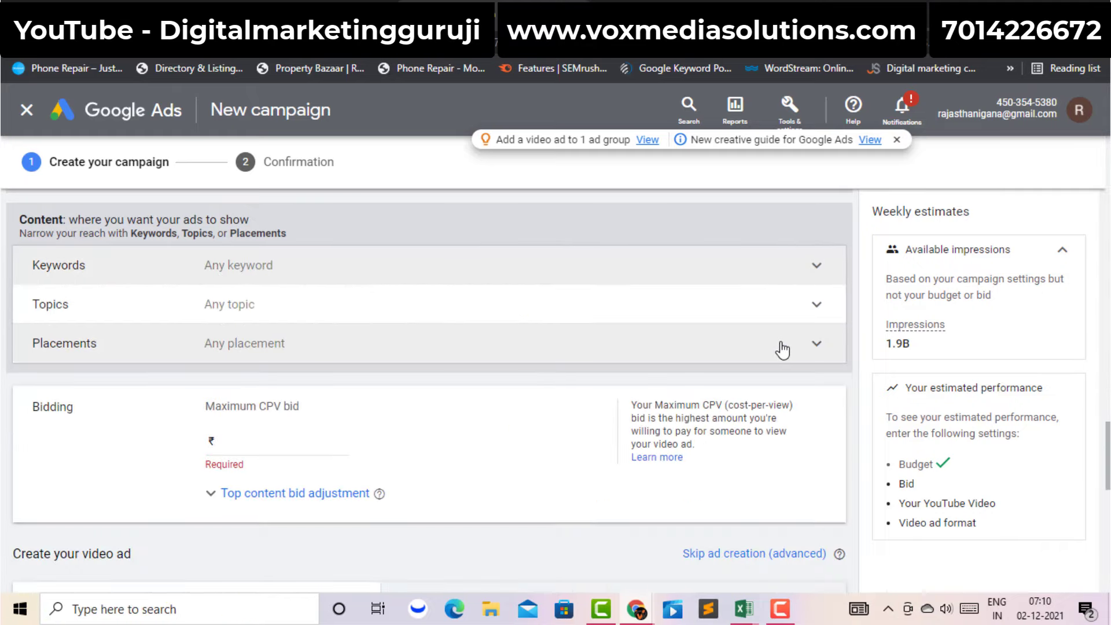
{"action": "left_click", "coordinate": [781, 347]}
{"action": "left_click", "coordinate": [796, 352]}
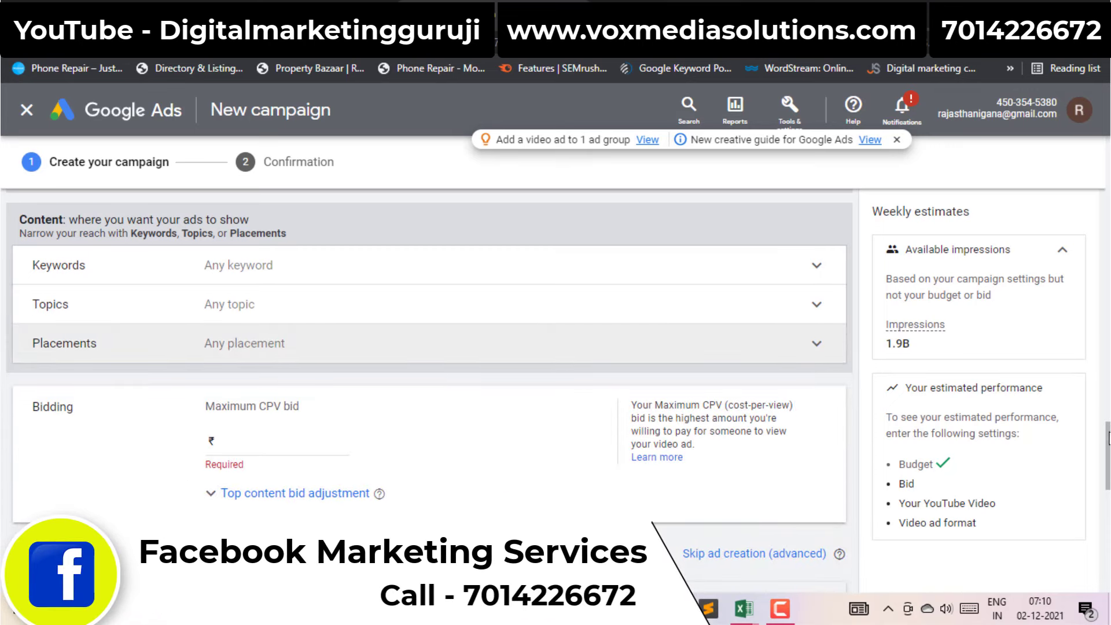
{"action": "scroll", "coordinate": [428, 347], "scroll_direction": "down", "scroll_amount": 1}
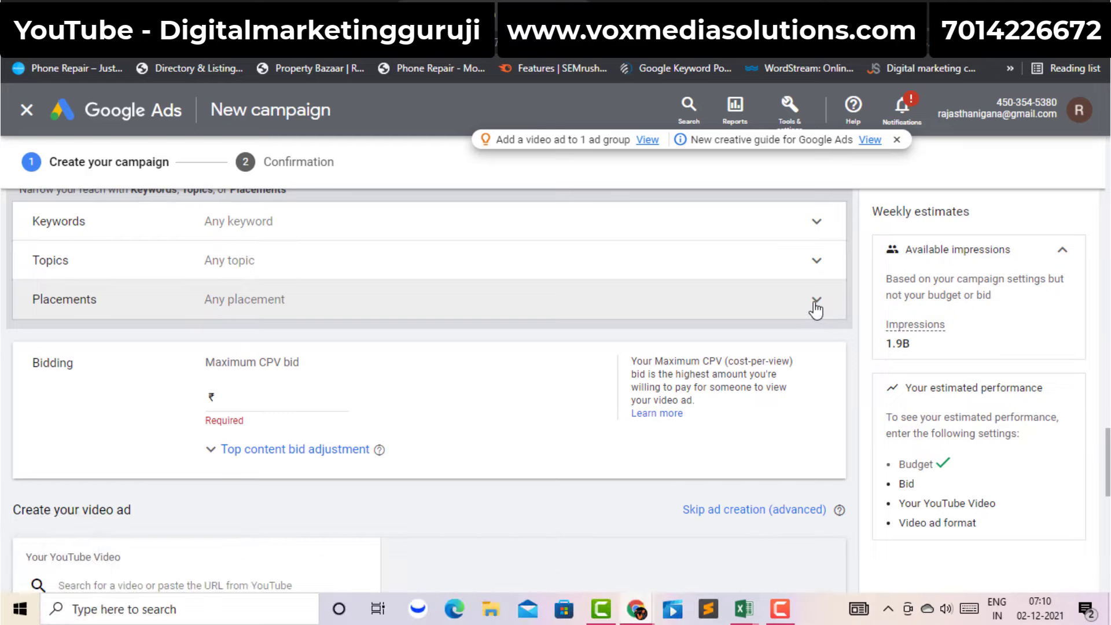
{"action": "left_click", "coordinate": [816, 308]}
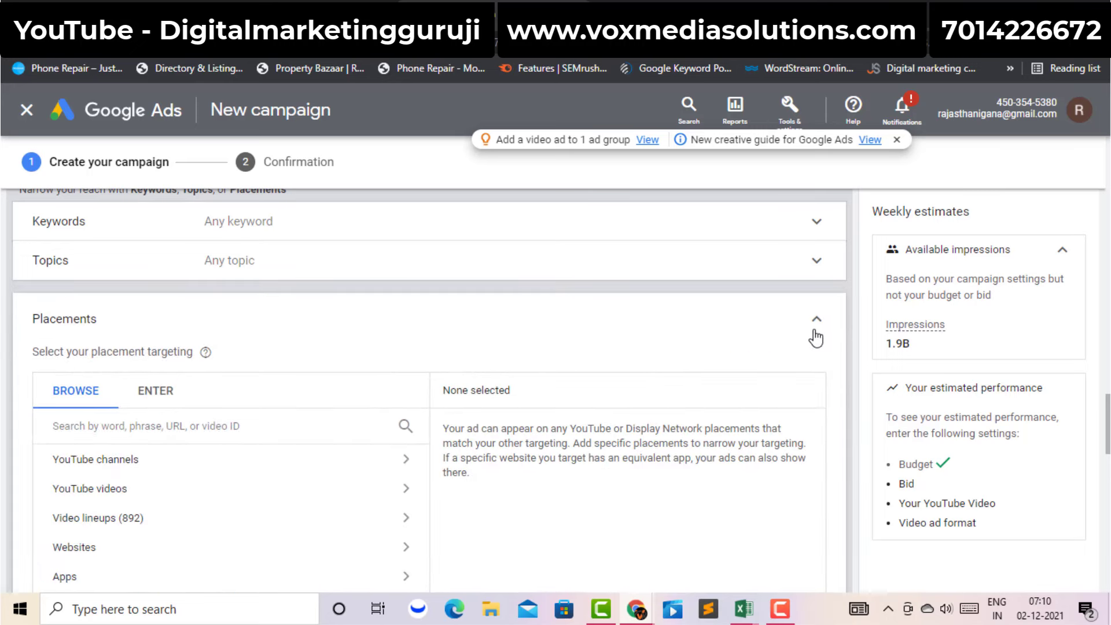
{"action": "left_click", "coordinate": [817, 322]}
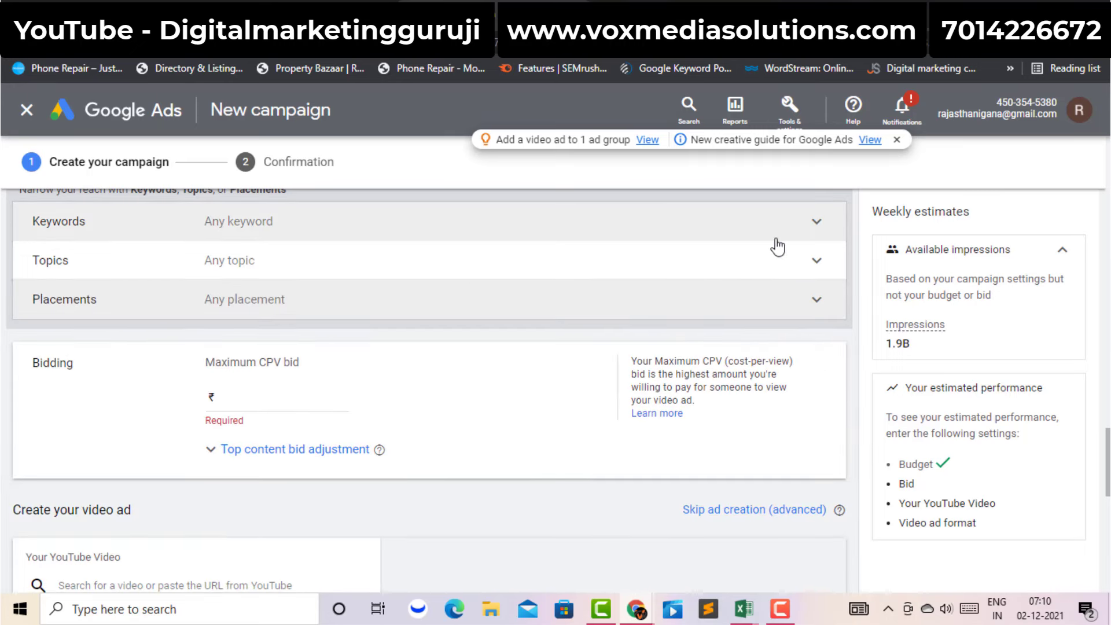
Step: Get keyword ideas for the ad group using "website kaise banaye" as the product or service
{"action": "left_click", "coordinate": [815, 228]}
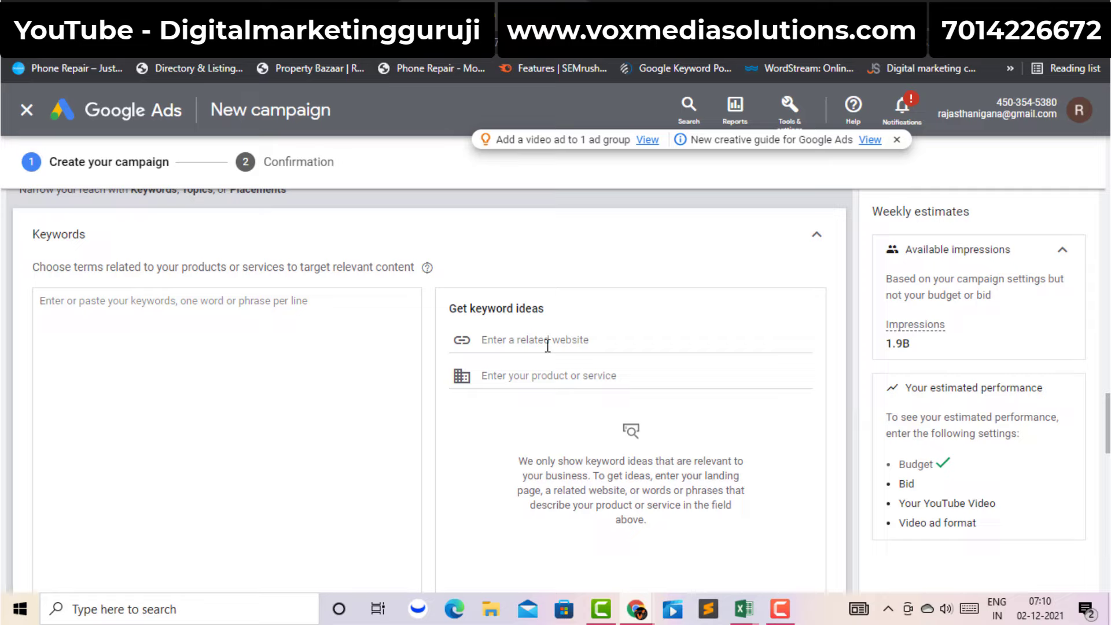
{"action": "type", "text": "website kaise banaye"}
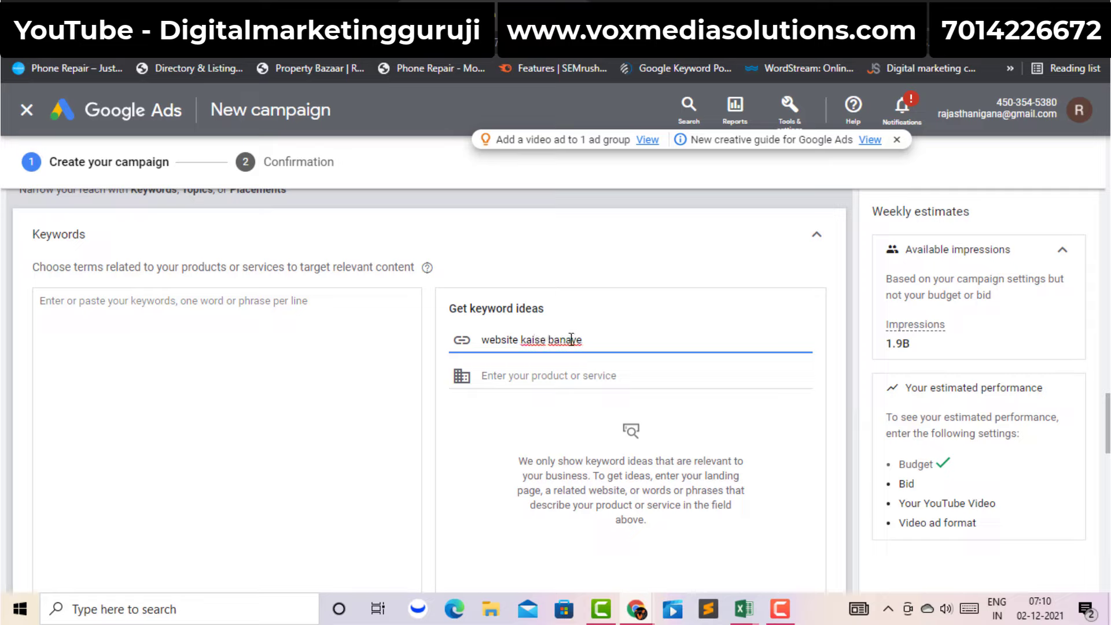
{"action": "triple_click", "coordinate": [572, 340]}
{"action": "key", "text": "ctrl+c"}
{"action": "key", "text": "BackSpace"}
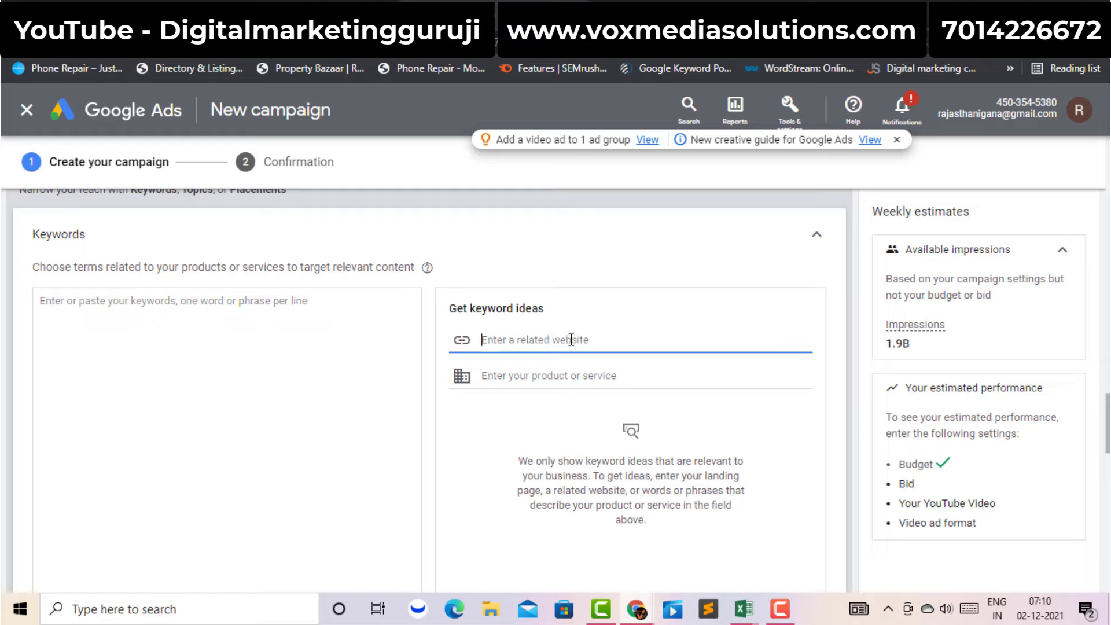
{"action": "key", "text": "ctrl+v"}
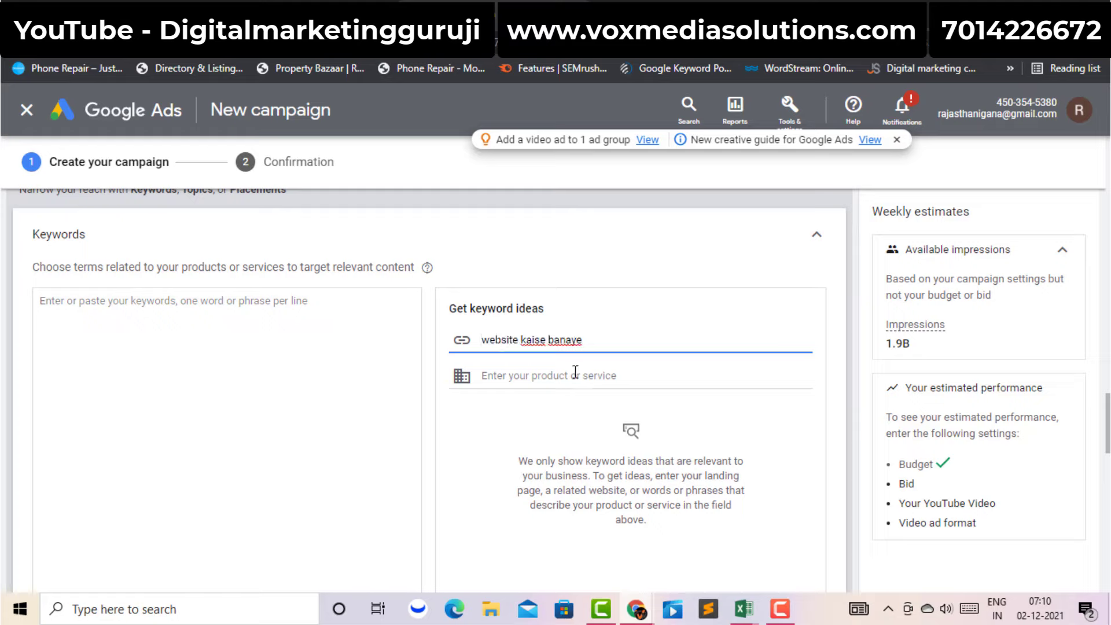
{"action": "key", "text": "ctrl+z"}
{"action": "left_click", "coordinate": [579, 379]}
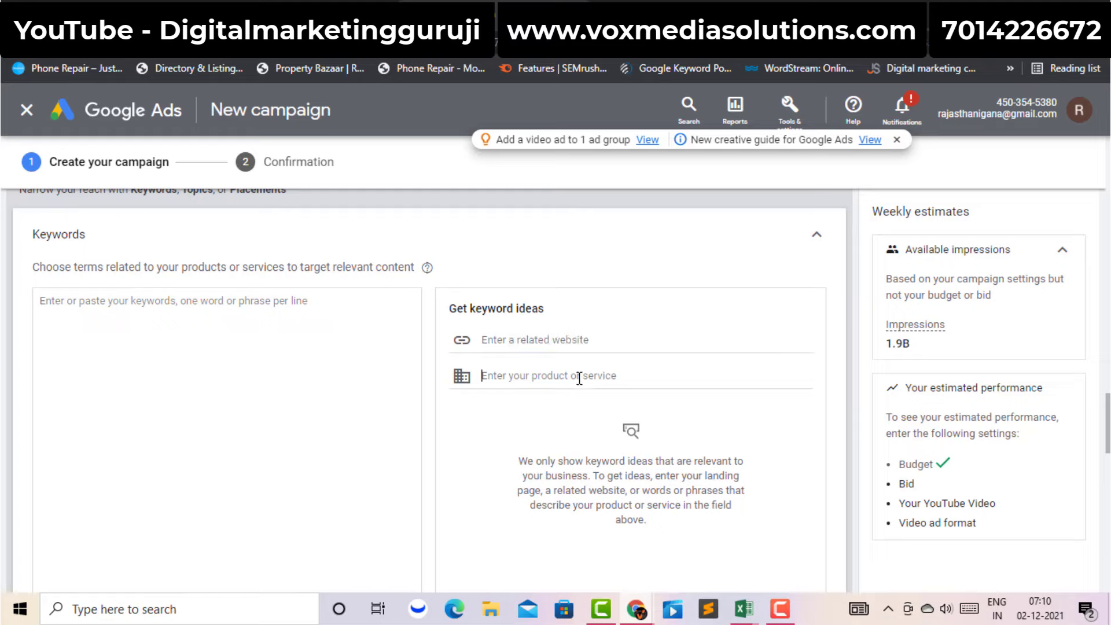
{"action": "key", "text": "ctrl+v"}
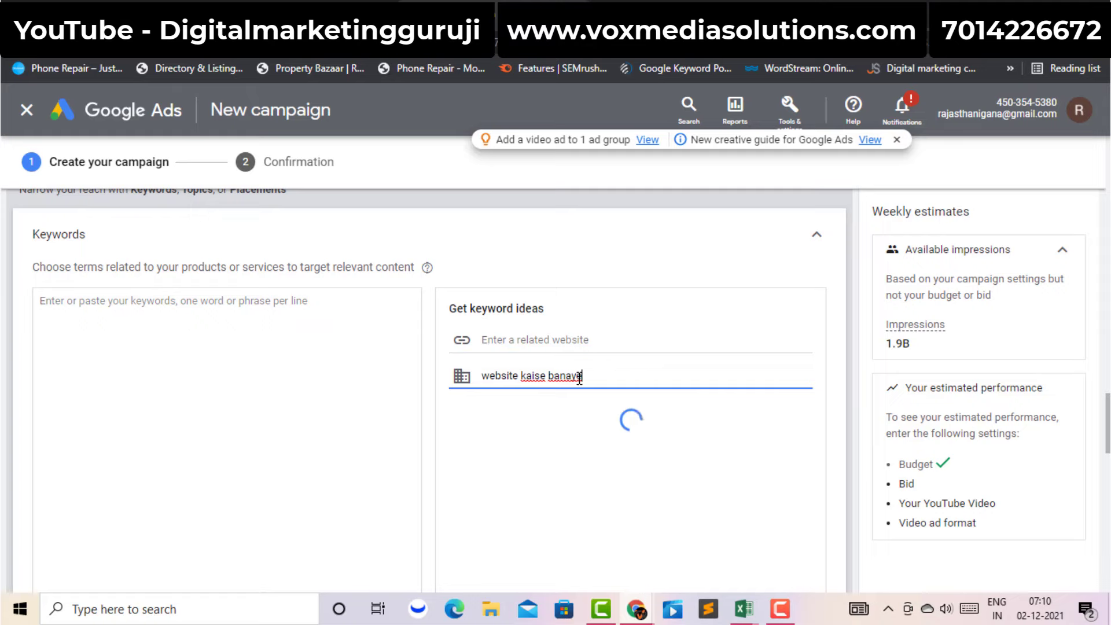
Step: Add all suggested keyword ideas to the ad group's keywords, review the list and collapse the keyword settings
{"action": "scroll", "coordinate": [1106, 422], "scroll_direction": "down", "scroll_amount": 3}
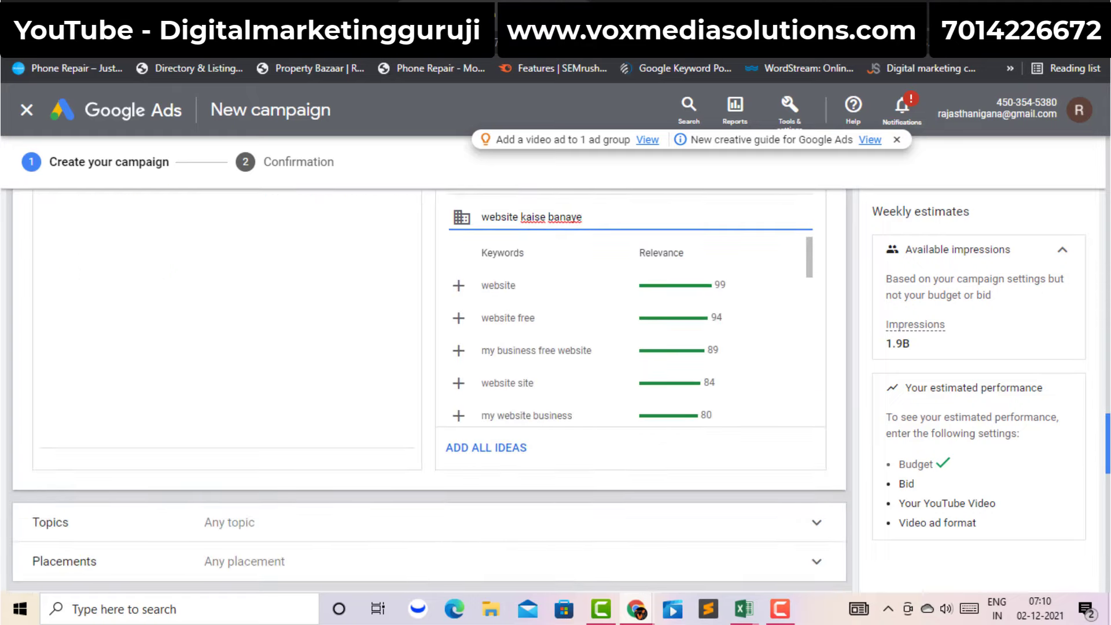
{"action": "left_click", "coordinate": [487, 450]}
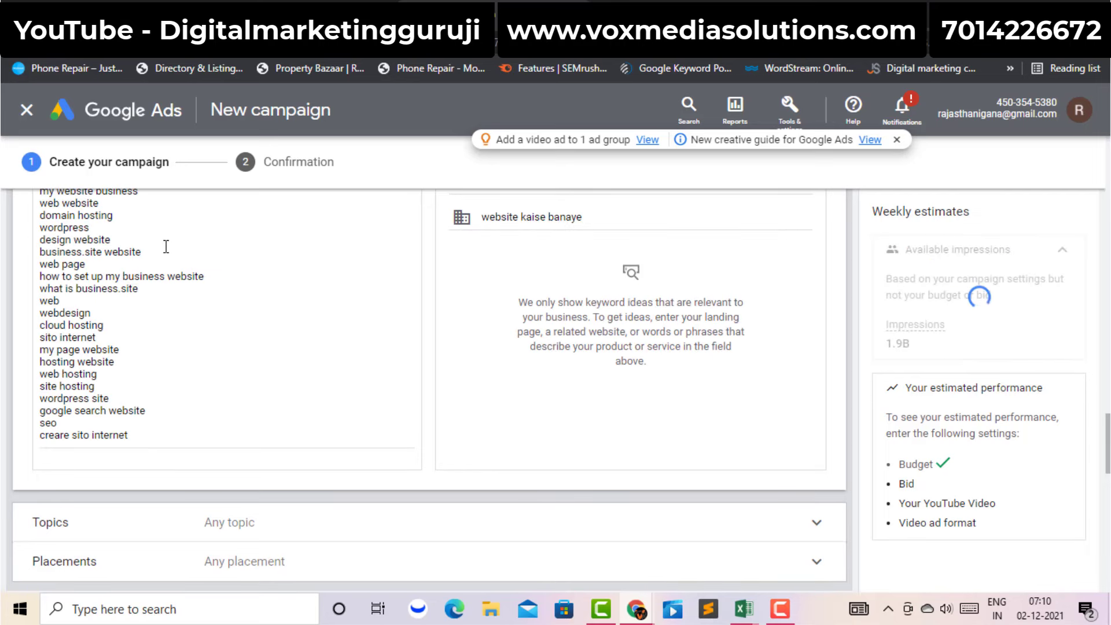
{"action": "scroll", "coordinate": [166, 243], "scroll_direction": "up", "scroll_amount": 3}
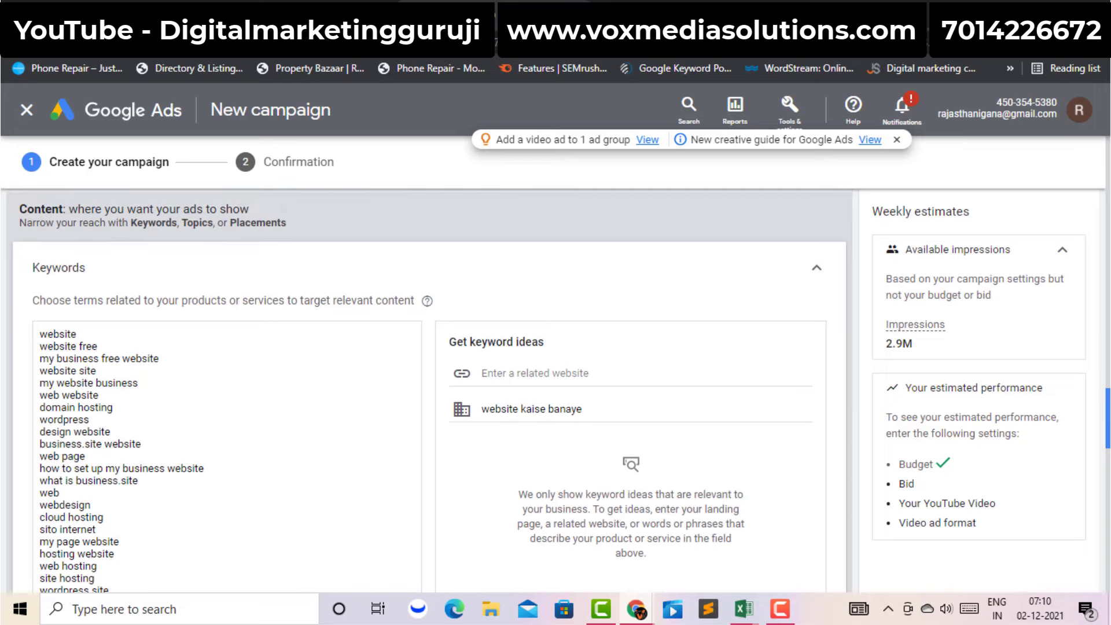
{"action": "scroll", "coordinate": [429, 391], "scroll_direction": "down", "scroll_amount": 5}
{"action": "scroll", "coordinate": [814, 311], "scroll_direction": "up", "scroll_amount": 5}
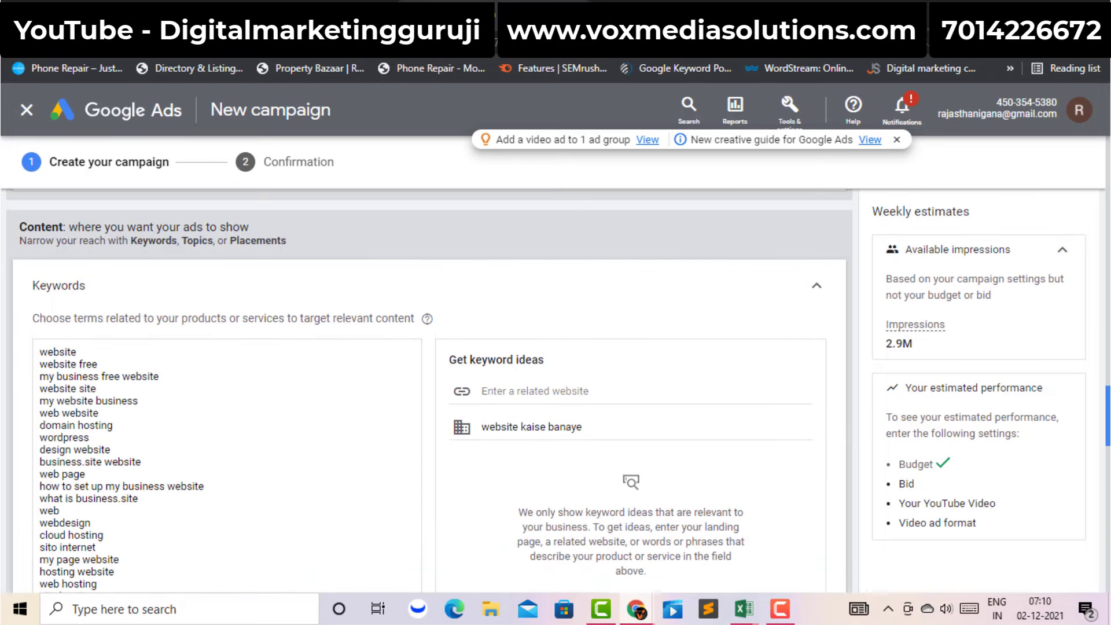
{"action": "left_click", "coordinate": [821, 290]}
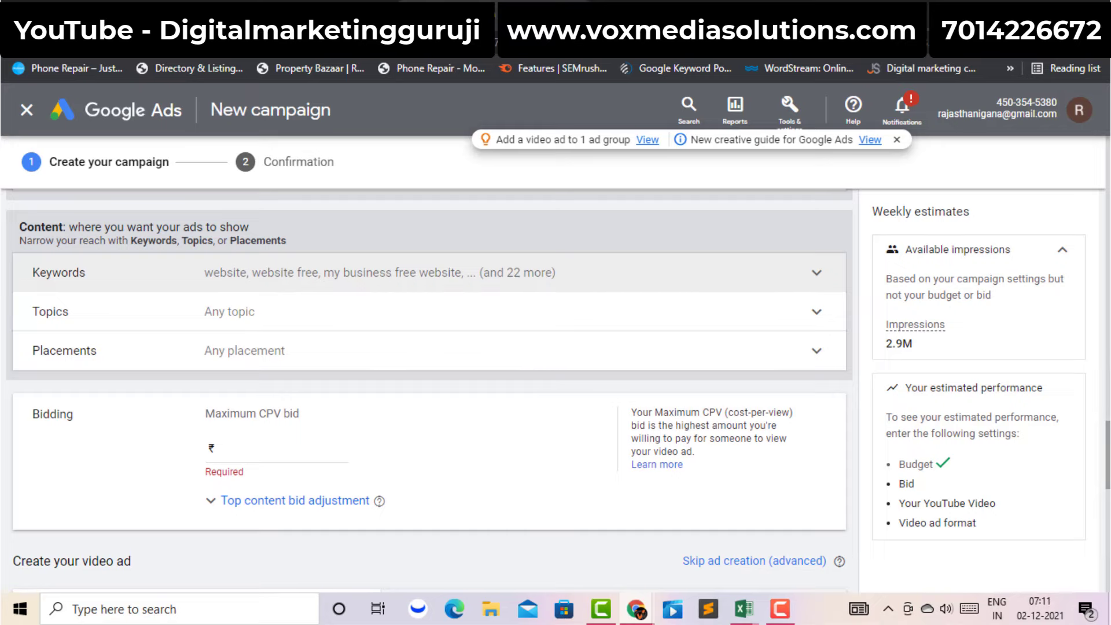
Step: Set the ad group's maximum CPV bid to ₹0.25
{"action": "scroll", "coordinate": [445, 325], "scroll_direction": "down", "scroll_amount": 3}
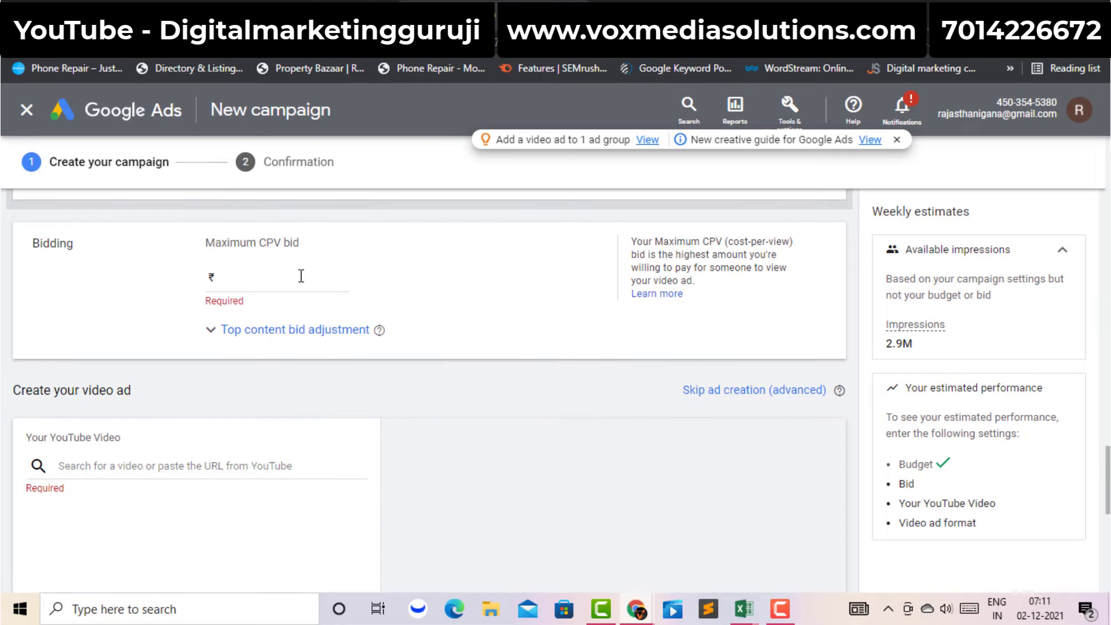
{"action": "left_click", "coordinate": [291, 281]}
{"action": "type", "text": "0.0025"}
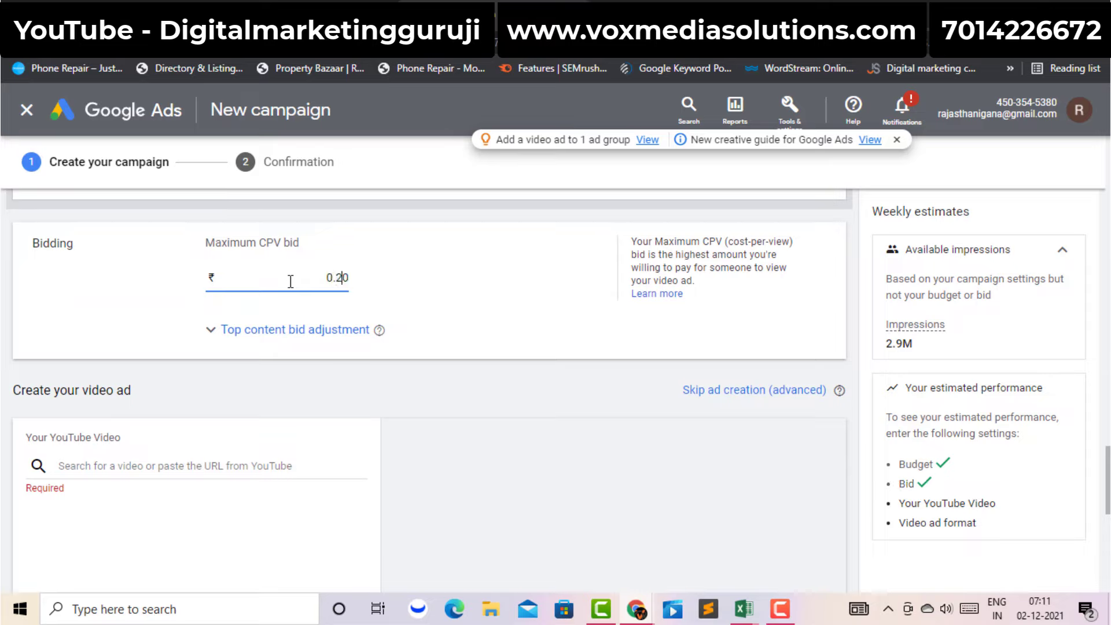
{"action": "left_click", "coordinate": [399, 385]}
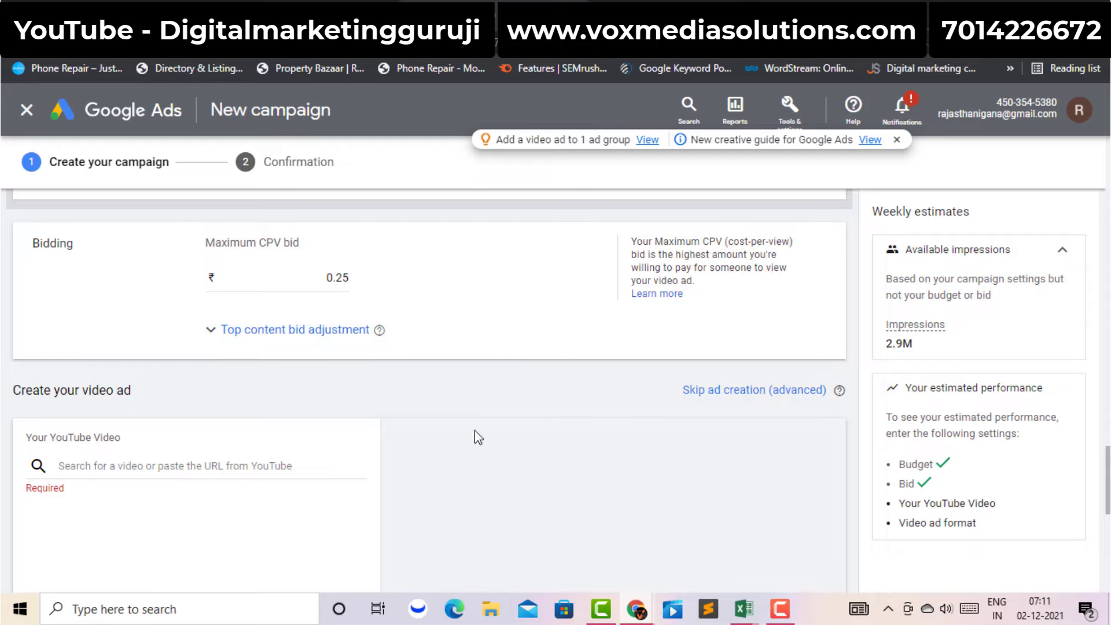
Step: In YouTube Studio, open the uploaded video "How to make a website | website kaise banaye | Website in 1000rs only" and copy its YouTube link address
{"action": "scroll", "coordinate": [597, 418], "scroll_direction": "down", "scroll_amount": 2}
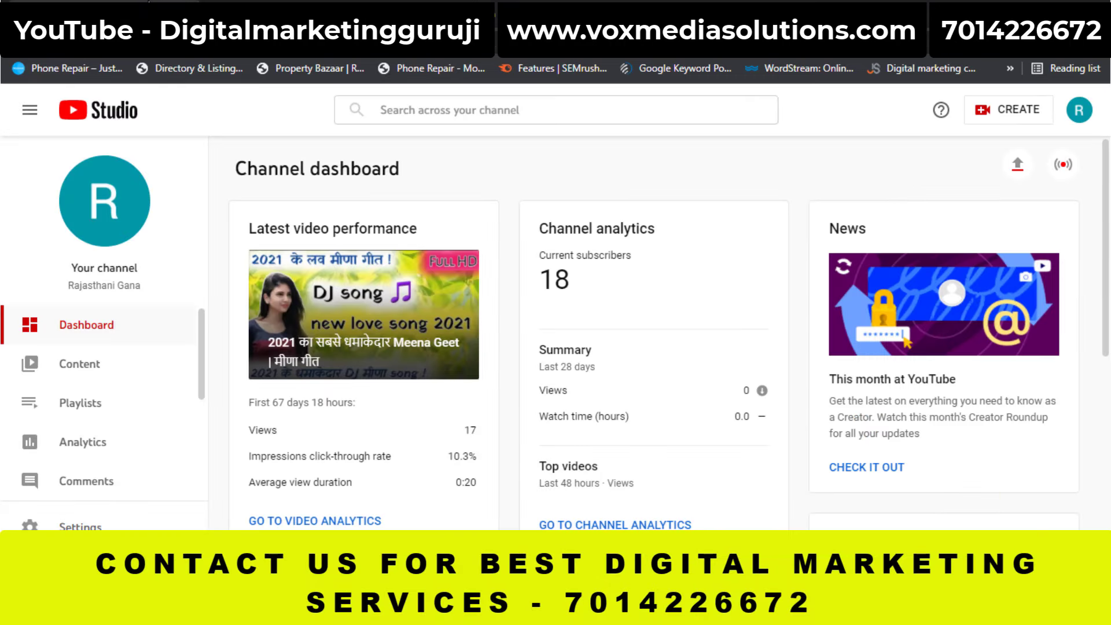
{"action": "left_click", "coordinate": [109, 381]}
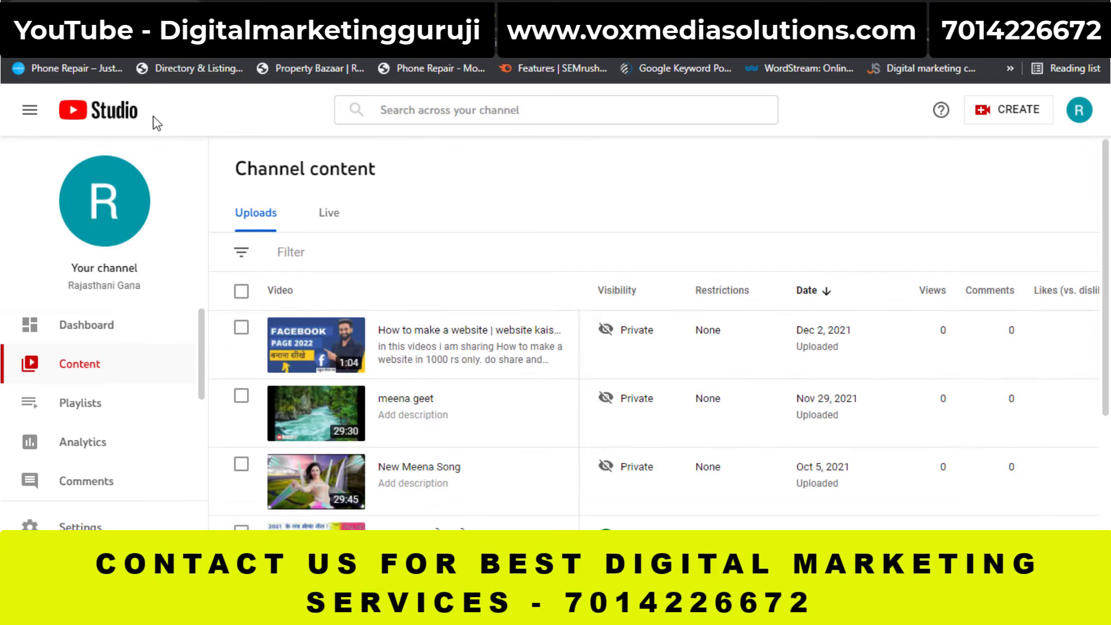
{"action": "scroll", "coordinate": [654, 336], "scroll_direction": "down", "scroll_amount": 5}
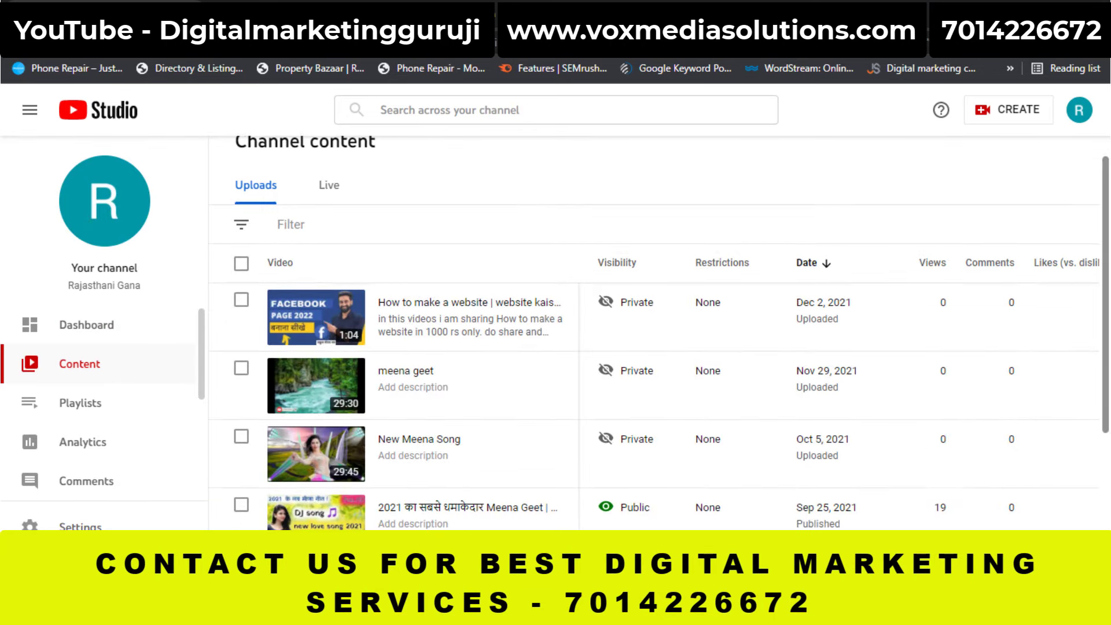
{"action": "scroll", "coordinate": [504, 348], "scroll_direction": "up", "scroll_amount": 5}
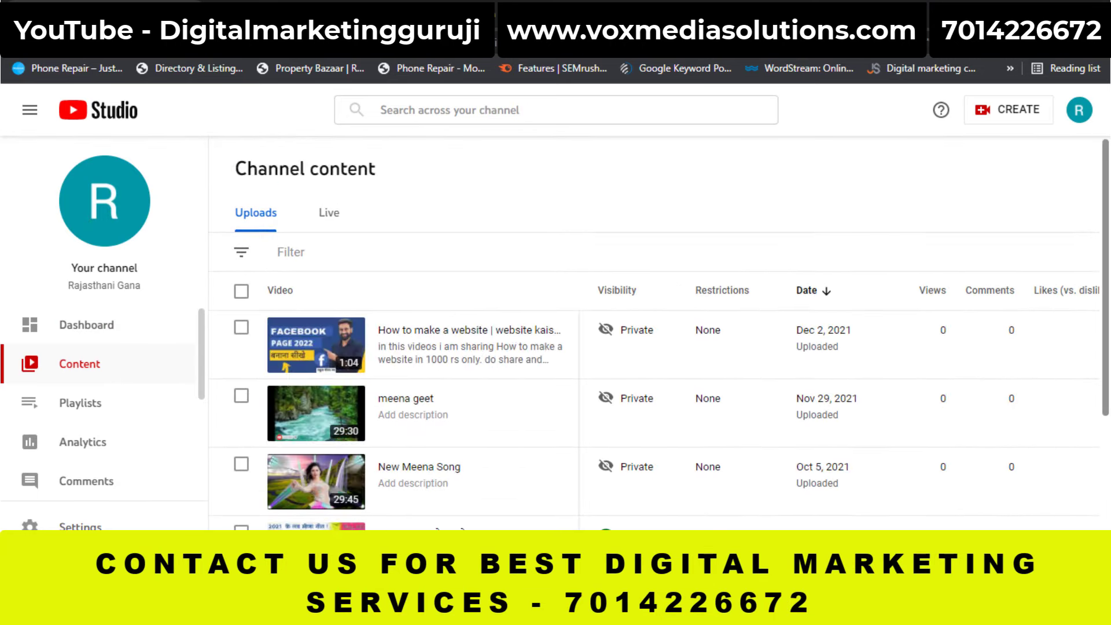
{"action": "left_click", "coordinate": [389, 348]}
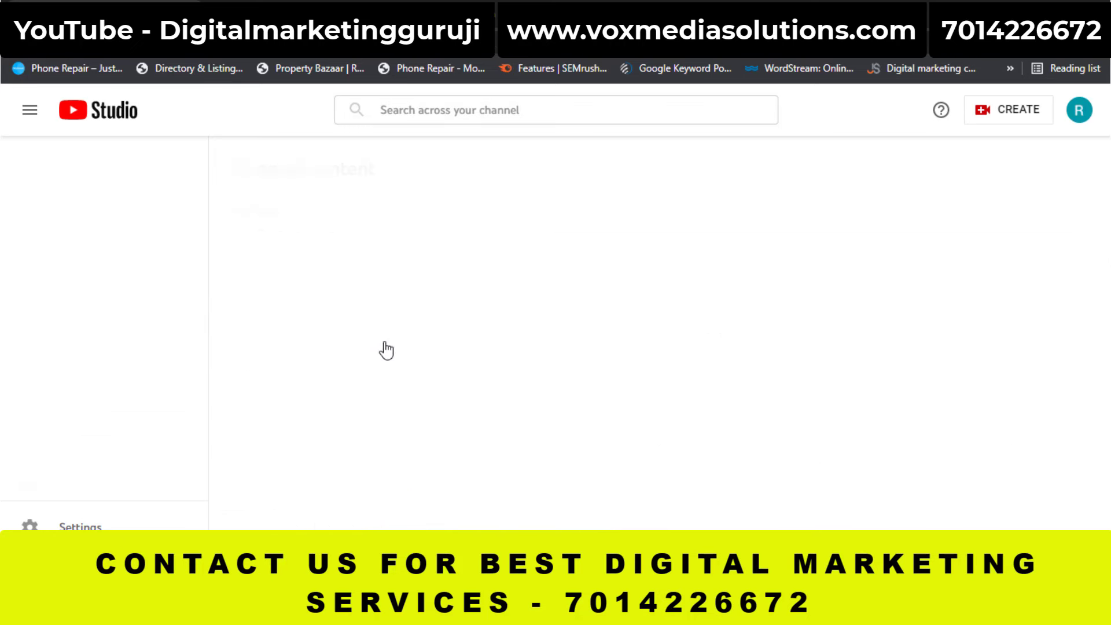
{"action": "right_click", "coordinate": [183, 250]}
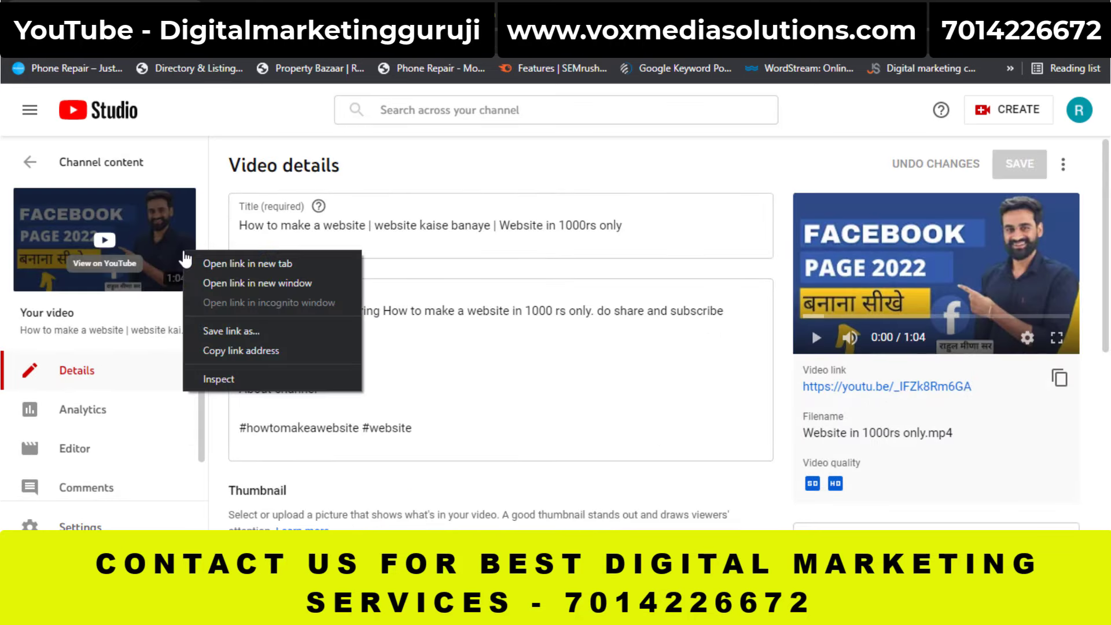
{"action": "left_click", "coordinate": [226, 346]}
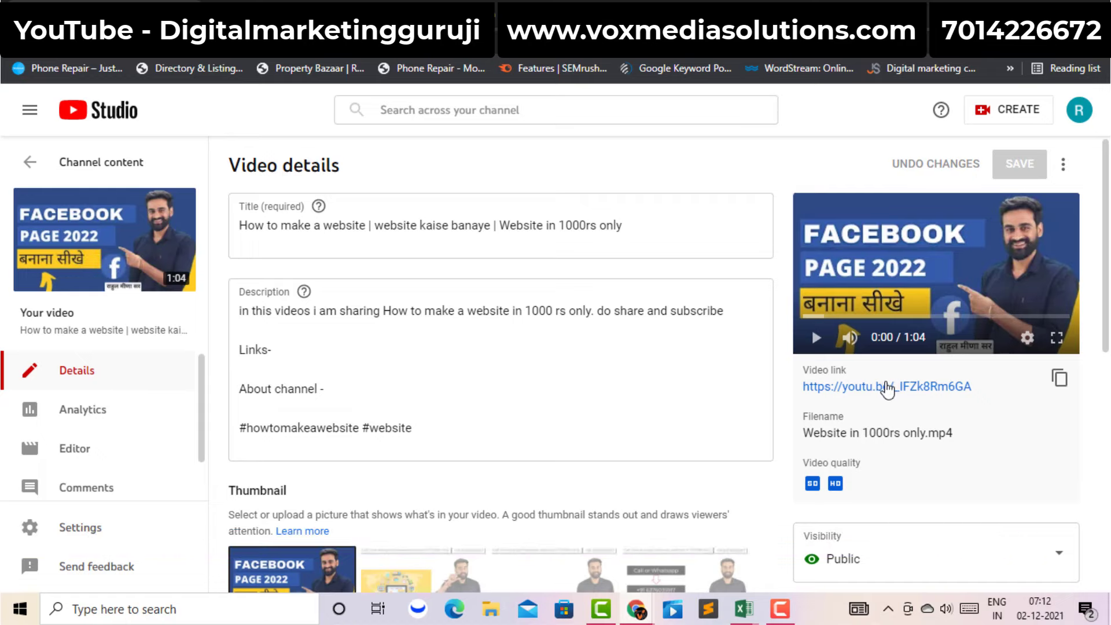
Step: Back in Google Ads, paste the copied YouTube link as the ad's video and select the matching "How to make a website" video
{"action": "key", "text": "ctrl+Tab"}
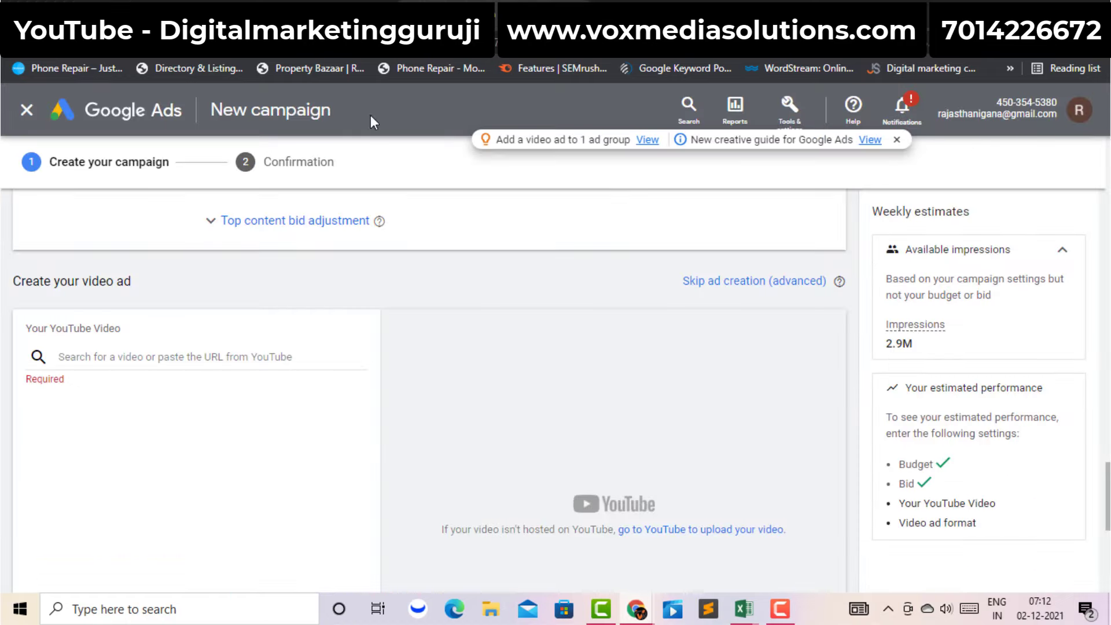
{"action": "left_click", "coordinate": [237, 356]}
{"action": "key", "text": "ctrl+v"}
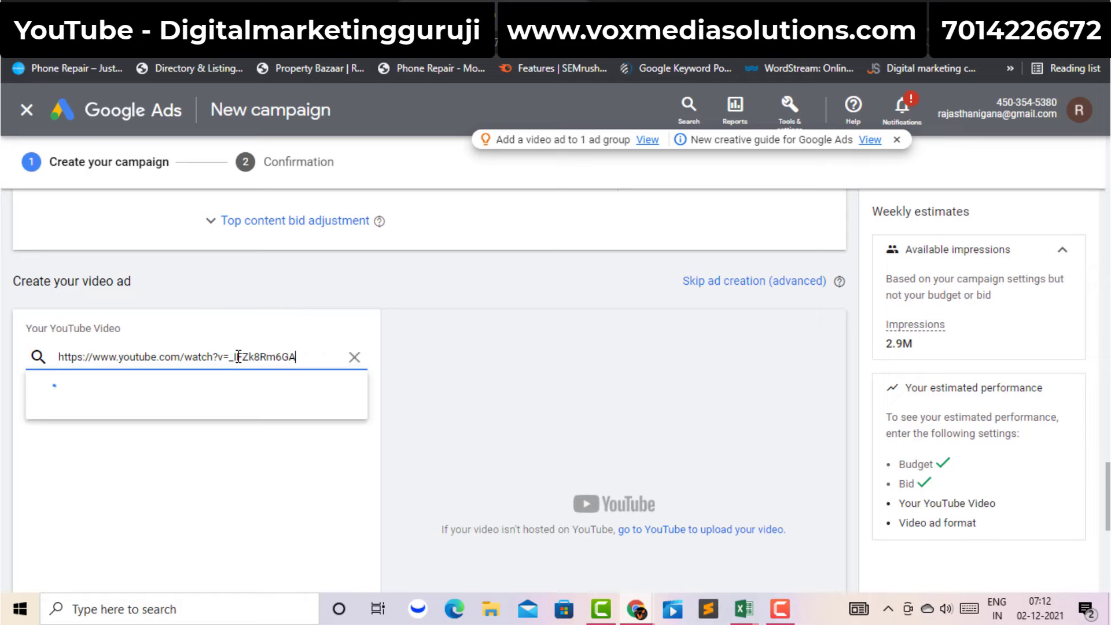
{"action": "left_click", "coordinate": [161, 382]}
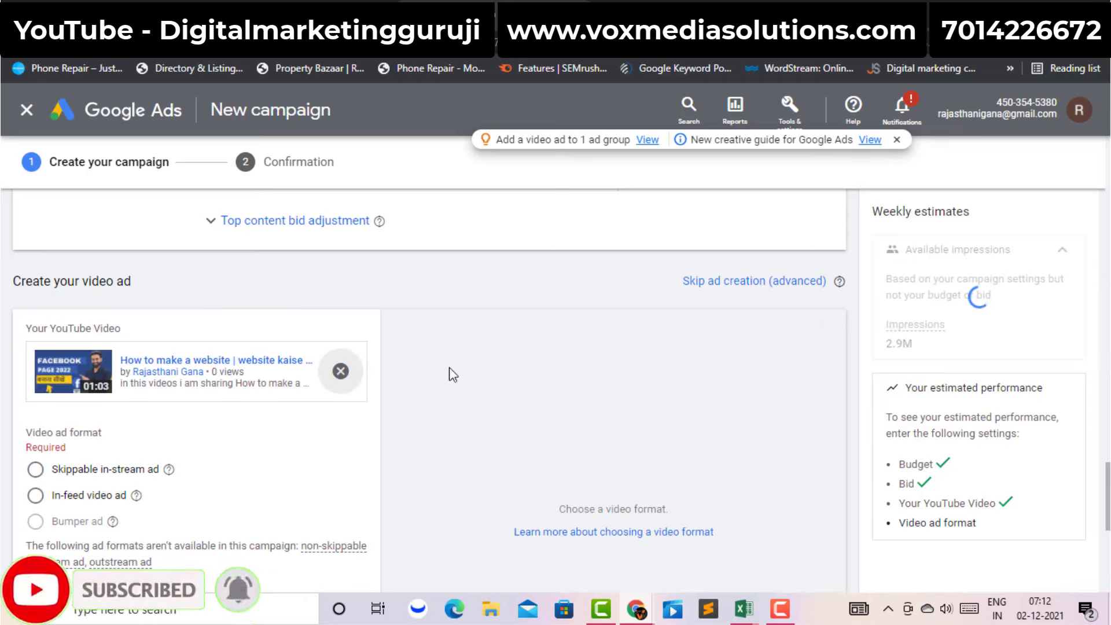
Step: Choose the in-feed video ad format and apply the recommended maximum CPV bid of ₹0.34
{"action": "scroll", "coordinate": [333, 422], "scroll_direction": "down", "scroll_amount": 2}
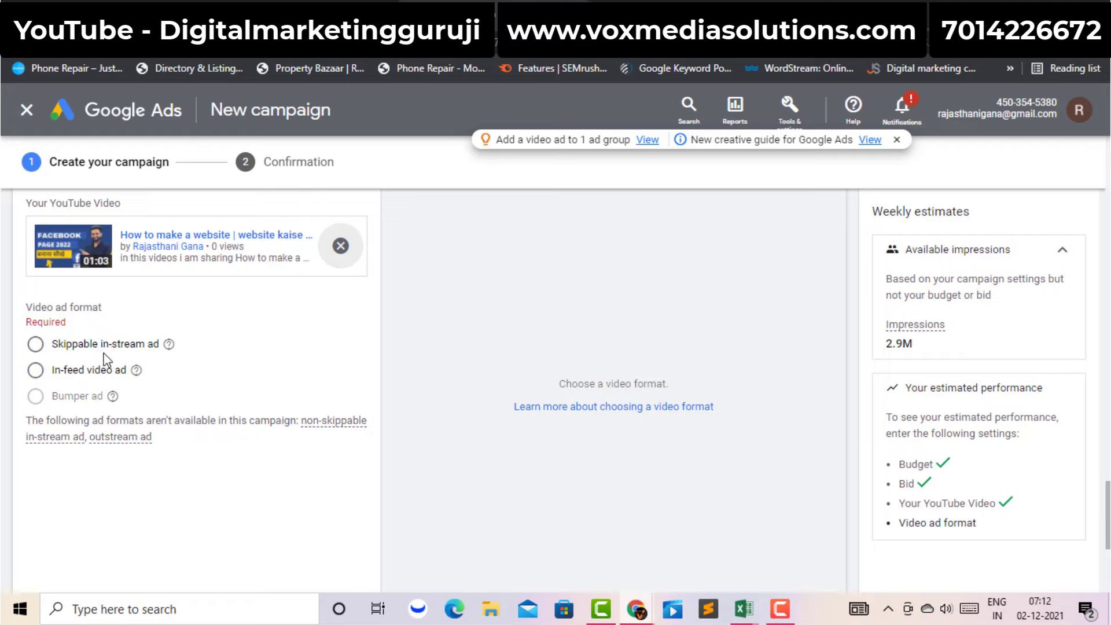
{"action": "left_click", "coordinate": [35, 370]}
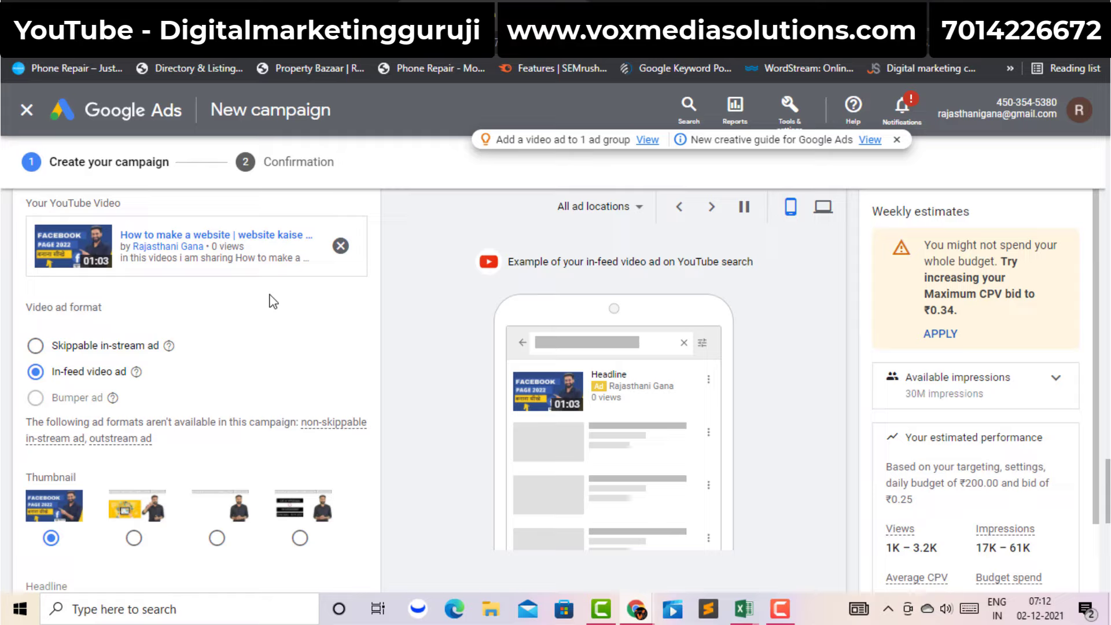
{"action": "left_click", "coordinate": [941, 334]}
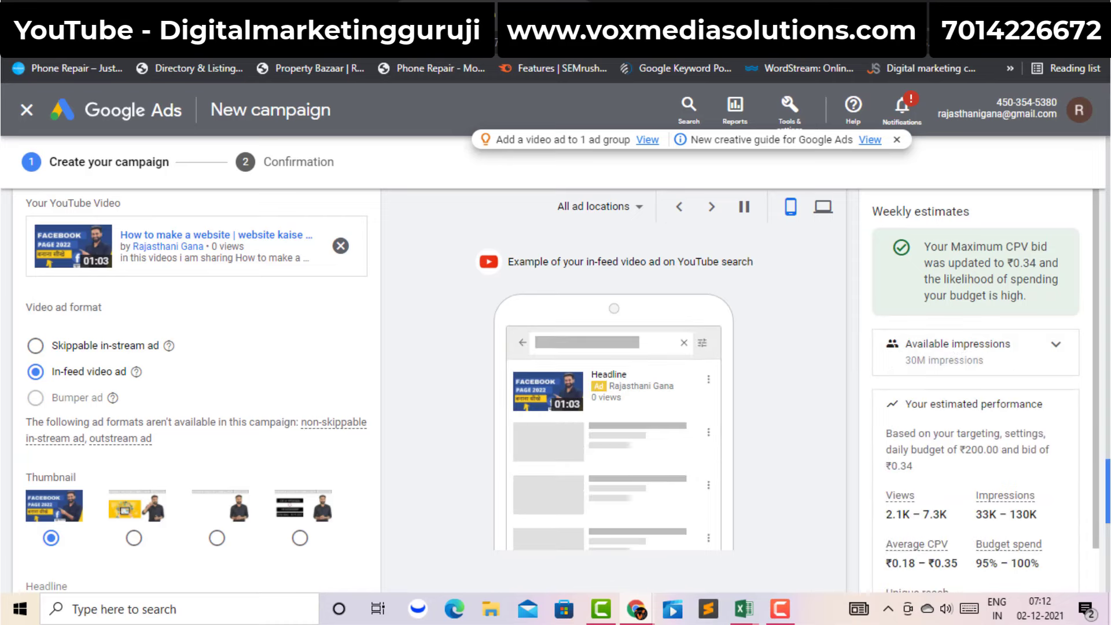
Step: Examine the weekly performance estimates, especially average CPV and views, along with the ad's remaining required text fields
{"action": "scroll", "coordinate": [1101, 461], "scroll_direction": "down", "scroll_amount": 2}
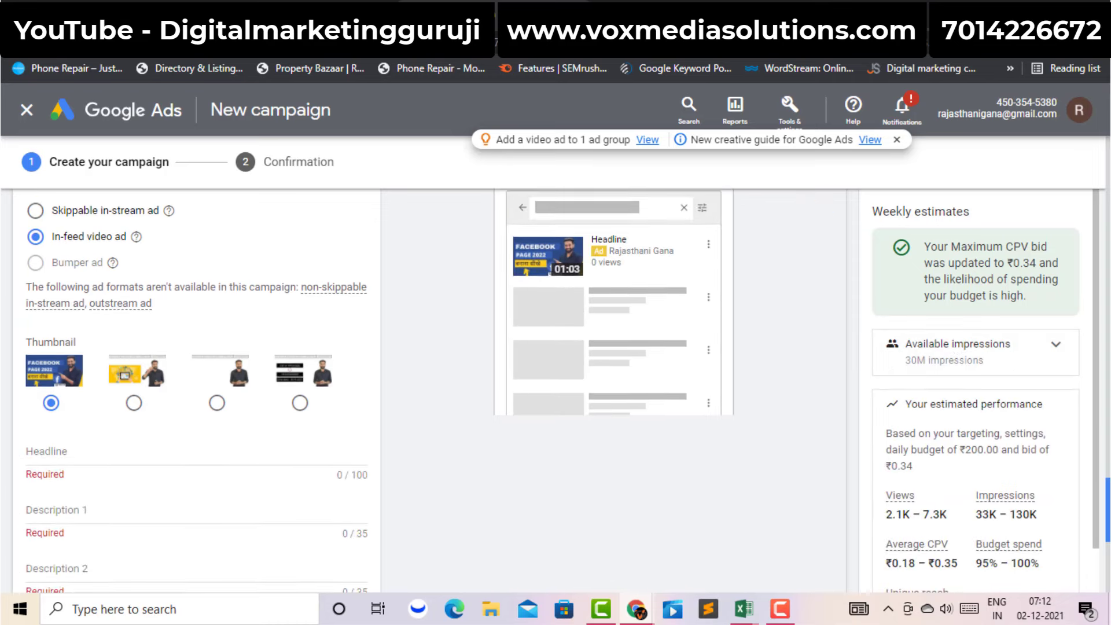
{"action": "scroll", "coordinate": [1100, 463], "scroll_direction": "down", "scroll_amount": 1}
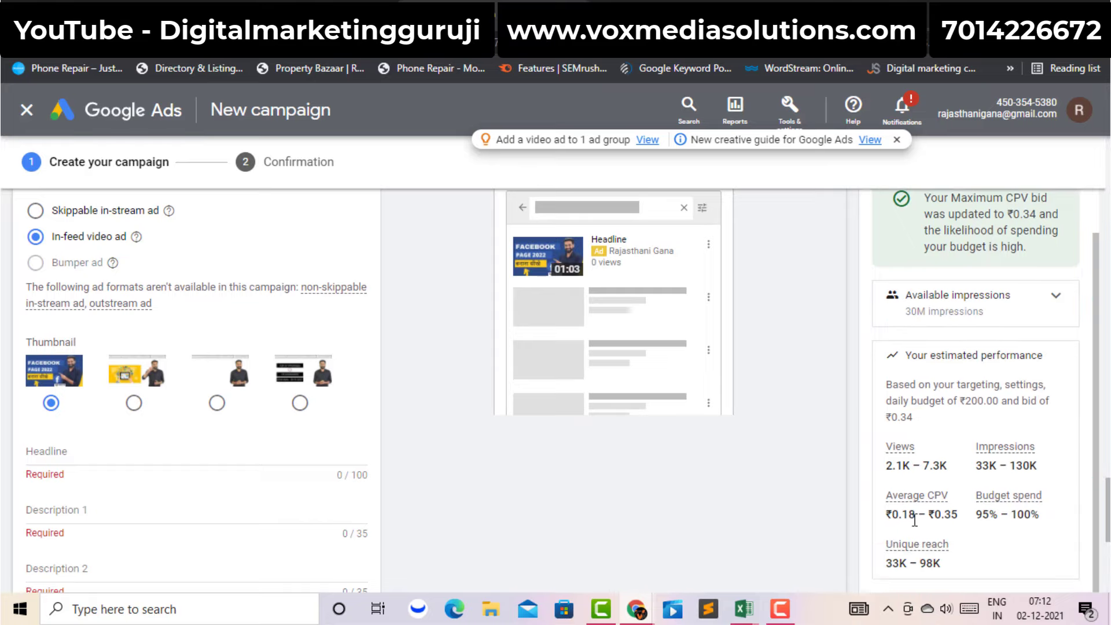
{"action": "left_click_drag", "start_coordinate": [900, 514], "coordinate": [963, 517]}
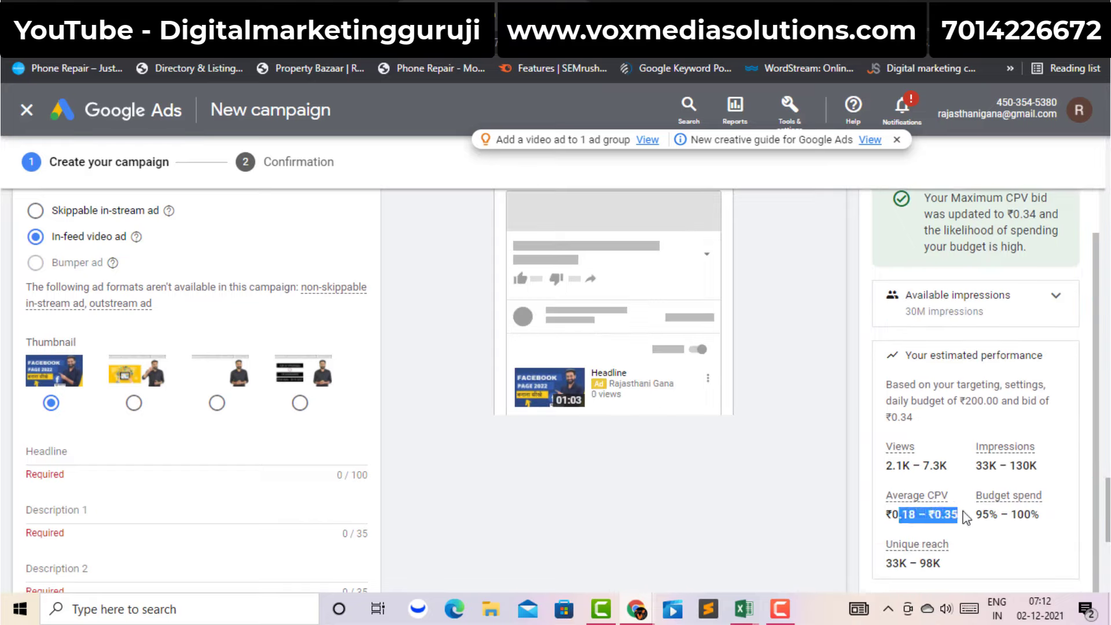
{"action": "left_click", "coordinate": [905, 516]}
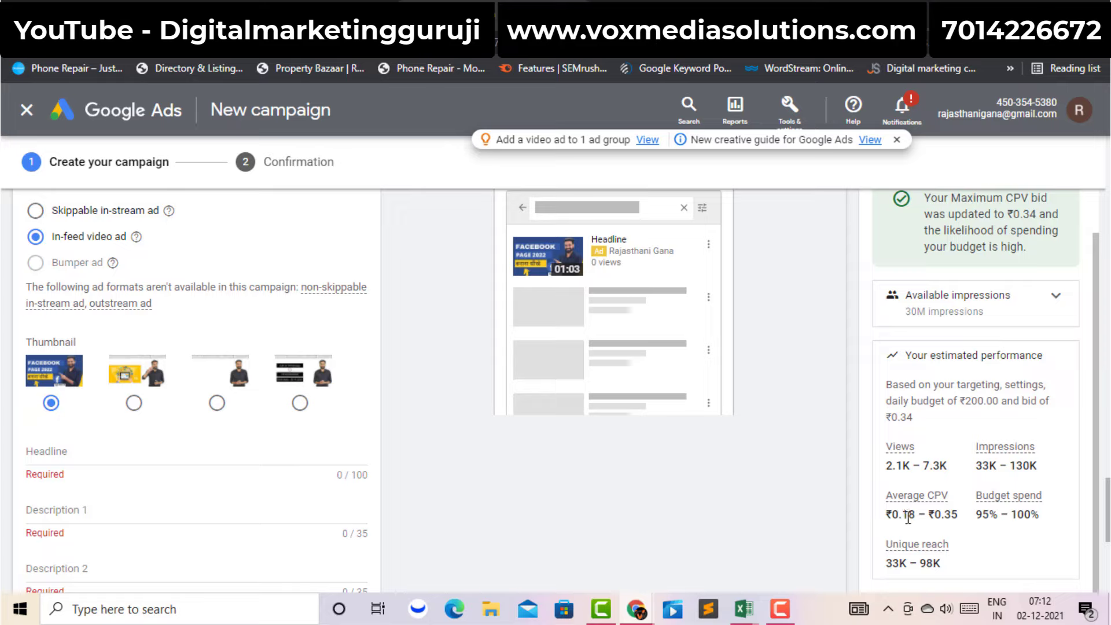
{"action": "left_click_drag", "start_coordinate": [954, 516], "coordinate": [890, 515]}
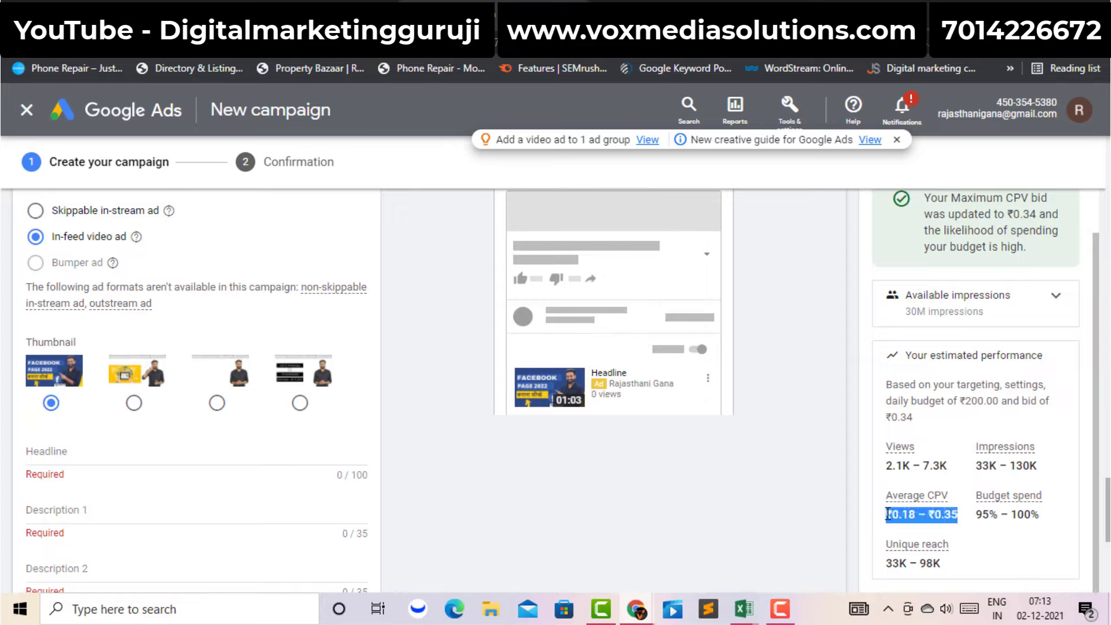
{"action": "left_click", "coordinate": [799, 452]}
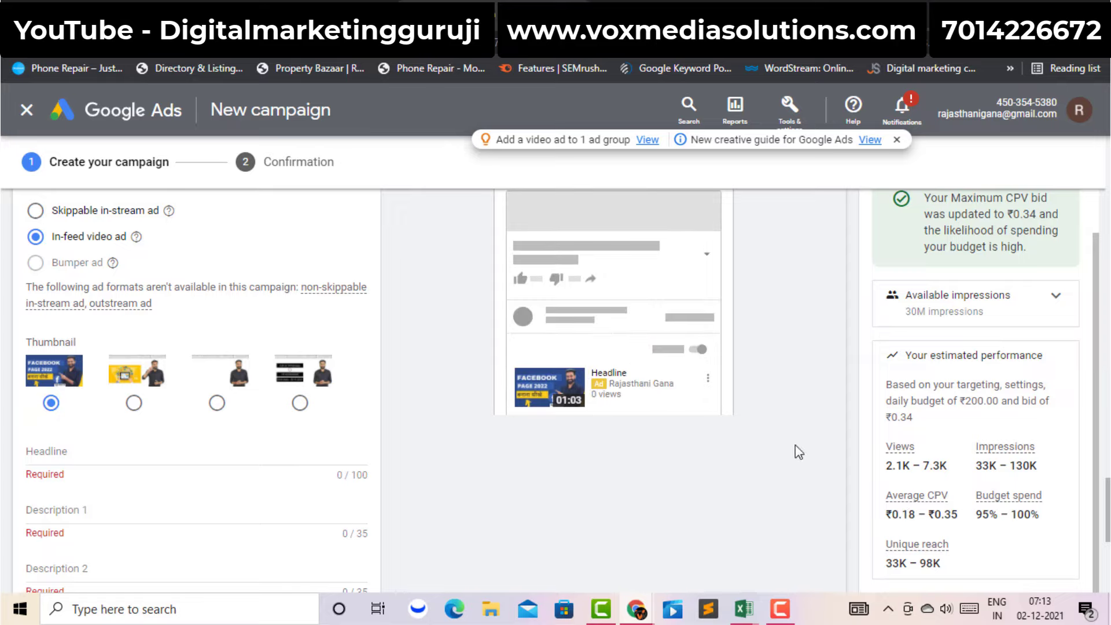
{"action": "scroll", "coordinate": [1089, 463], "scroll_direction": "down", "scroll_amount": 1}
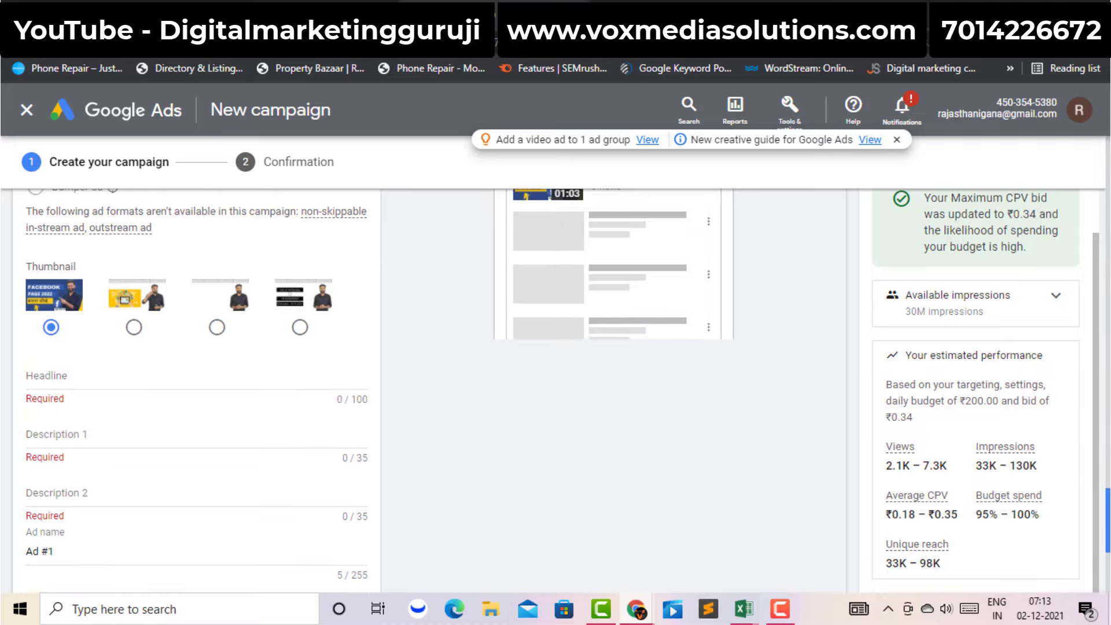
{"action": "mouse_move", "coordinate": [942, 510]}
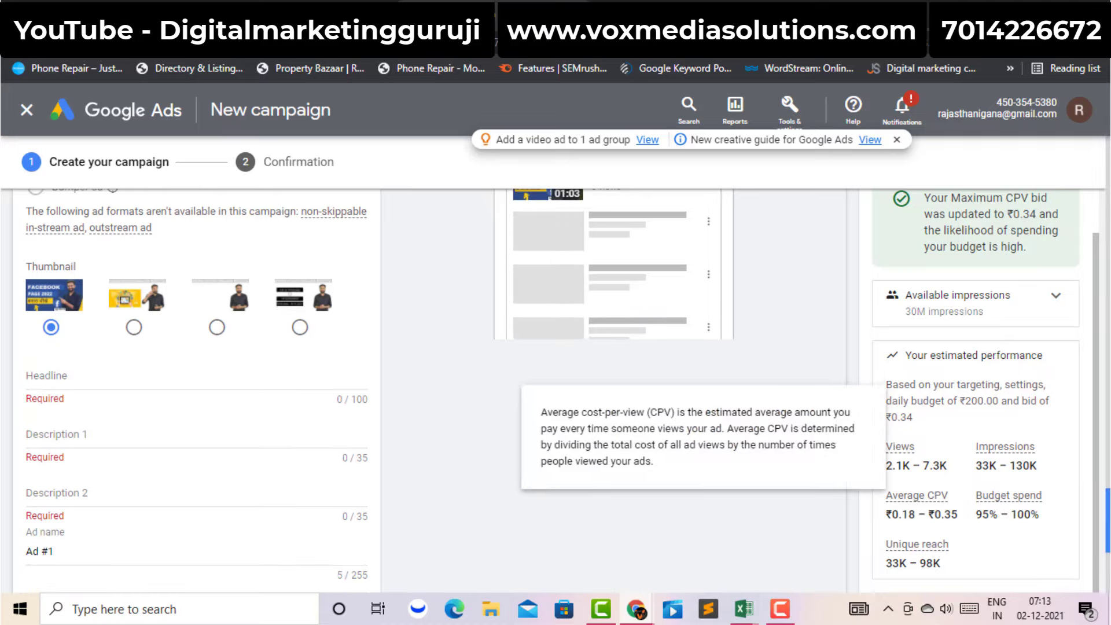
{"action": "scroll", "coordinate": [428, 377], "scroll_direction": "down", "scroll_amount": 1}
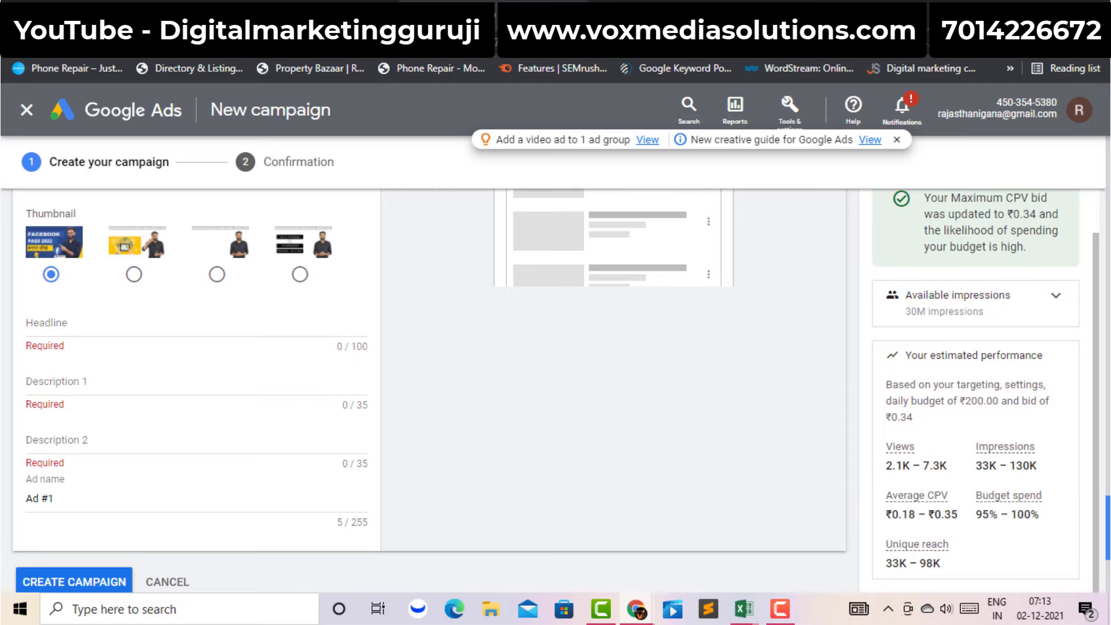
{"action": "scroll", "coordinate": [429, 377], "scroll_direction": "up", "scroll_amount": 2}
{"action": "scroll", "coordinate": [428, 376], "scroll_direction": "down", "scroll_amount": 2}
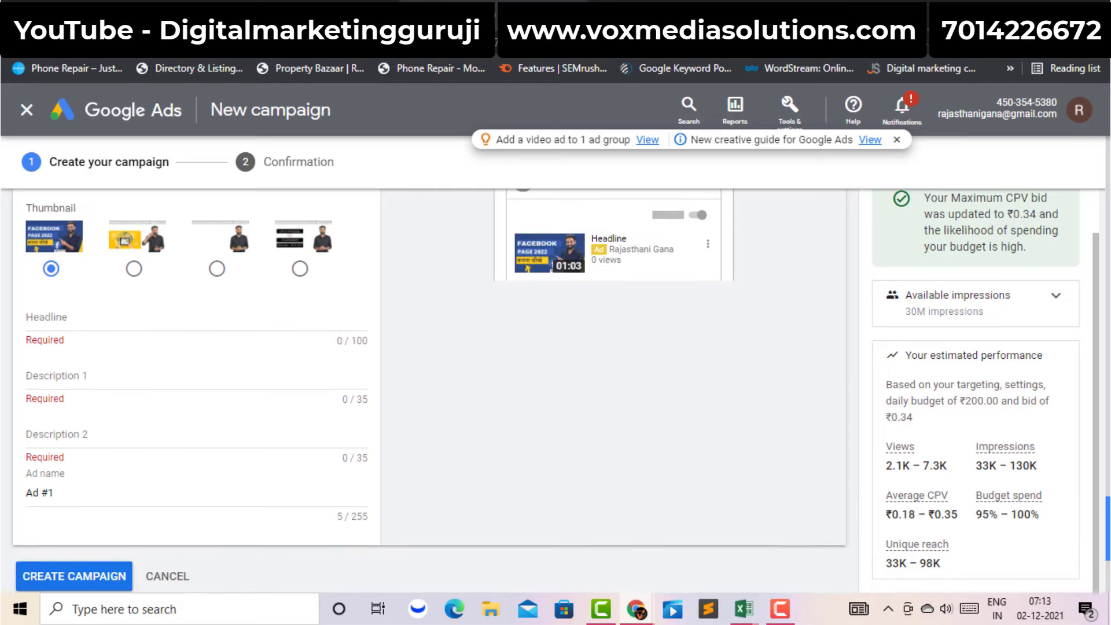
{"action": "left_click_drag", "start_coordinate": [891, 386], "coordinate": [1003, 571]}
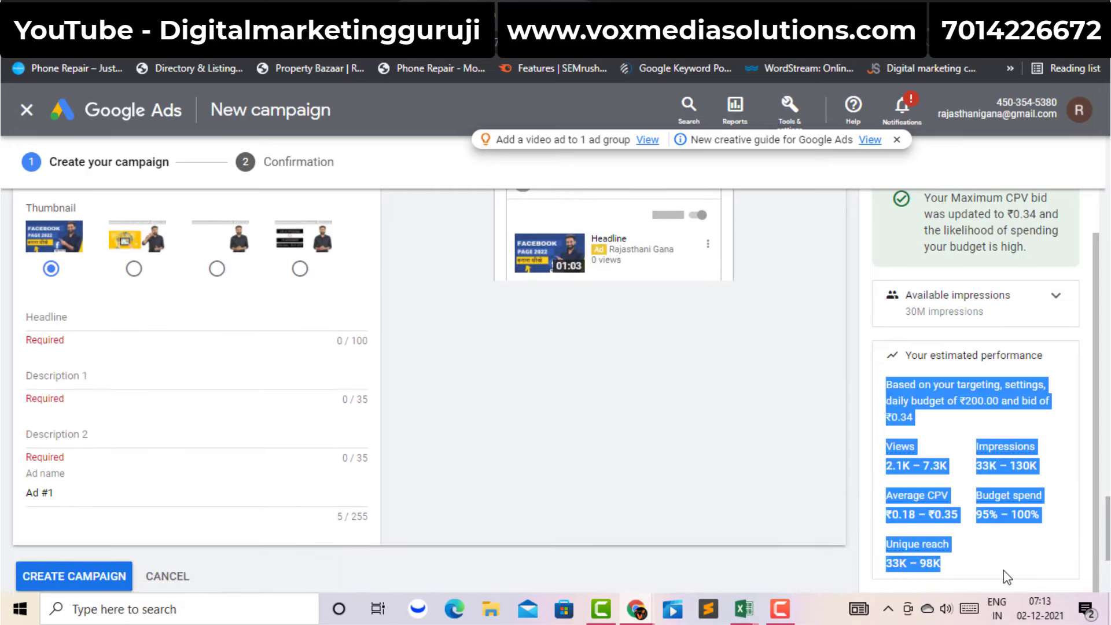
{"action": "left_click", "coordinate": [964, 465]}
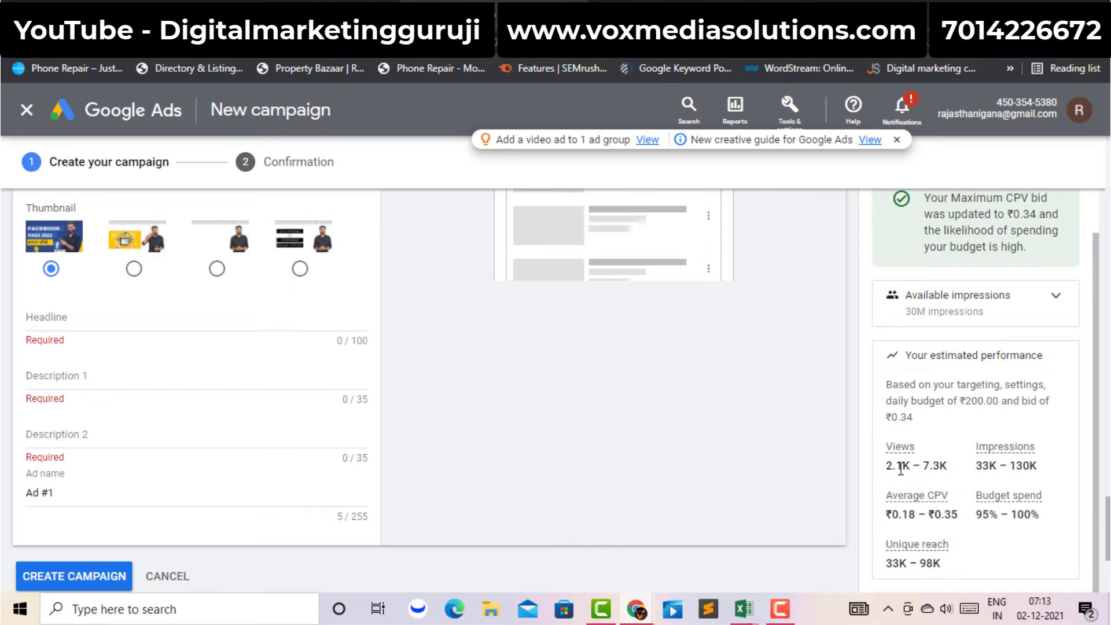
{"action": "left_click_drag", "start_coordinate": [886, 466], "coordinate": [949, 467]}
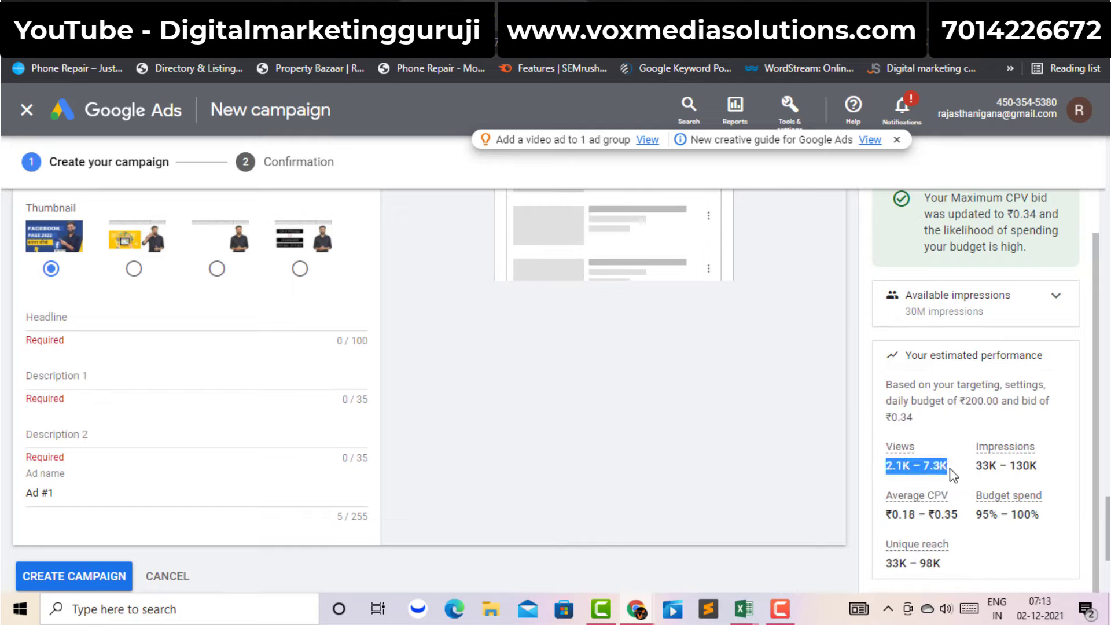
{"action": "left_click", "coordinate": [834, 424]}
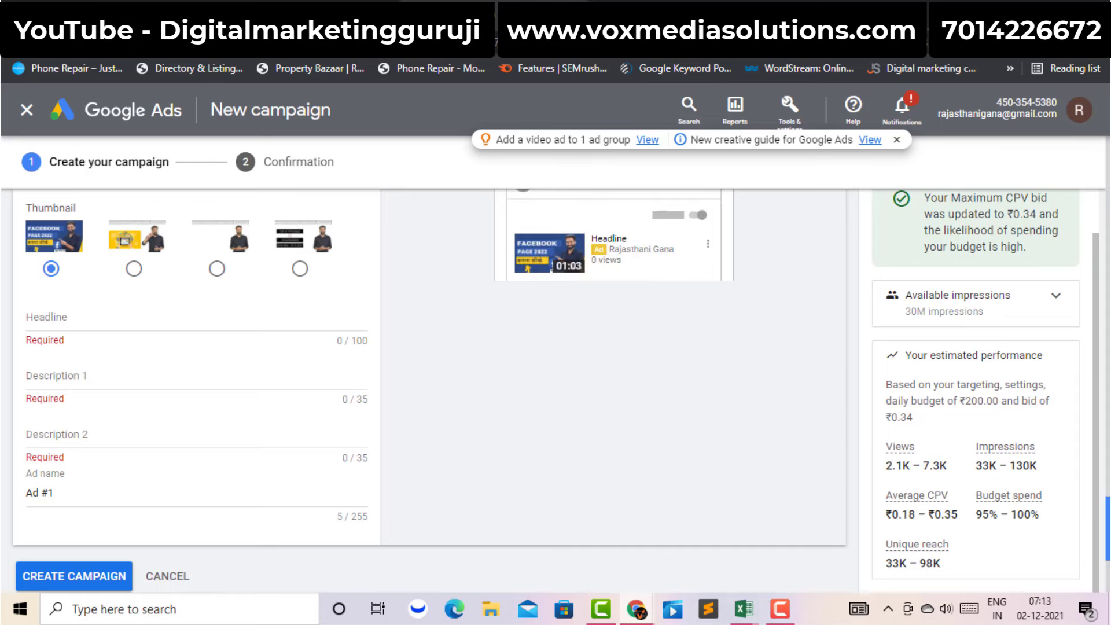
Step: Delete all keywords from the ad group's keyword targeting and collapse the keyword settings
{"action": "scroll", "coordinate": [1093, 521], "scroll_direction": "up", "scroll_amount": 9}
{"action": "scroll", "coordinate": [429, 389], "scroll_direction": "up", "scroll_amount": 4}
{"action": "scroll", "coordinate": [429, 389], "scroll_direction": "down", "scroll_amount": 2}
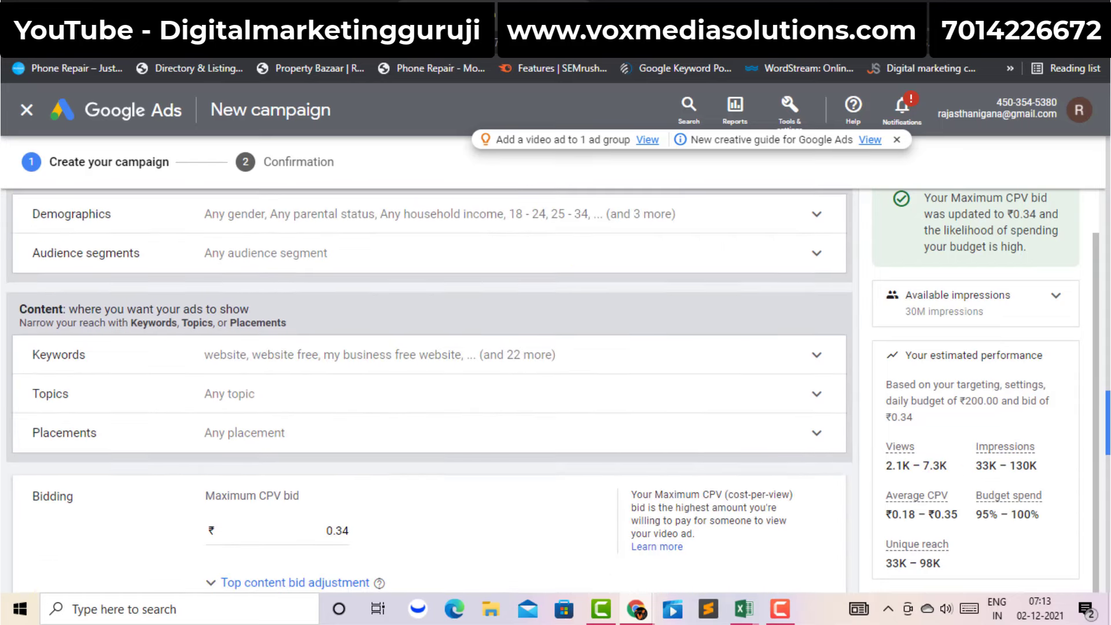
{"action": "left_click", "coordinate": [804, 354]}
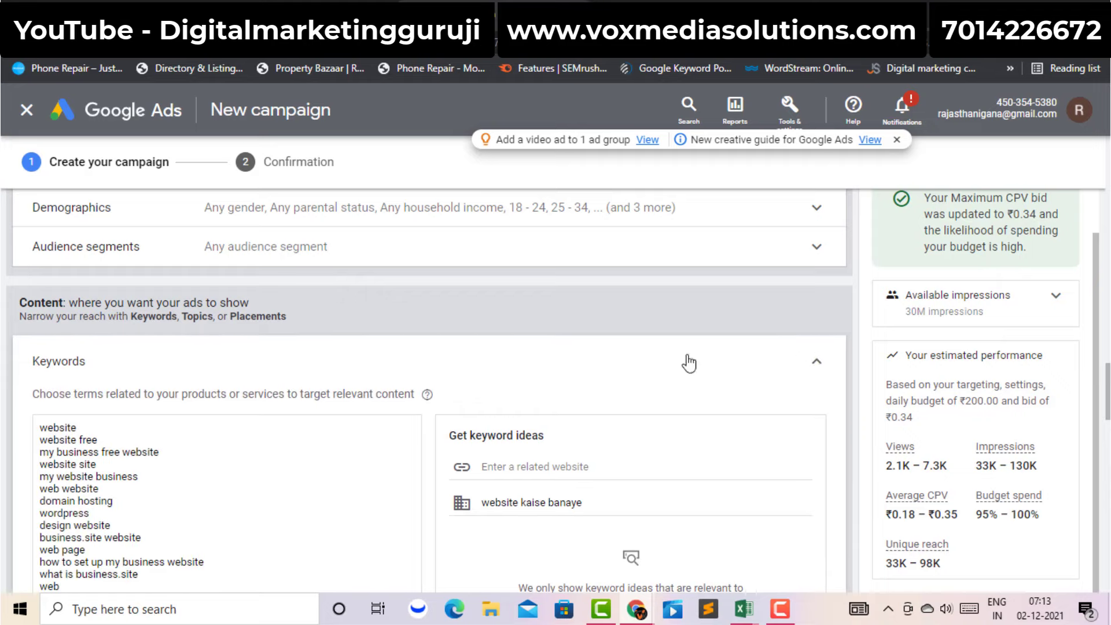
{"action": "key", "text": "ctrl+a"}
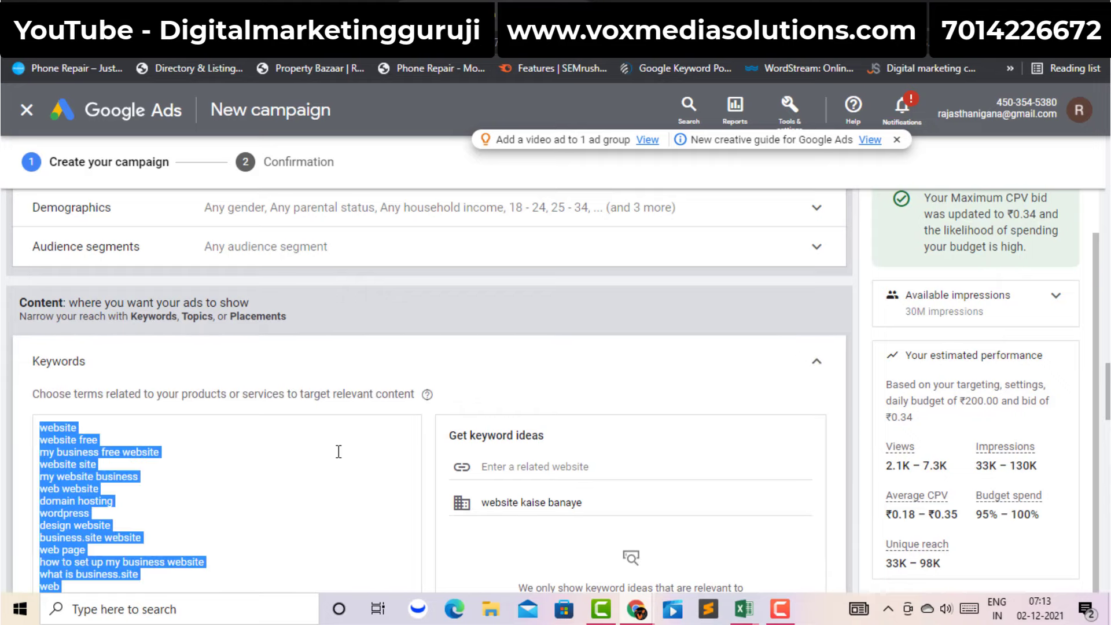
{"action": "key", "text": "BackSpace"}
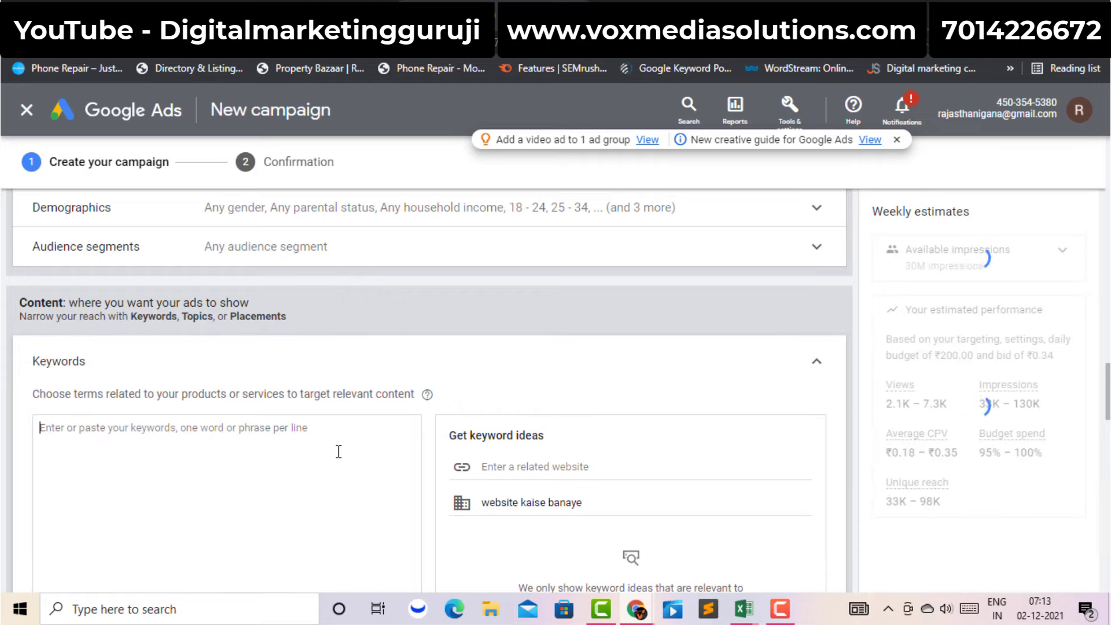
{"action": "left_click", "coordinate": [813, 367]}
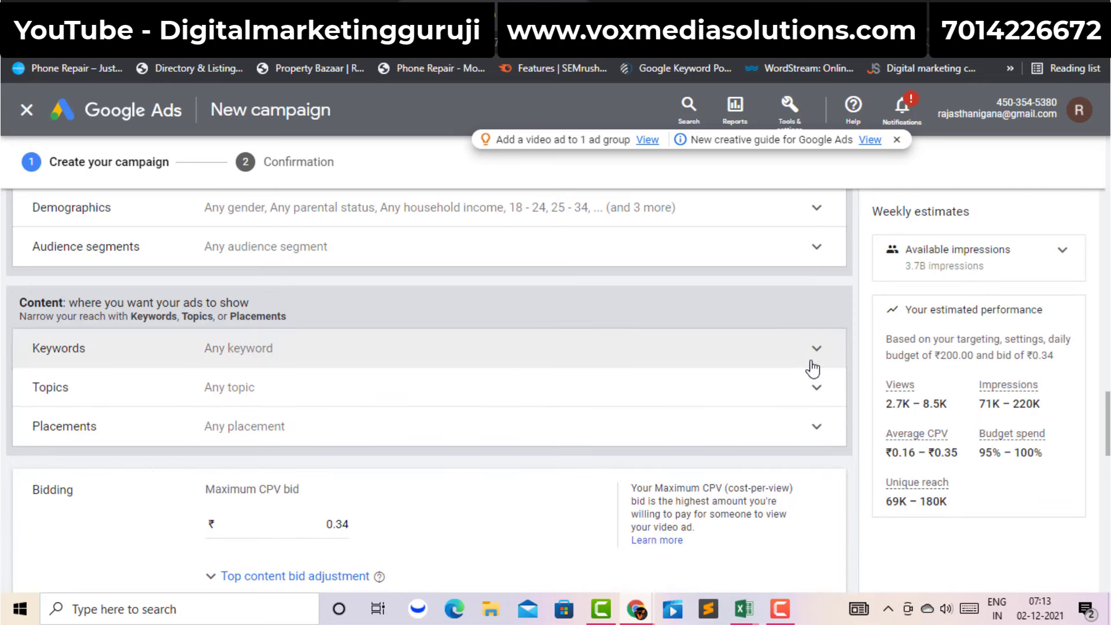
{"action": "scroll", "coordinate": [1107, 416], "scroll_direction": "down", "scroll_amount": 5}
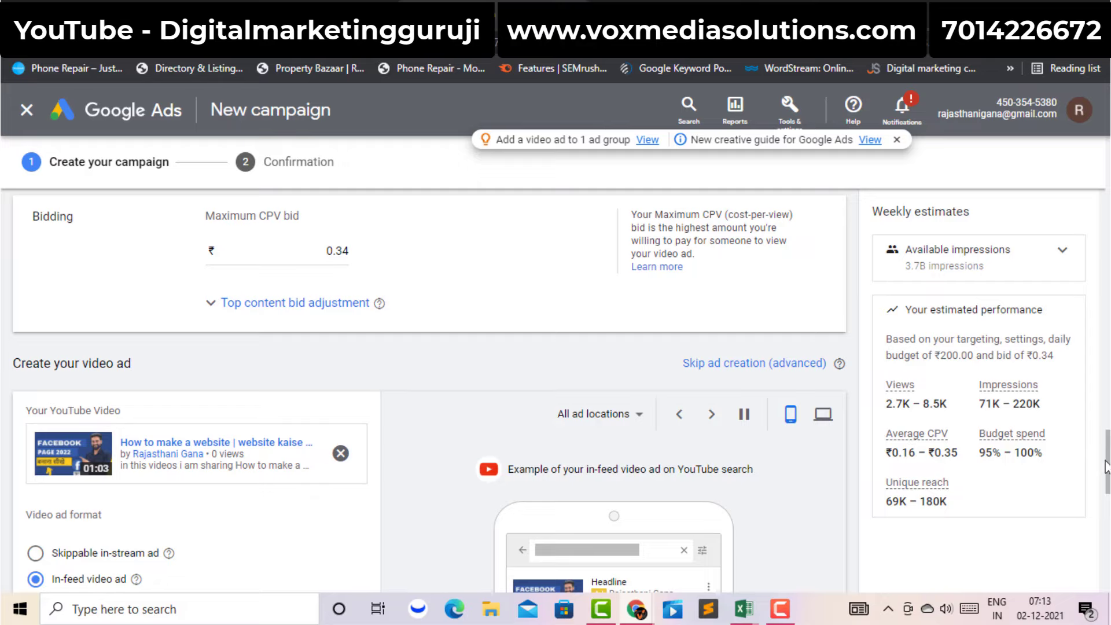
{"action": "scroll", "coordinate": [1106, 458], "scroll_direction": "up", "scroll_amount": 2}
{"action": "scroll", "coordinate": [782, 365], "scroll_direction": "up", "scroll_amount": 2}
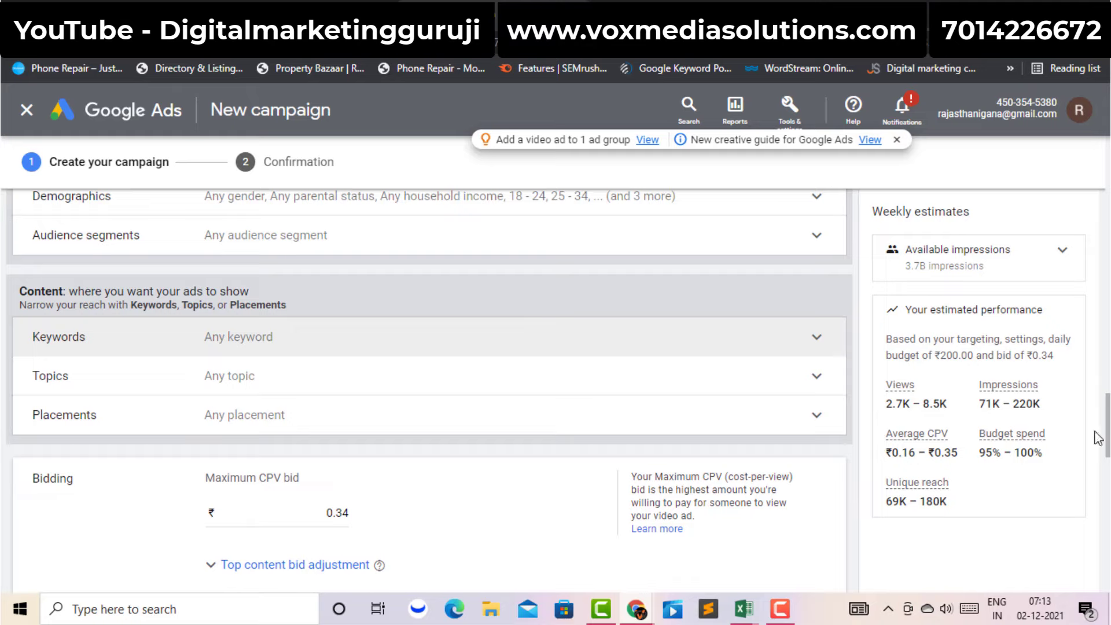
{"action": "mouse_move", "coordinate": [1099, 437]}
{"action": "left_mouse_down"}
{"action": "mouse_move", "coordinate": [1100, 539]}
{"action": "mouse_move", "coordinate": [1100, 421]}
{"action": "left_mouse_up"}
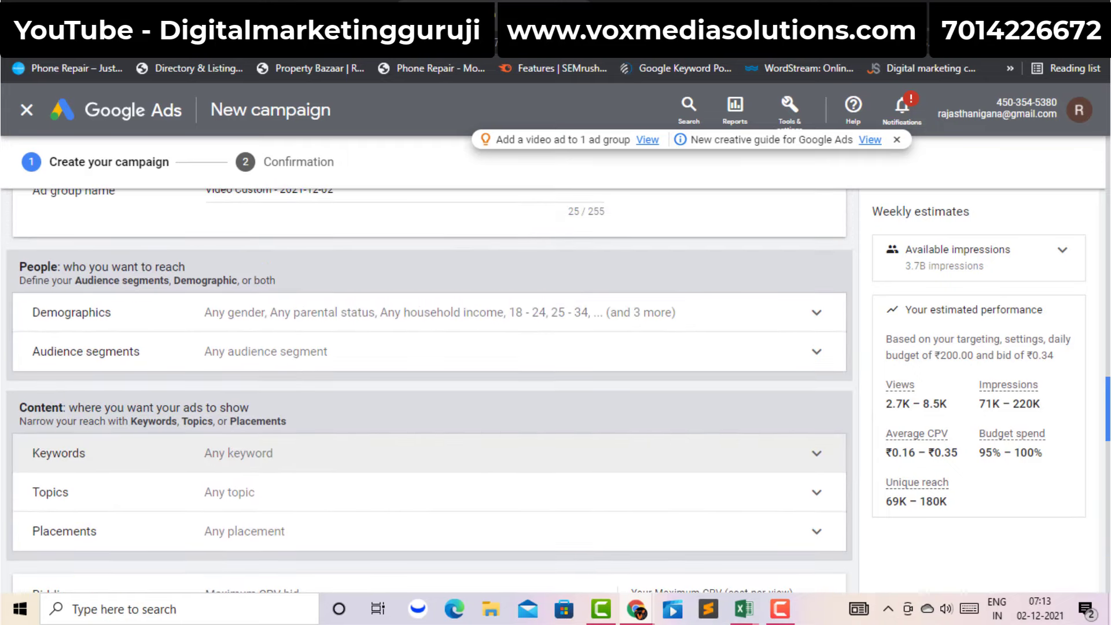
Step: Examine the weekly performance estimates for the campaign, covering views, impressions, average CPV, budget spend and unique reach
{"action": "scroll", "coordinate": [429, 388], "scroll_direction": "down", "scroll_amount": 3}
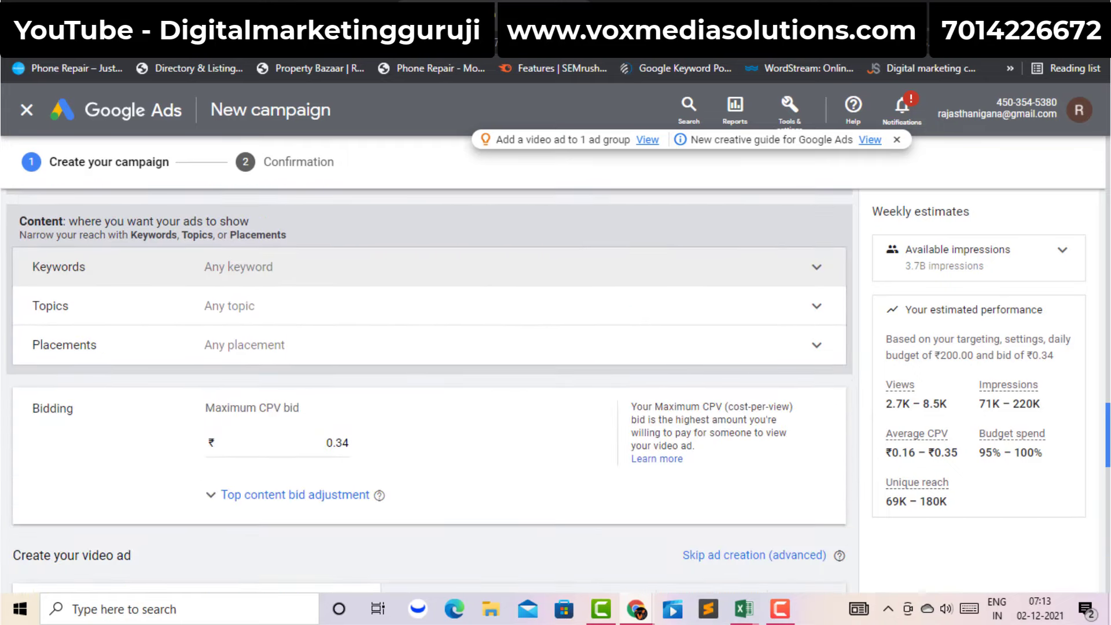
{"action": "scroll", "coordinate": [428, 388], "scroll_direction": "down", "scroll_amount": 10}
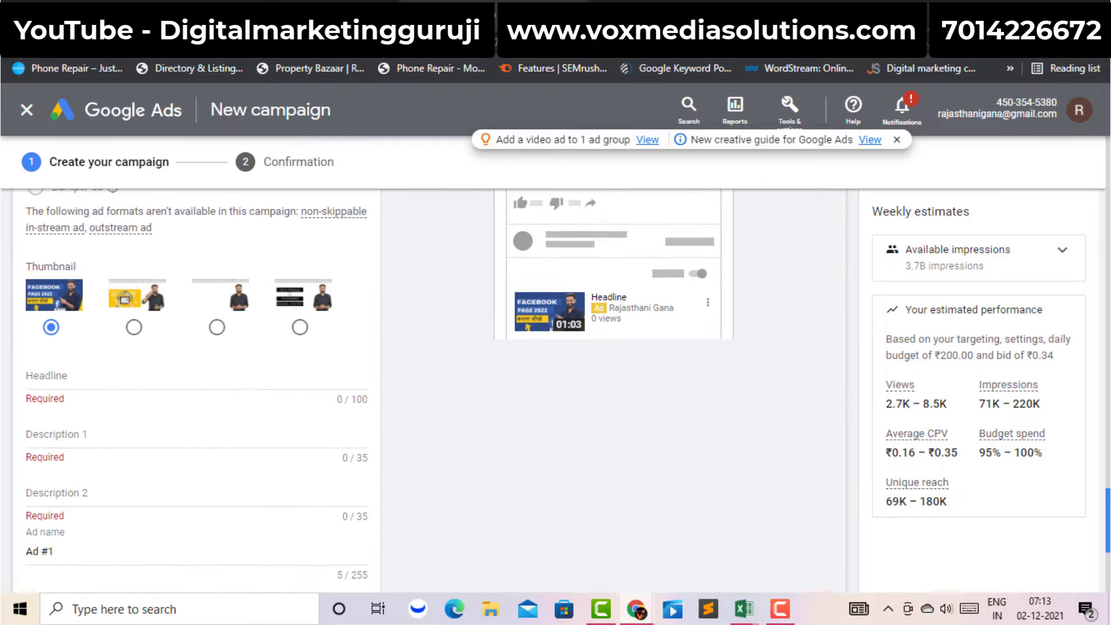
{"action": "scroll", "coordinate": [655, 414], "scroll_direction": "down", "scroll_amount": 1}
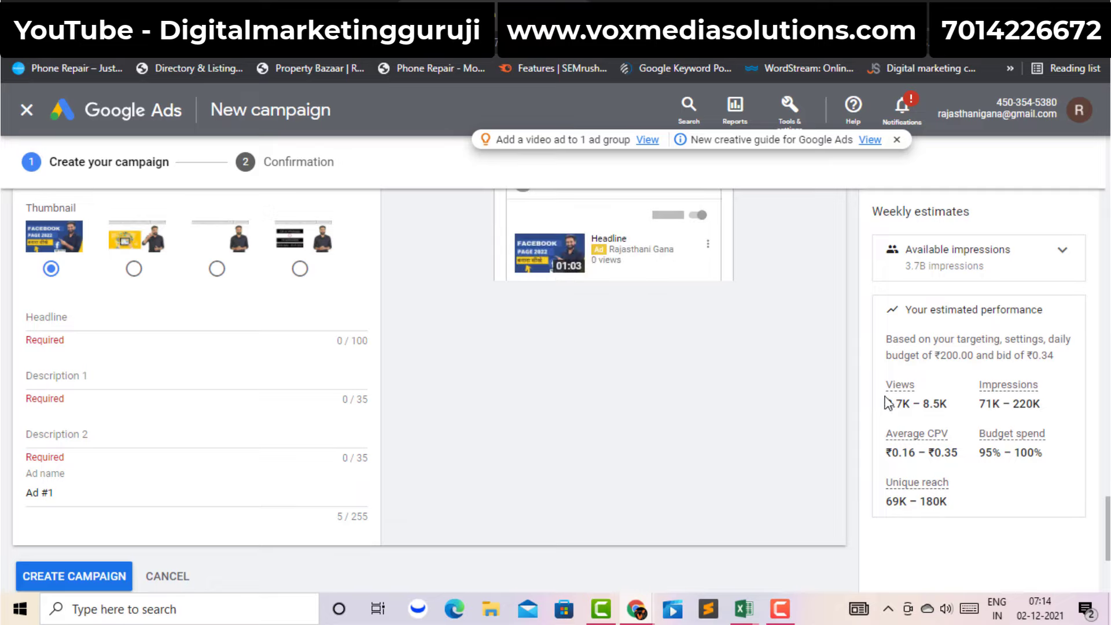
{"action": "left_click_drag", "start_coordinate": [889, 391], "coordinate": [958, 526]}
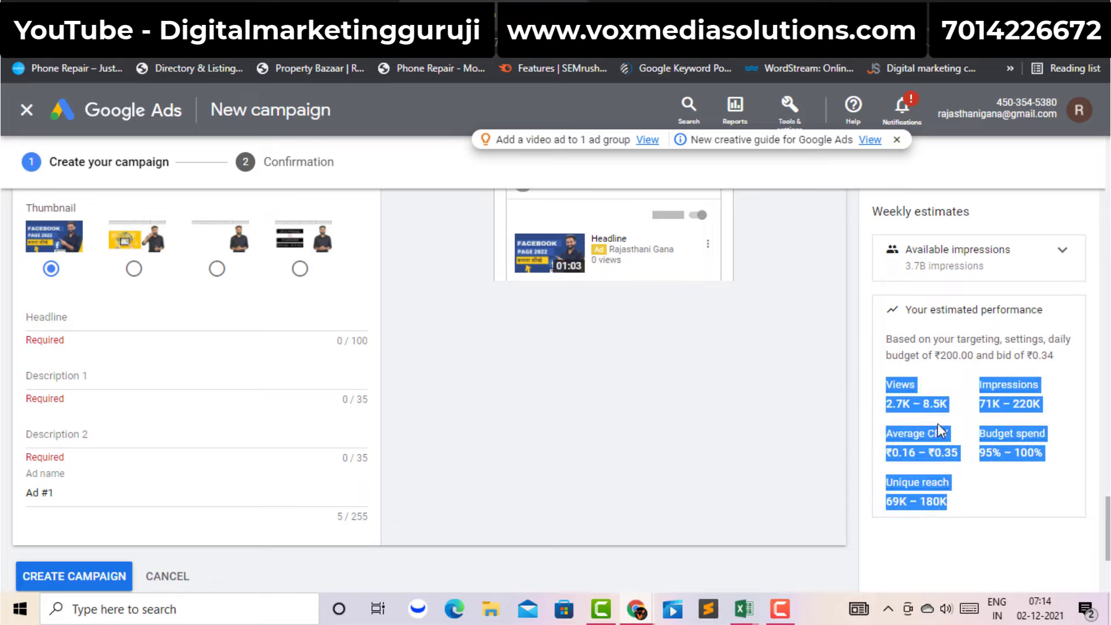
{"action": "left_click", "coordinate": [933, 383]}
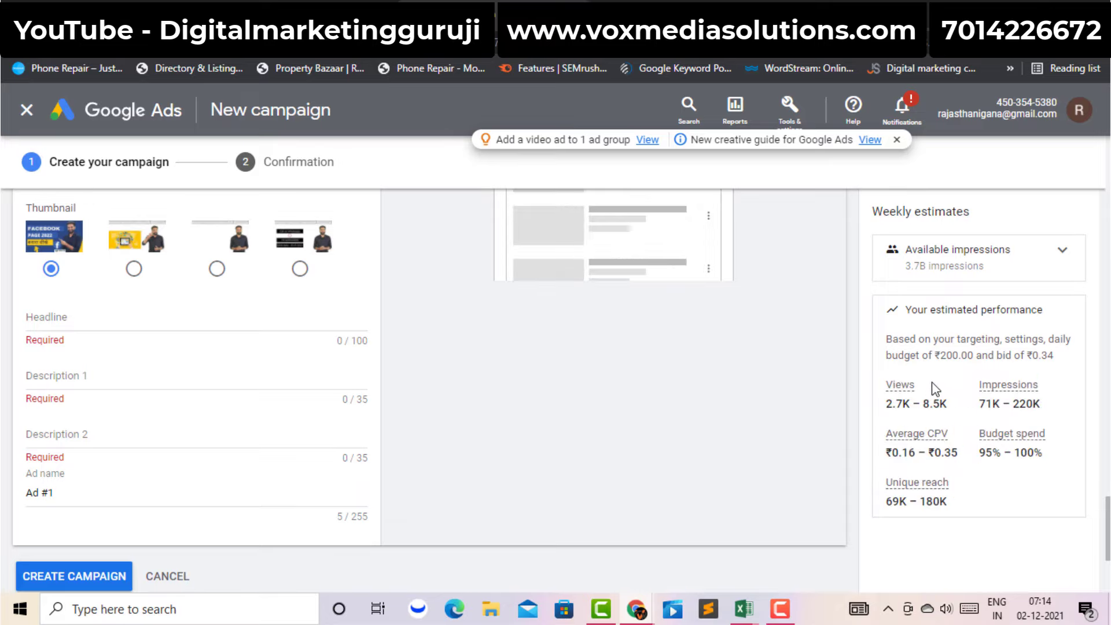
{"action": "left_click_drag", "start_coordinate": [884, 384], "coordinate": [993, 544]}
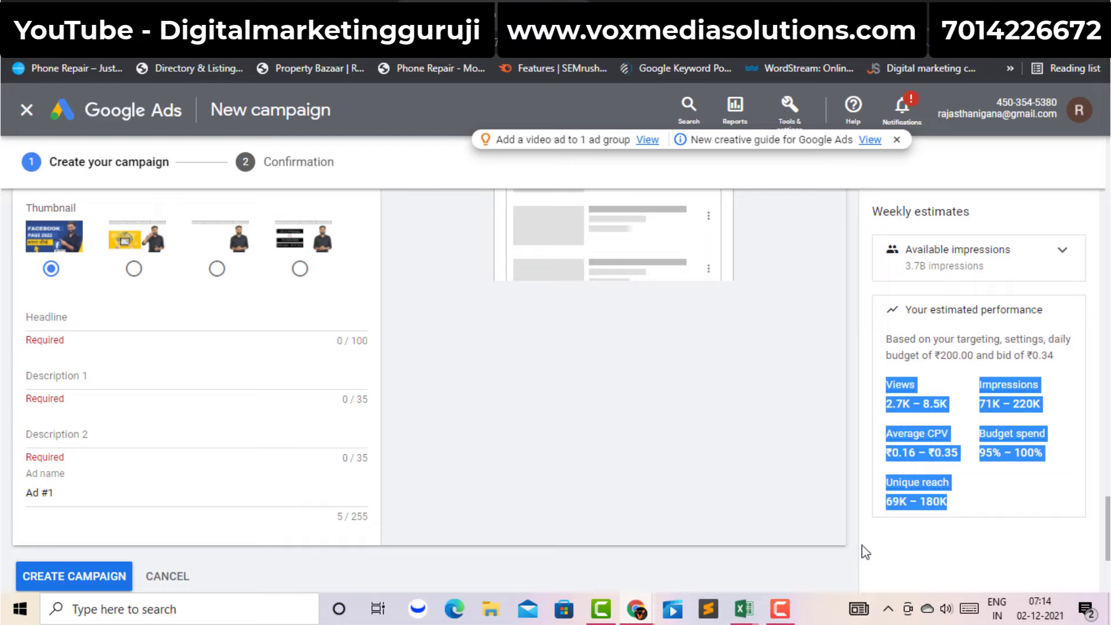
{"action": "left_click", "coordinate": [901, 389]}
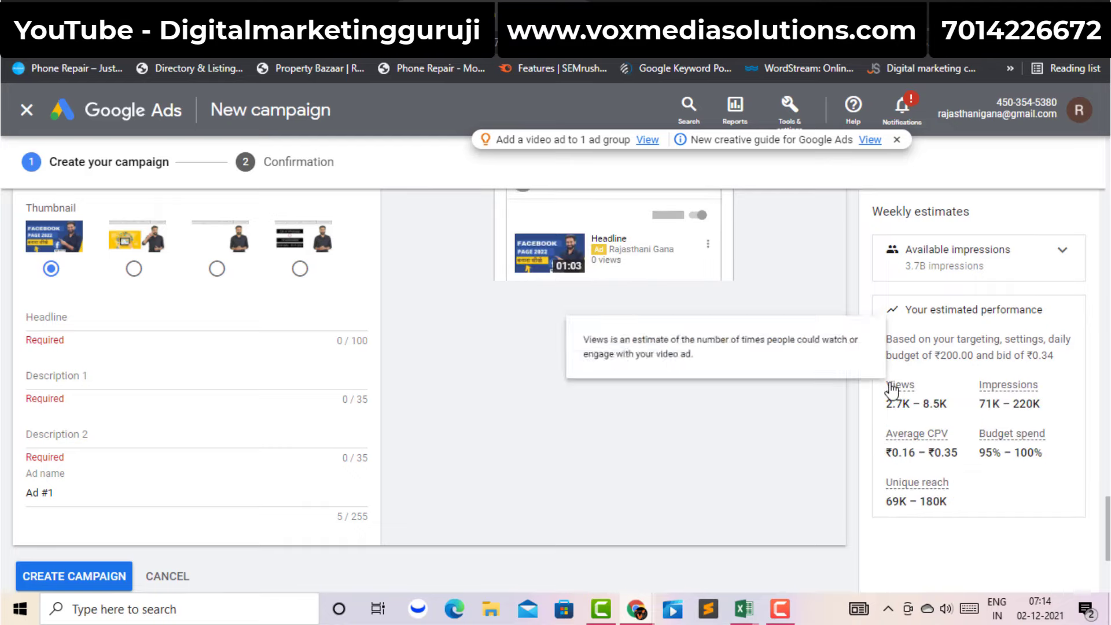
{"action": "left_click_drag", "start_coordinate": [884, 384], "coordinate": [976, 517]}
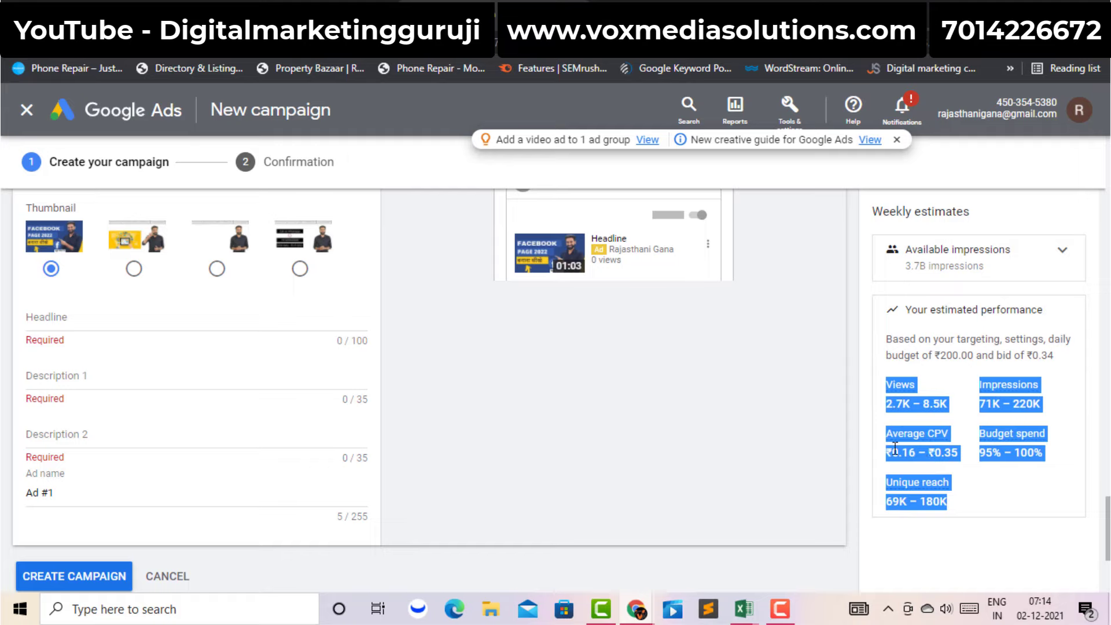
Step: Copy "How to make a website" from the video's title in YouTube Studio and paste it as the ad's headline in Google Ads
{"action": "left_click", "coordinate": [137, 316]}
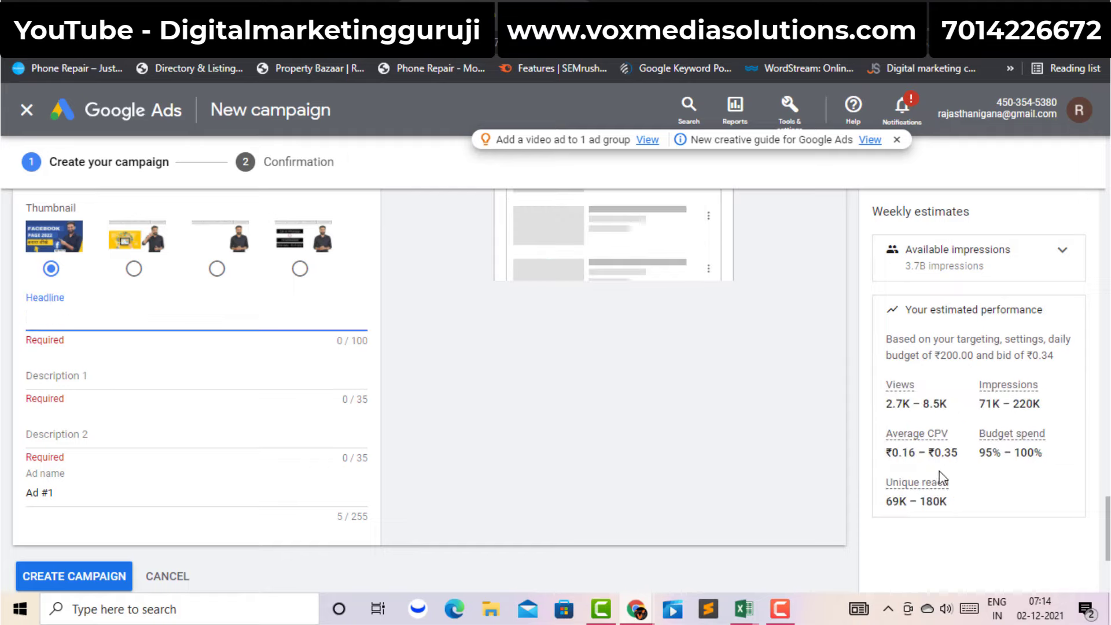
{"action": "scroll", "coordinate": [335, 431], "scroll_direction": "up", "scroll_amount": 2}
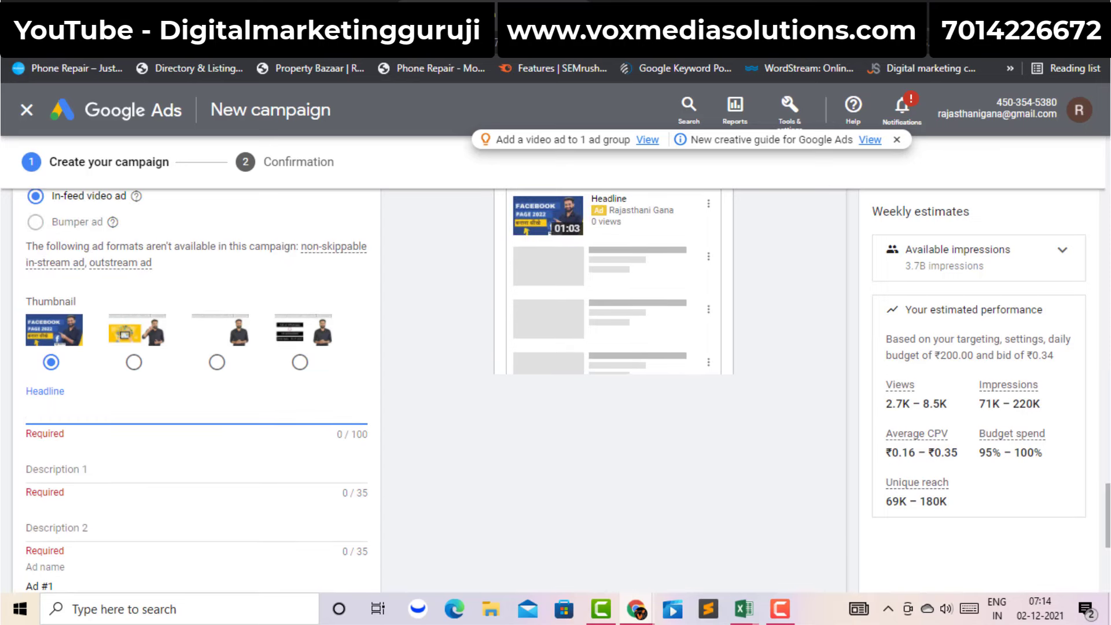
{"action": "key", "text": "ctrl+Tab"}
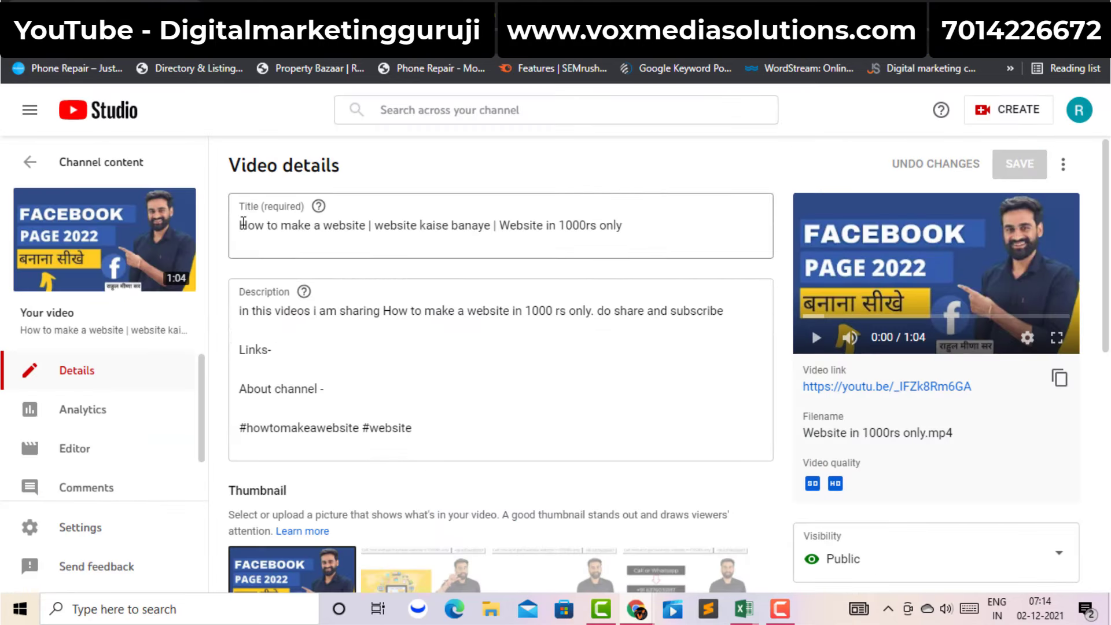
{"action": "left_click_drag", "start_coordinate": [241, 225], "coordinate": [371, 226]}
{"action": "key", "text": "ctrl+c"}
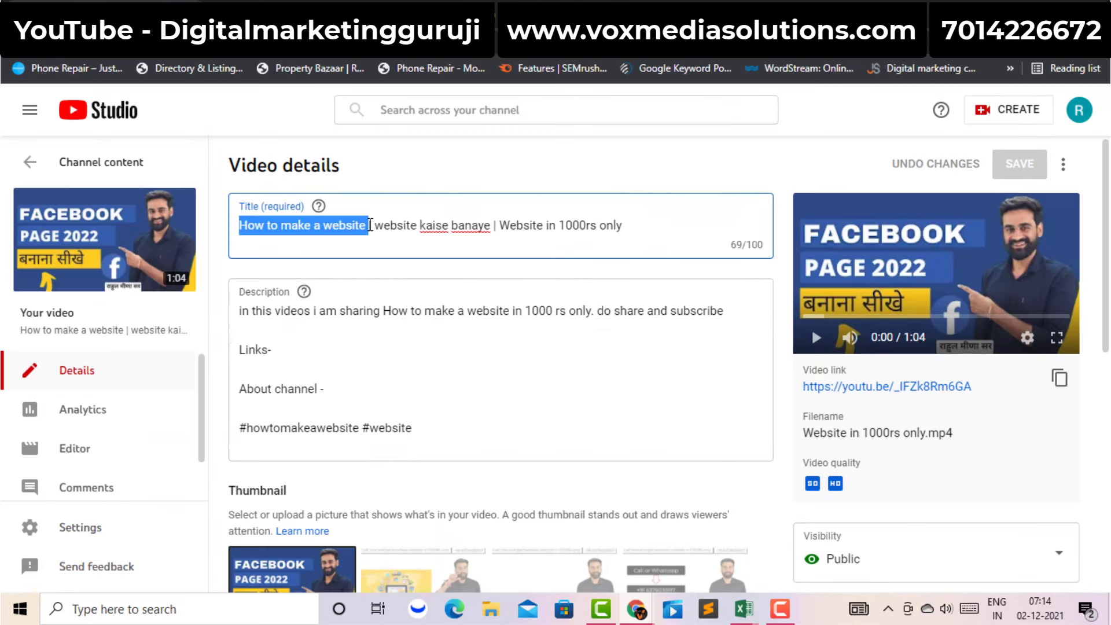
{"action": "left_click", "coordinate": [533, 2]}
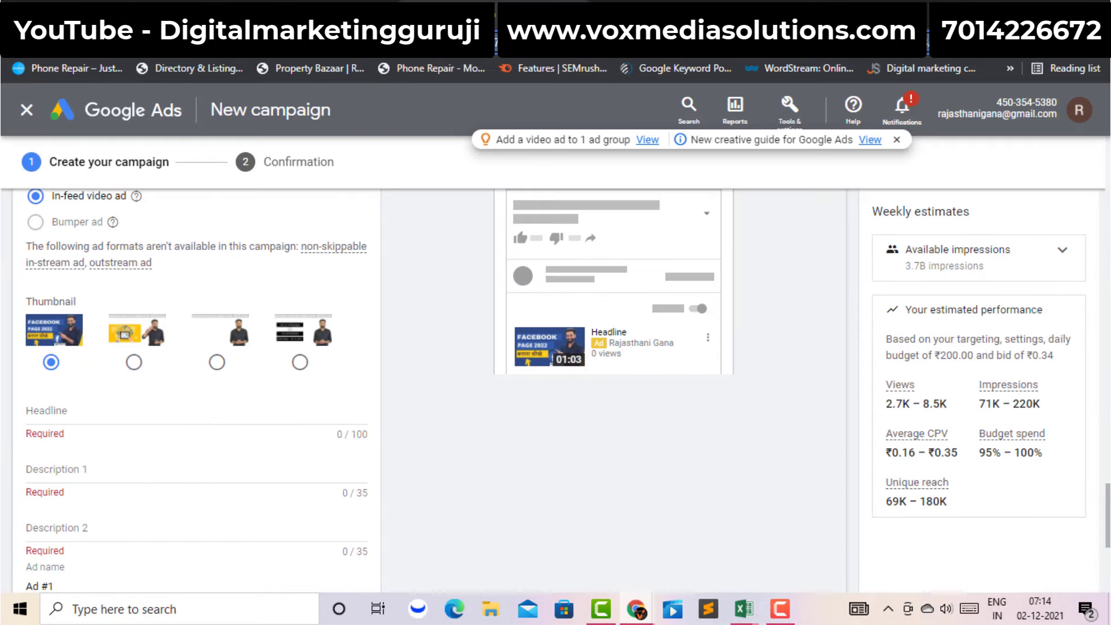
{"action": "left_click", "coordinate": [215, 410]}
{"action": "key", "text": "ctrl+v"}
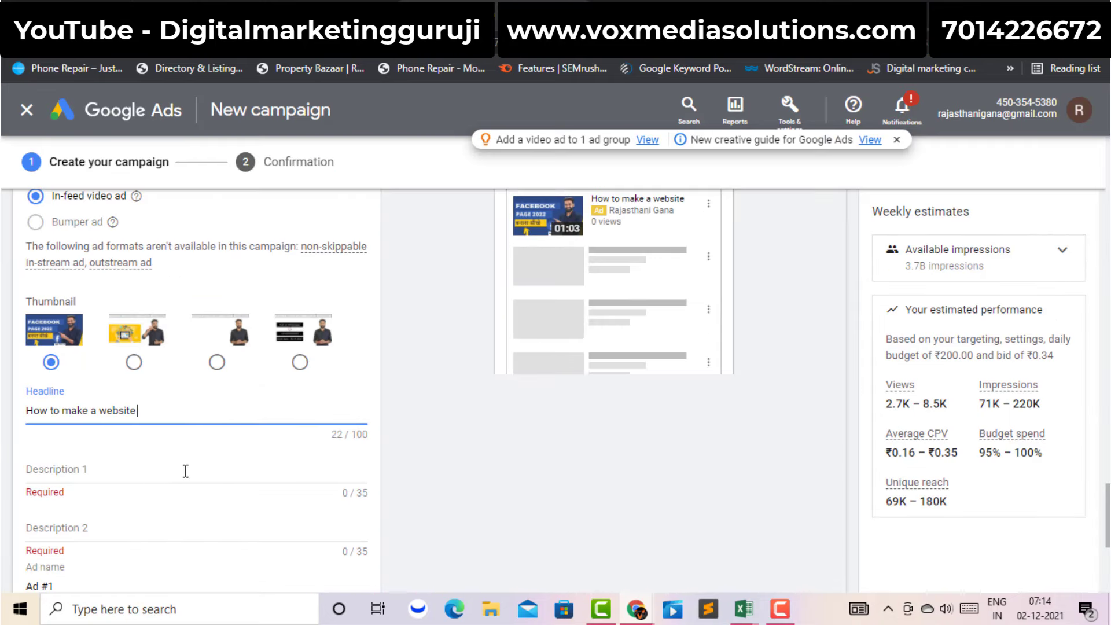
Step: Fill in the ad's Description 1 with "How to make a website" and Description 2 with "do share and subscribe"
{"action": "left_click", "coordinate": [185, 470]}
{"action": "key", "text": "ctrl+v"}
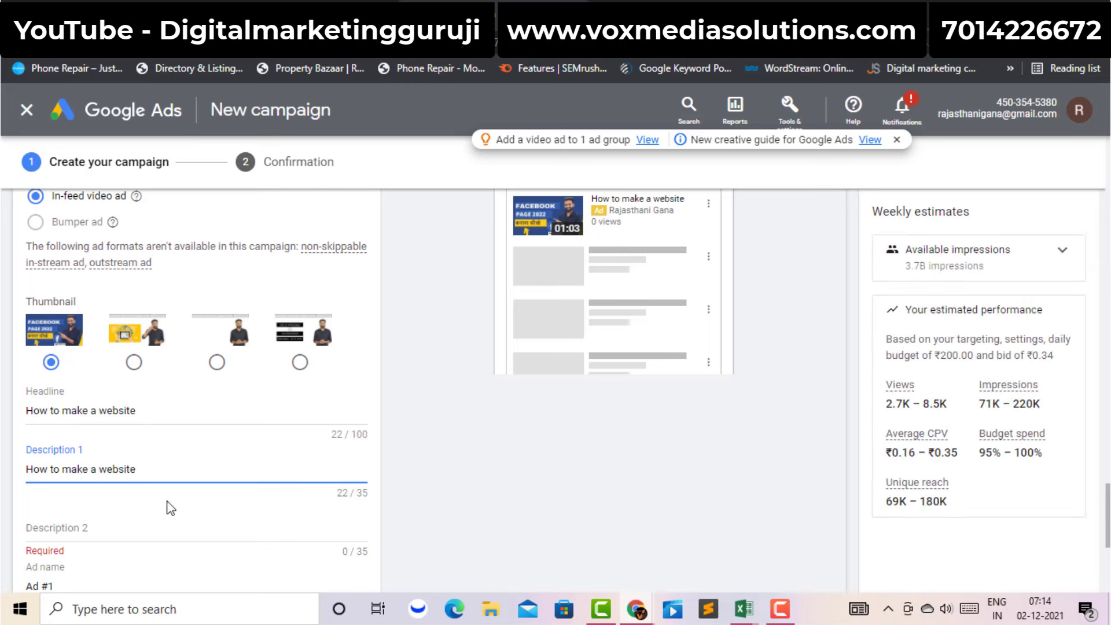
{"action": "left_click", "coordinate": [151, 527]}
{"action": "type", "text": "do "}
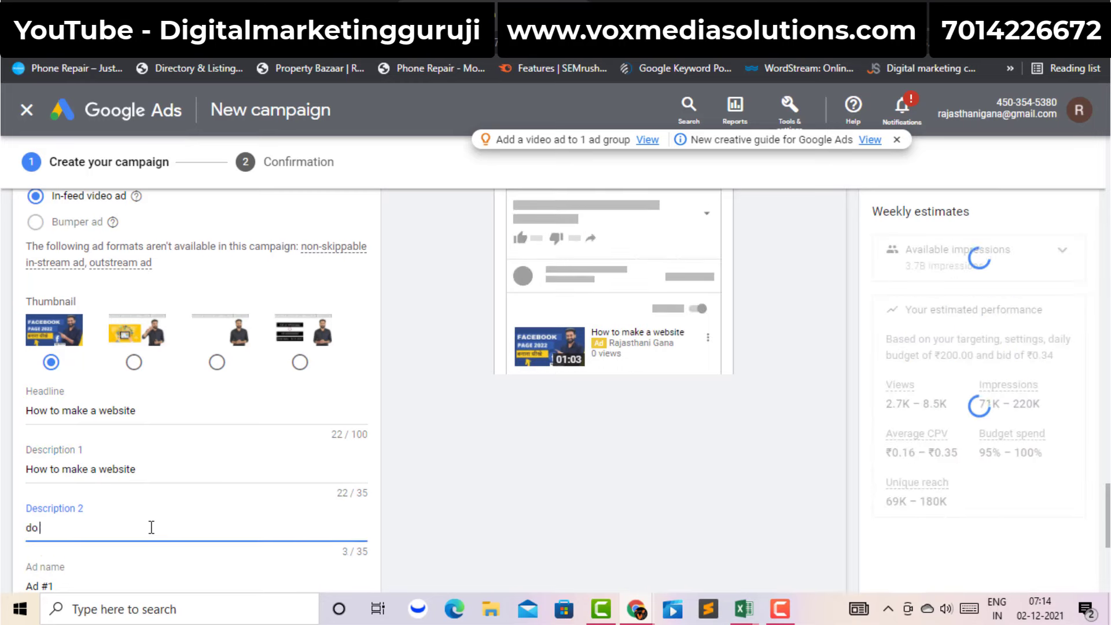
{"action": "type", "text": "share and "}
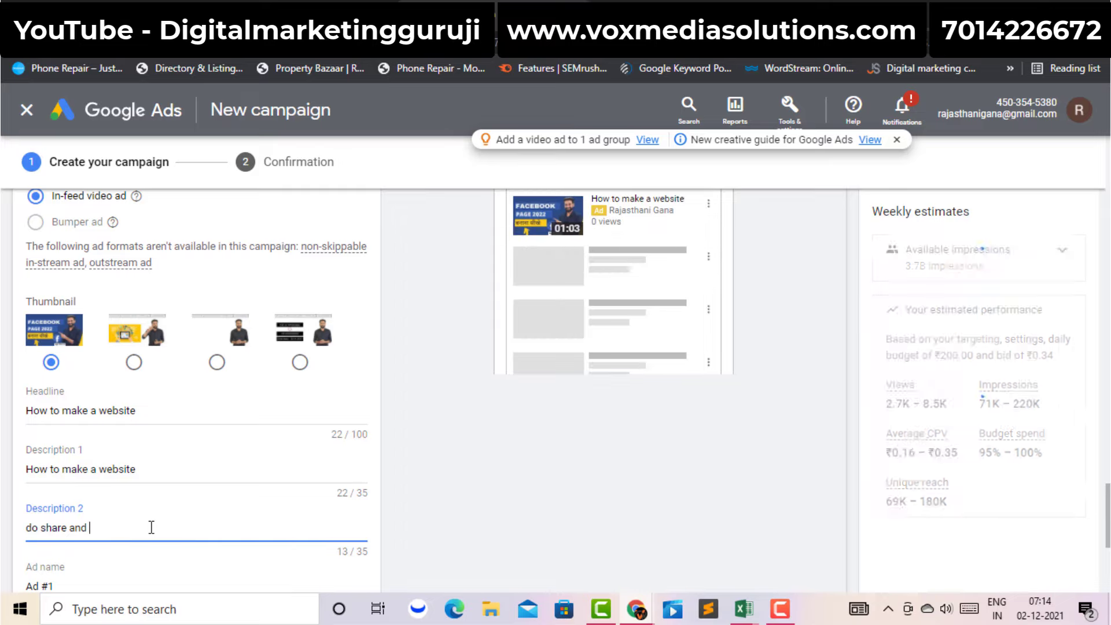
{"action": "type", "text": "subscribe"}
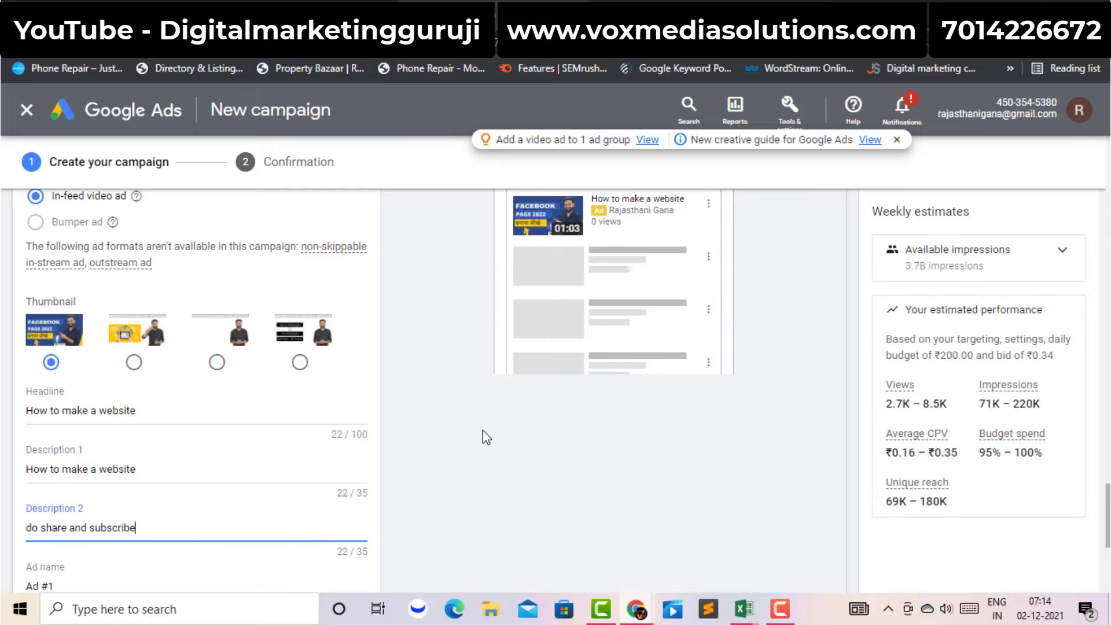
Step: Create the campaign and review the campaign settings on the confirmation page
{"action": "scroll", "coordinate": [440, 347], "scroll_direction": "down", "scroll_amount": 4}
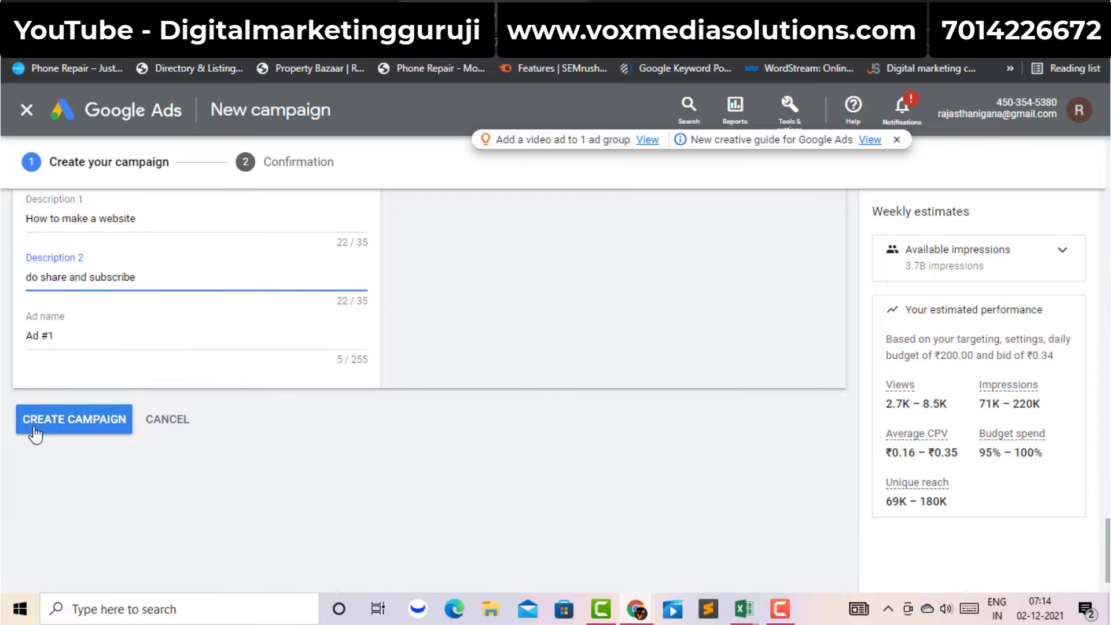
{"action": "left_click", "coordinate": [65, 428]}
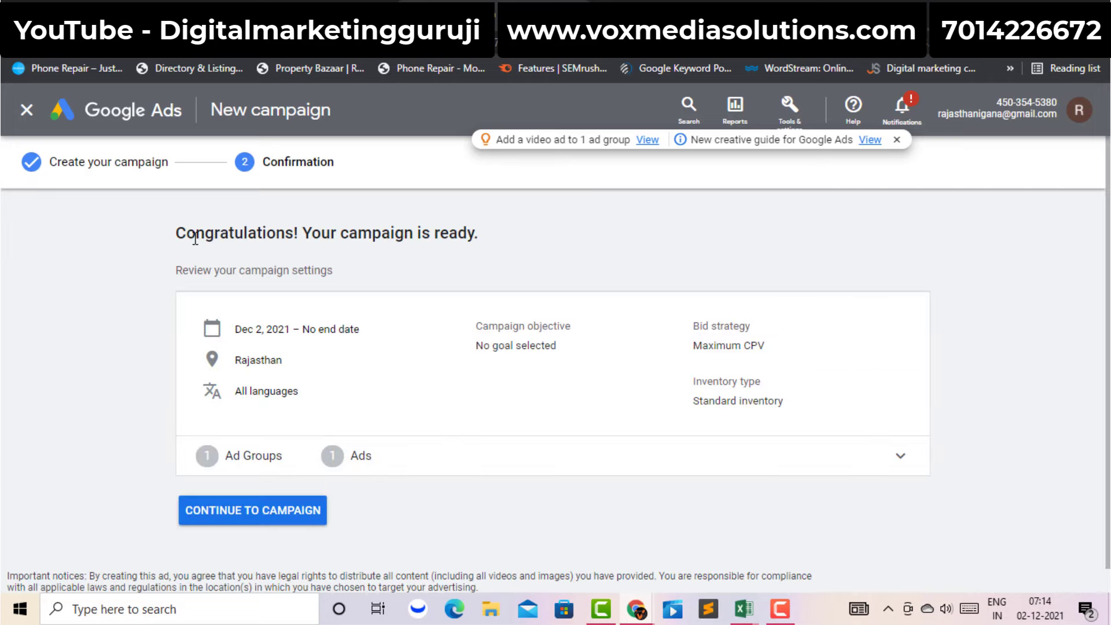
{"action": "left_click_drag", "start_coordinate": [195, 237], "coordinate": [605, 269]}
{"action": "left_click", "coordinate": [603, 264]}
{"action": "left_click_drag", "start_coordinate": [185, 268], "coordinate": [422, 268]}
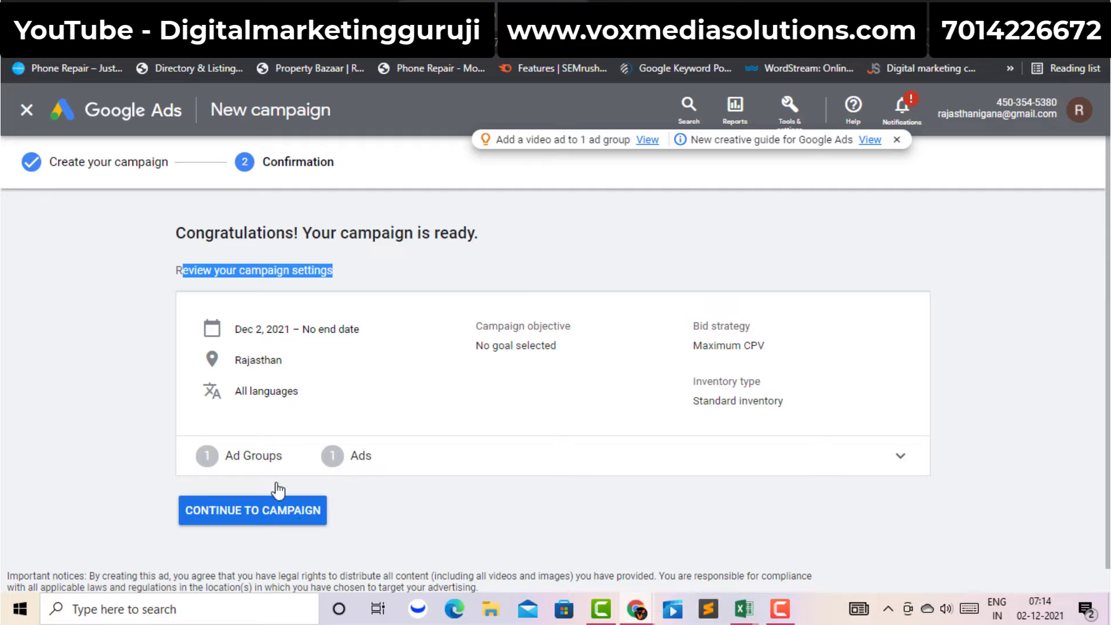
Step: Continue to the new campaign, return to the account overview and show the list of all campaigns
{"action": "left_click", "coordinate": [288, 523]}
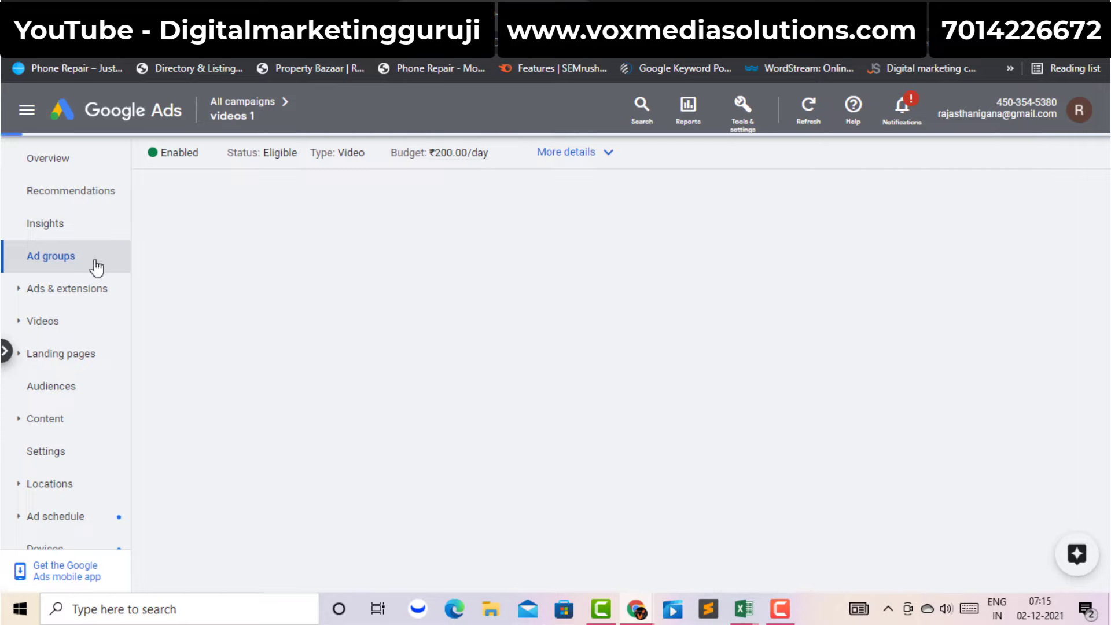
{"action": "left_click", "coordinate": [128, 126]}
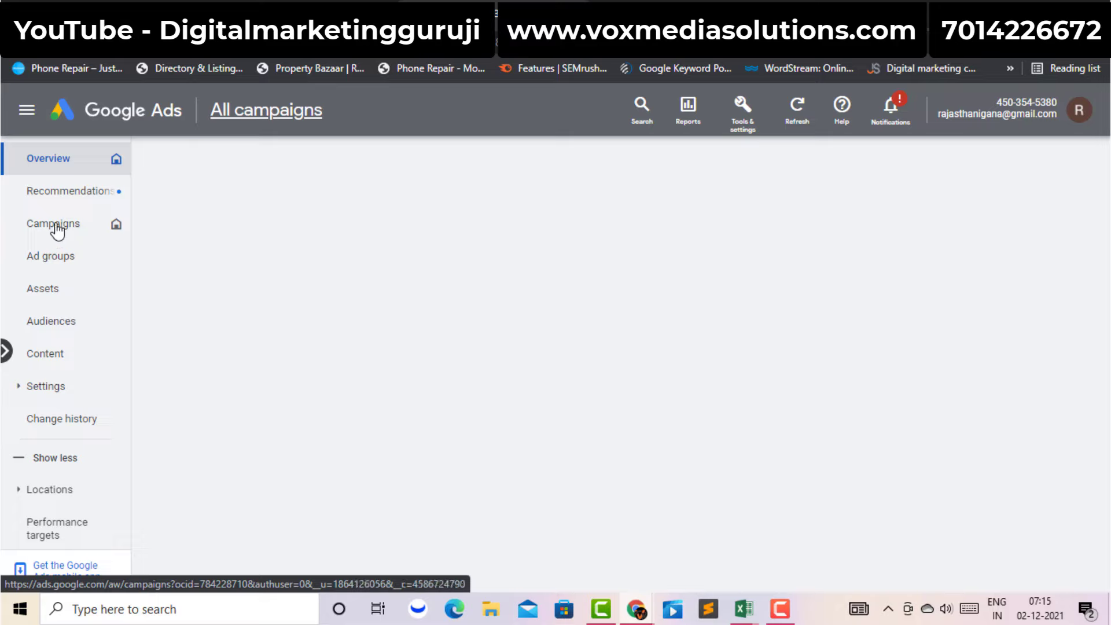
{"action": "left_click", "coordinate": [57, 227]}
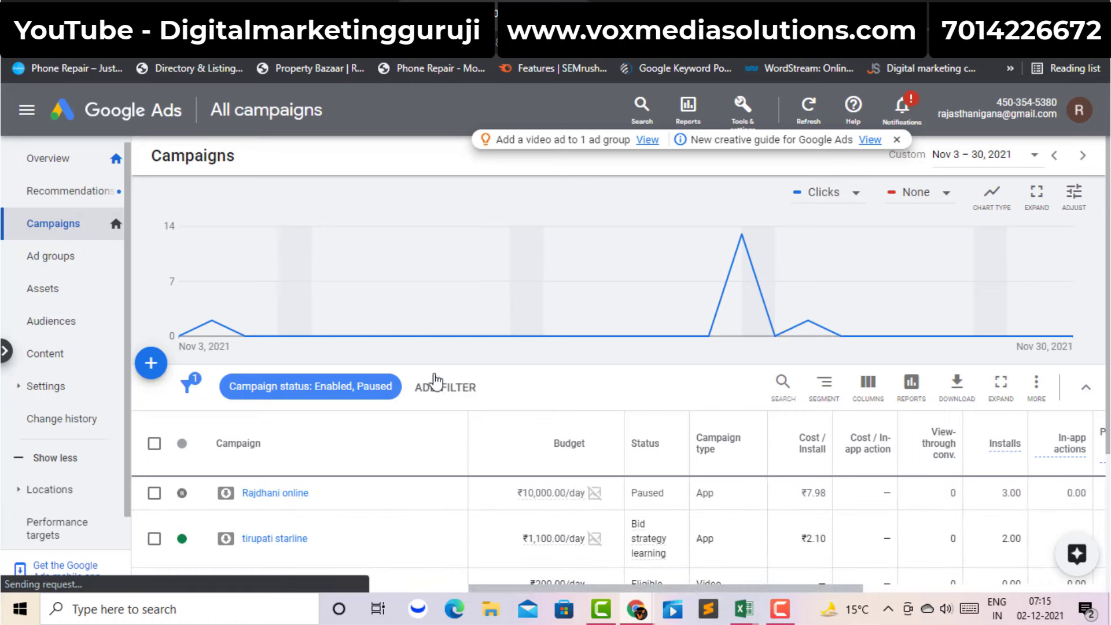
{"action": "scroll", "coordinate": [1027, 315], "scroll_direction": "down", "scroll_amount": 2}
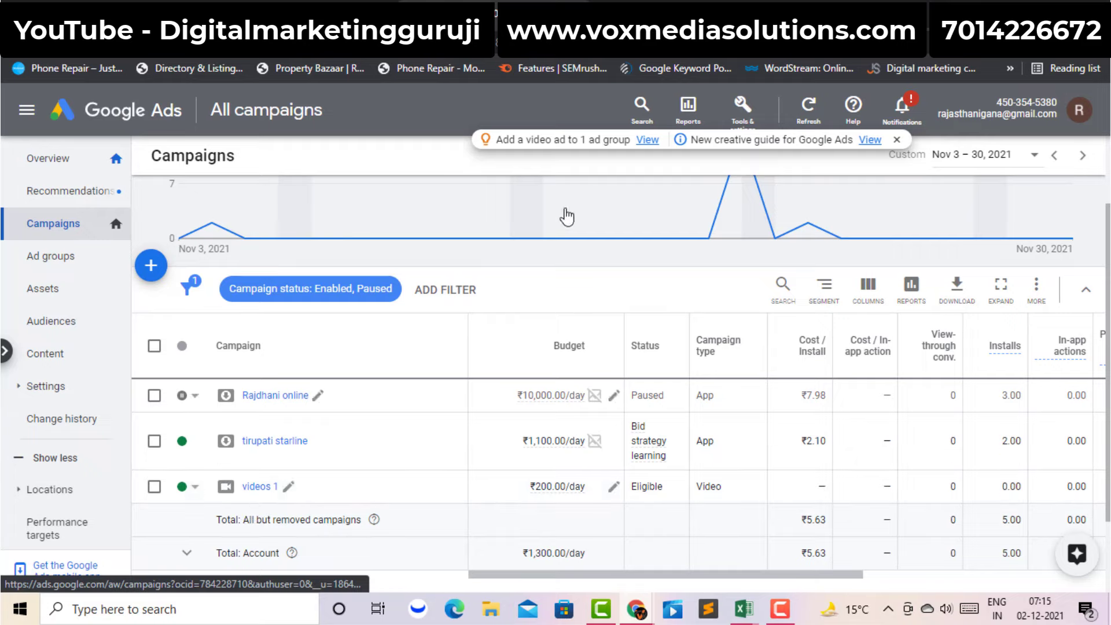
Step: Look at the billing options among the account's tools and settings
{"action": "left_click", "coordinate": [743, 116]}
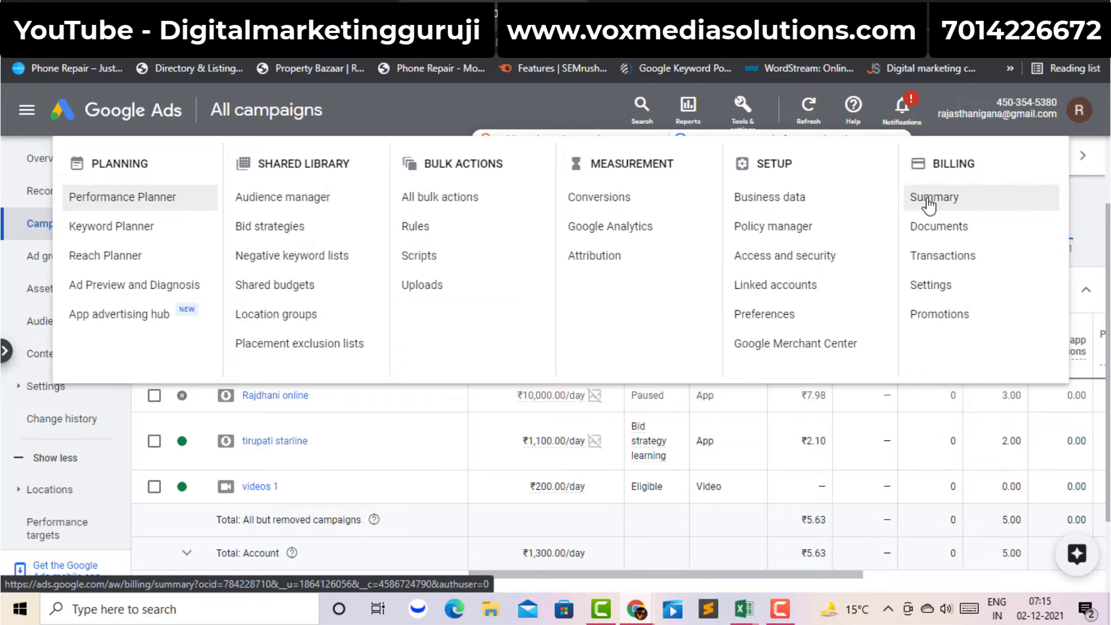
{"action": "left_click", "coordinate": [544, 113]}
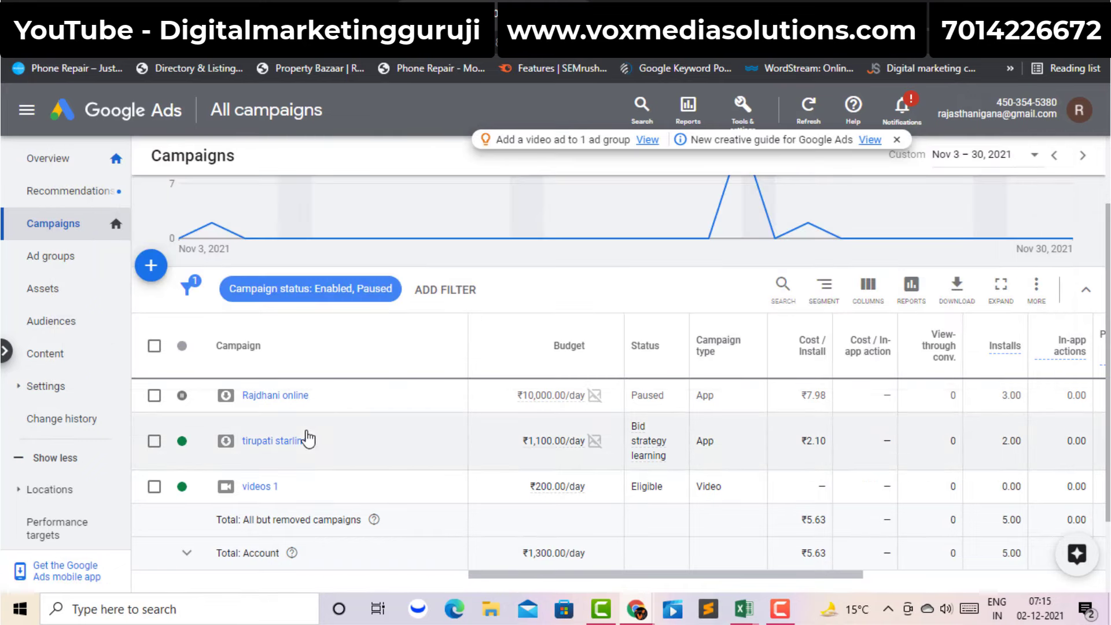
Step: Pause the "videos 1" campaign from its status options in the campaign list
{"action": "left_click", "coordinate": [206, 497]}
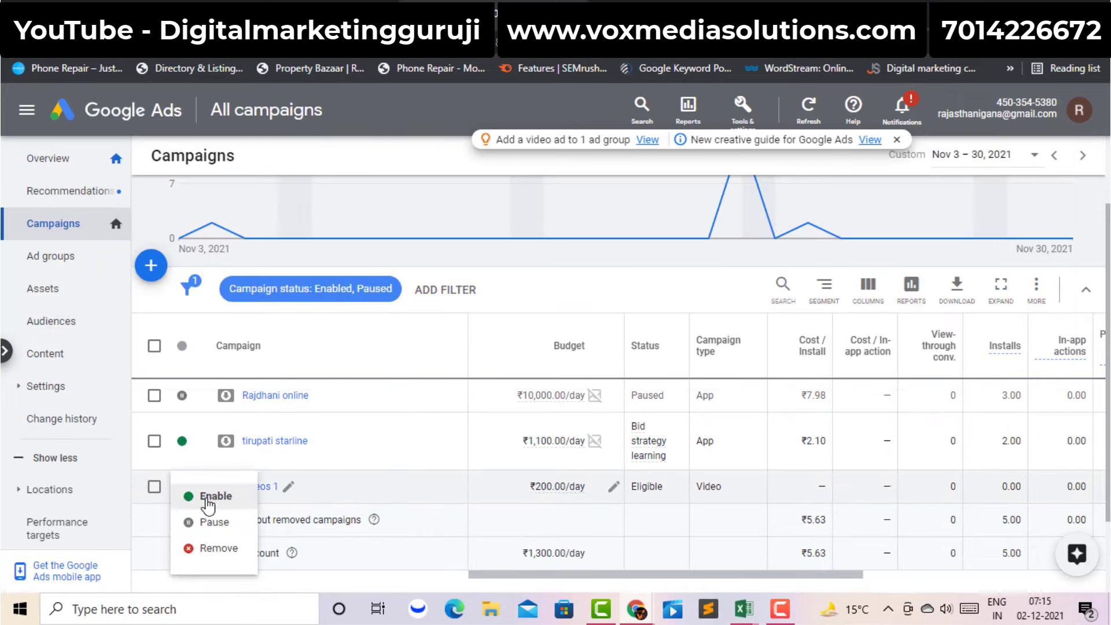
{"action": "left_click", "coordinate": [212, 521]}
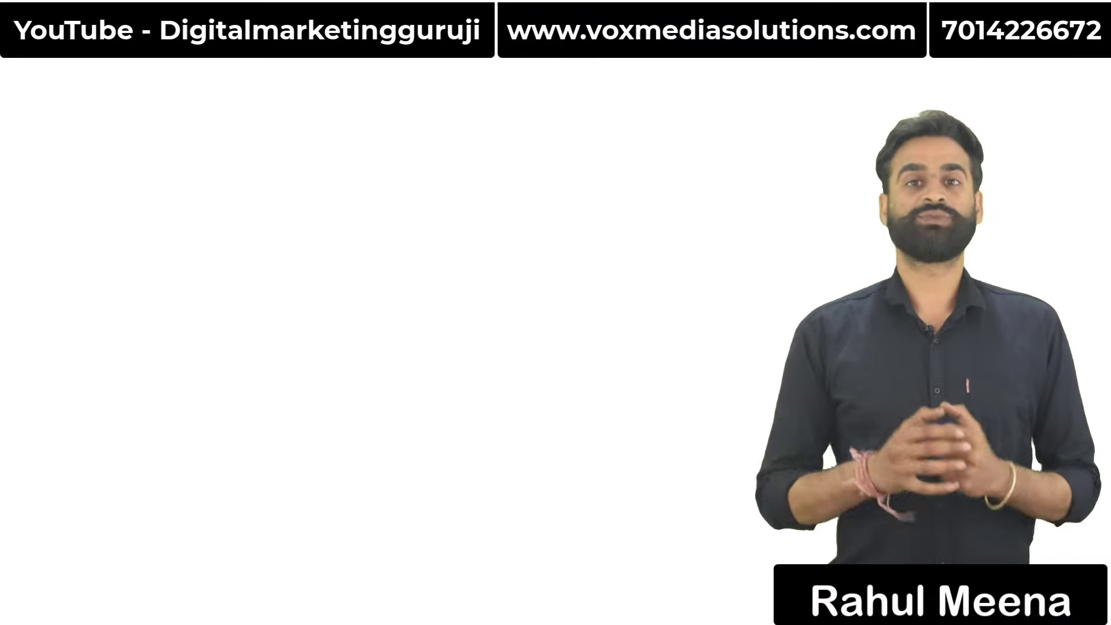